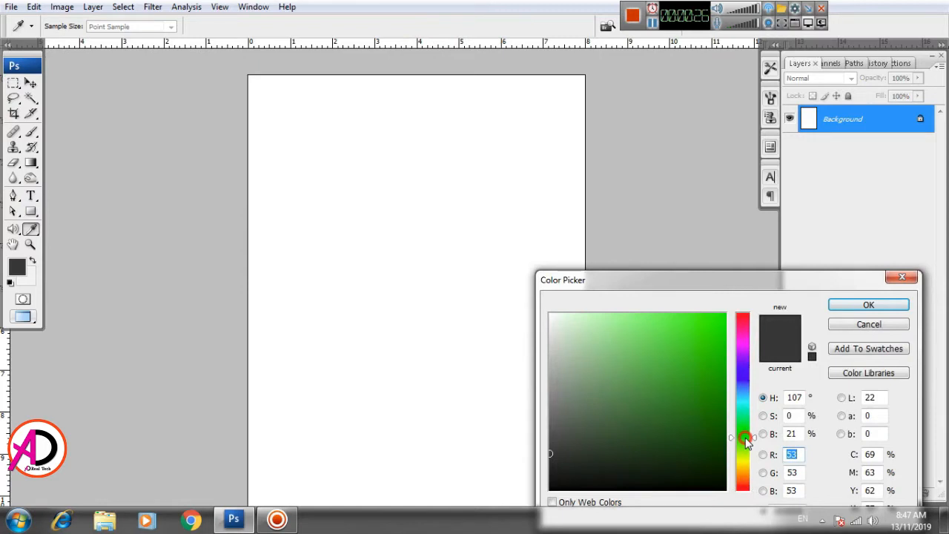
# Step: Set the foreground colour to dark green (R 29, G 138, B 0) and draw a rectangle across the top right of the page
pyautogui.moveTo(726, 402); pyautogui.dragTo(727, 395)
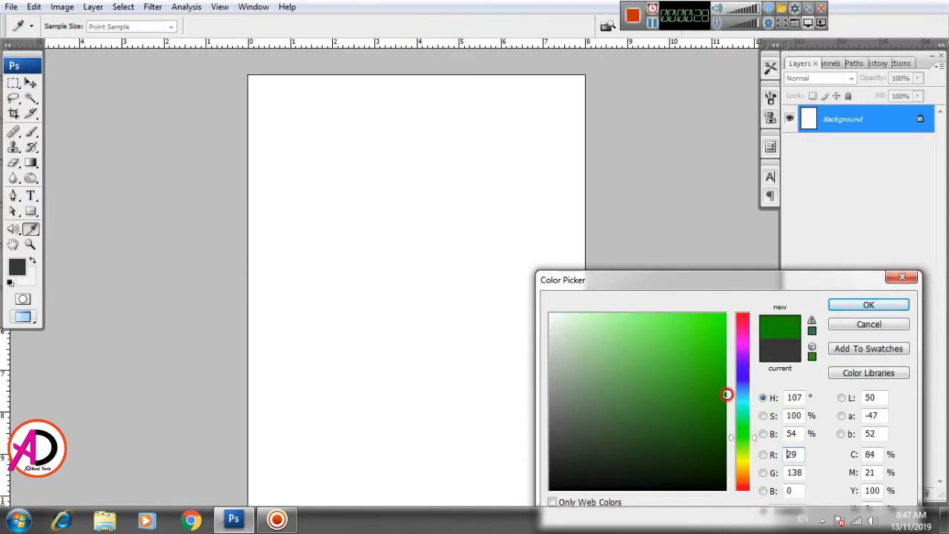
pyautogui.click(868, 304)
pyautogui.press('u')
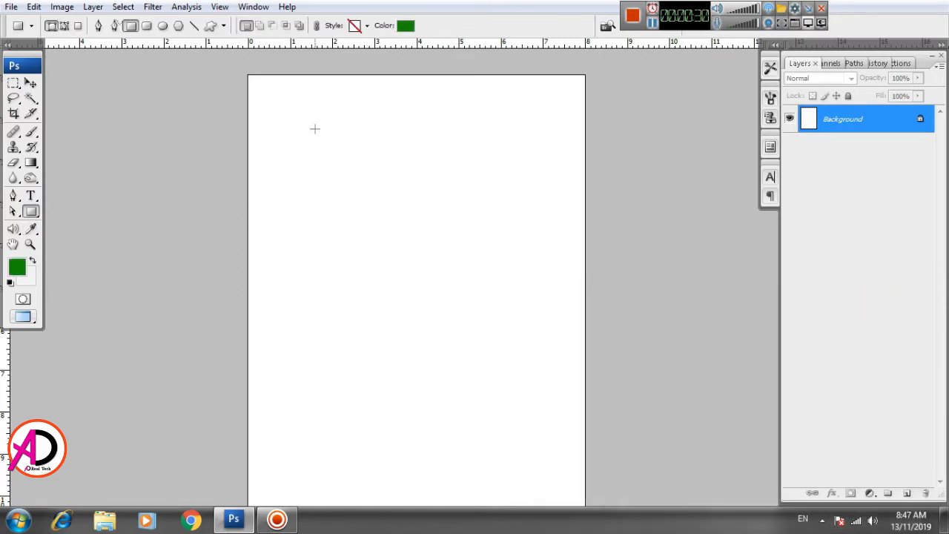
pyautogui.moveTo(329, 74); pyautogui.dragTo(584, 149)
pyautogui.scroll(1, 405, 247)
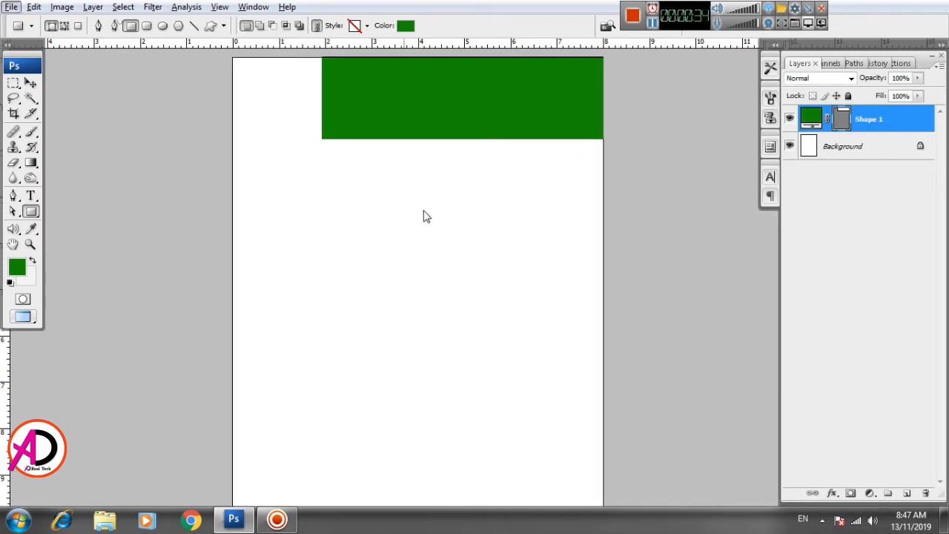
pyautogui.moveTo(425, 215); pyautogui.dragTo(424, 305)
pyautogui.scroll(4, 424, 305)
pyautogui.scroll(1, 424, 305)
pyautogui.moveTo(432, 272); pyautogui.dragTo(438, 325)
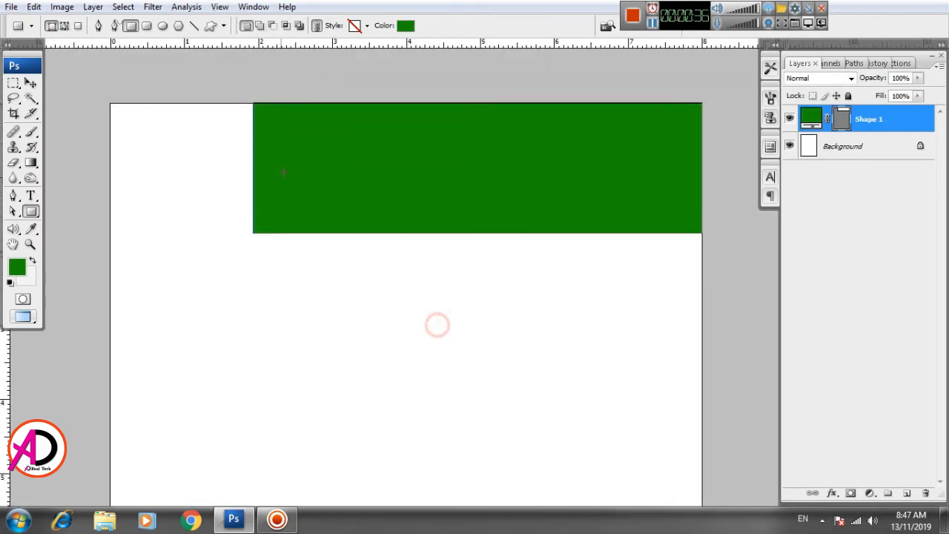
# Step: Change the rectangle's fill colour to a brighter green (R 34, G 155, B 2)
pyautogui.click(31, 83)
pyautogui.click(436, 282)
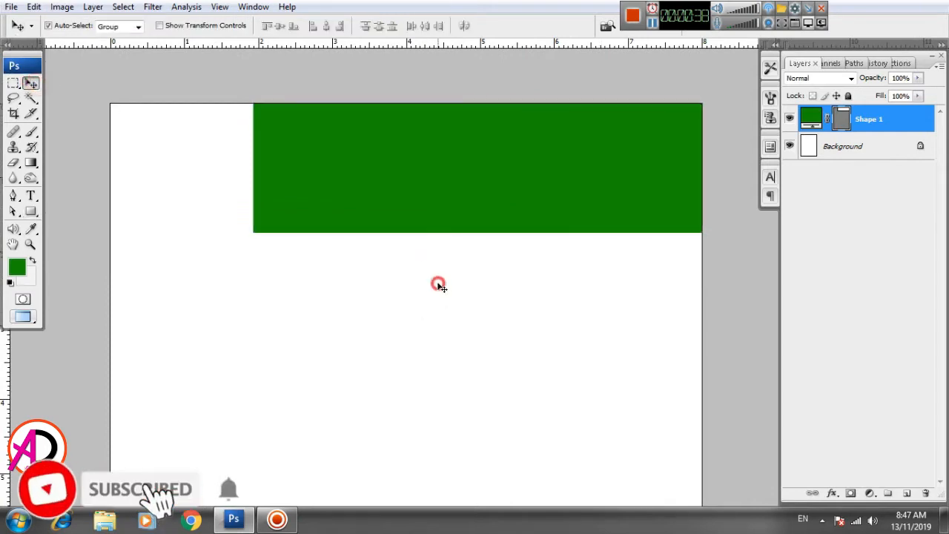
pyautogui.click(397, 205)
pyautogui.doubleClick(815, 123)
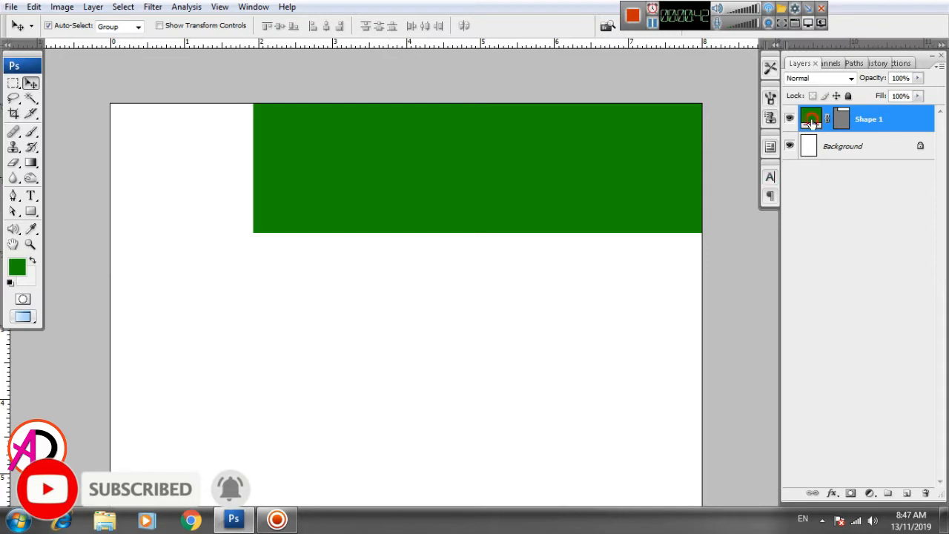
pyautogui.moveTo(724, 386); pyautogui.dragTo(724, 386)
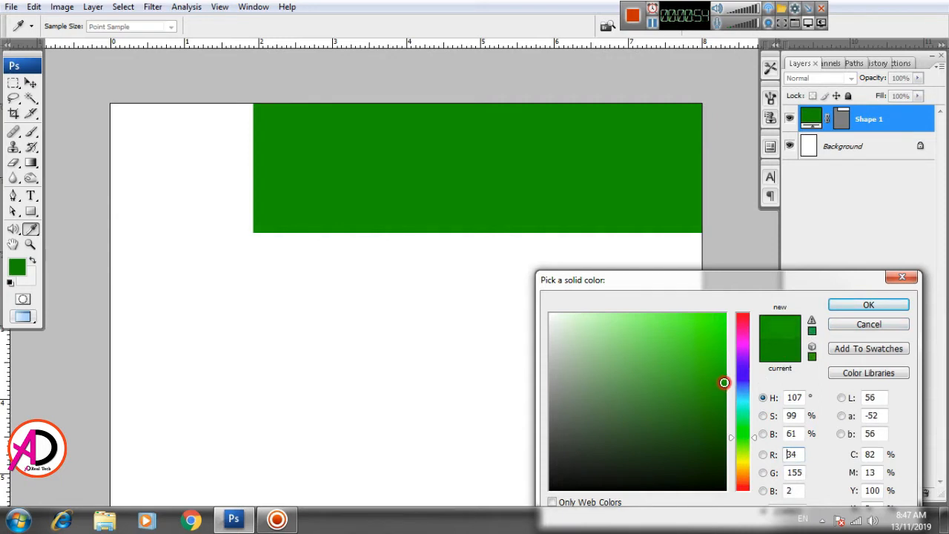
pyautogui.click(849, 305)
# Step: Skew the green rectangle so its left edge slants inward toward the bottom, then apply the transform
pyautogui.moveTo(506, 305); pyautogui.dragTo(524, 309)
pyautogui.moveTo(410, 330); pyautogui.dragTo(381, 337)
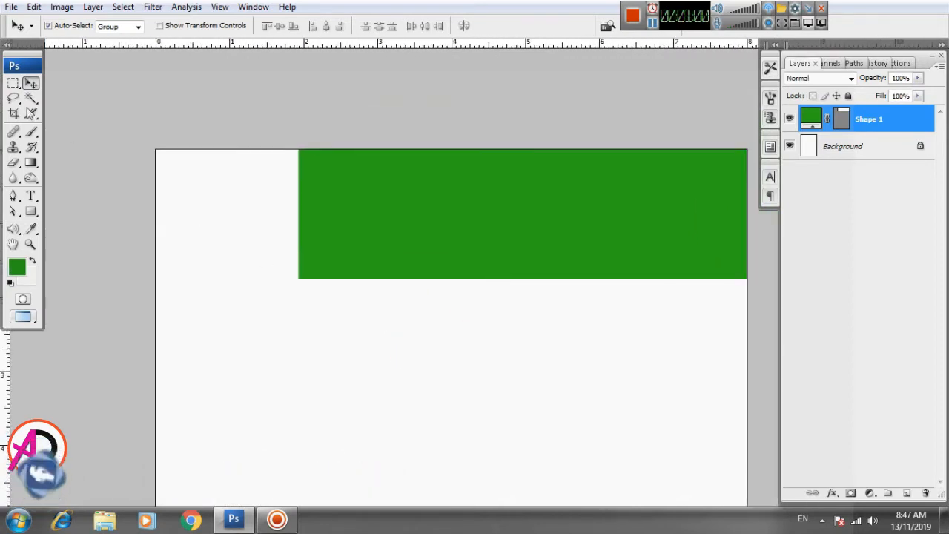
pyautogui.click(34, 8)
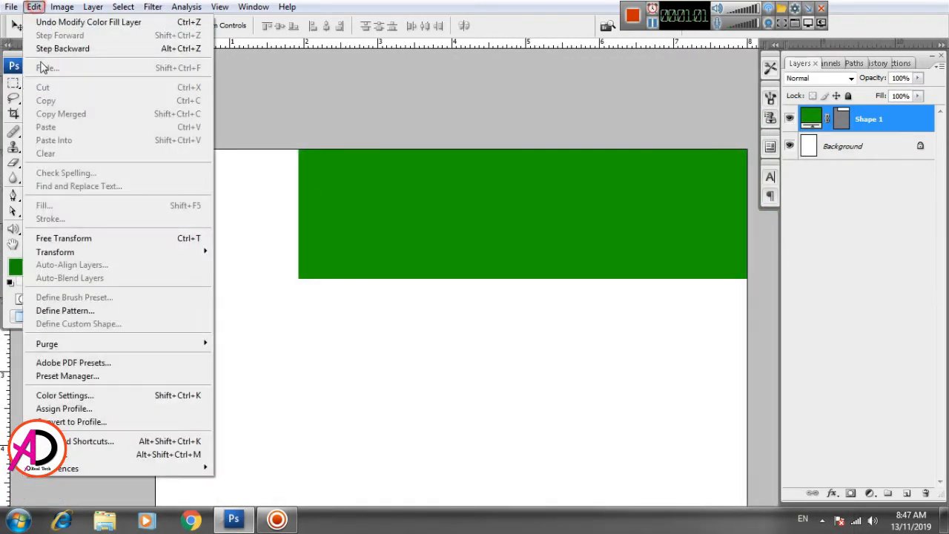
pyautogui.click(86, 238)
pyautogui.rightClick(605, 200)
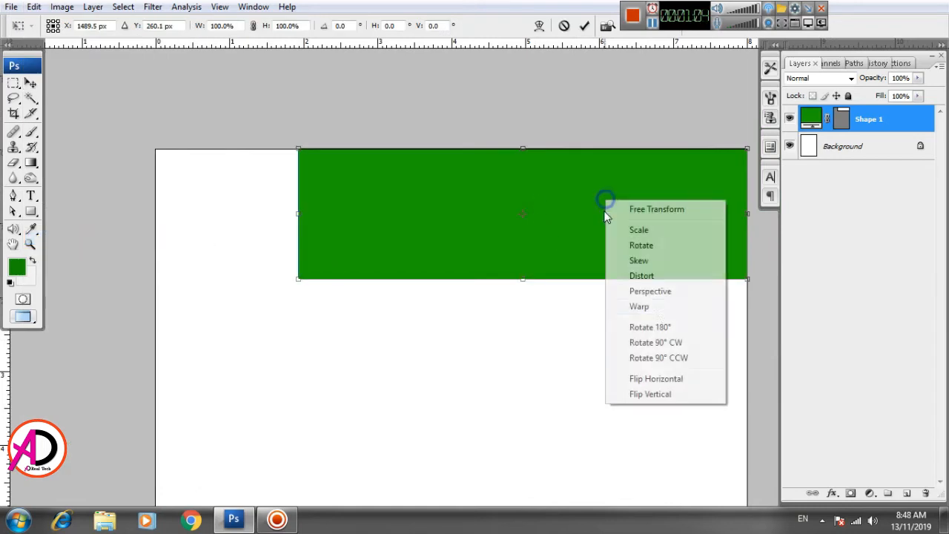
pyautogui.click(647, 266)
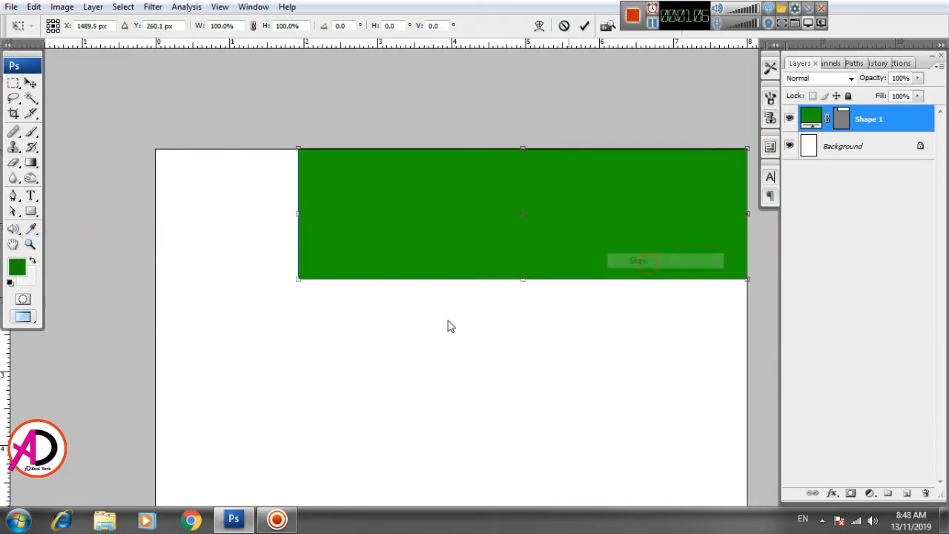
pyautogui.moveTo(298, 282); pyautogui.dragTo(391, 278)
pyautogui.moveTo(299, 150); pyautogui.dragTo(339, 146)
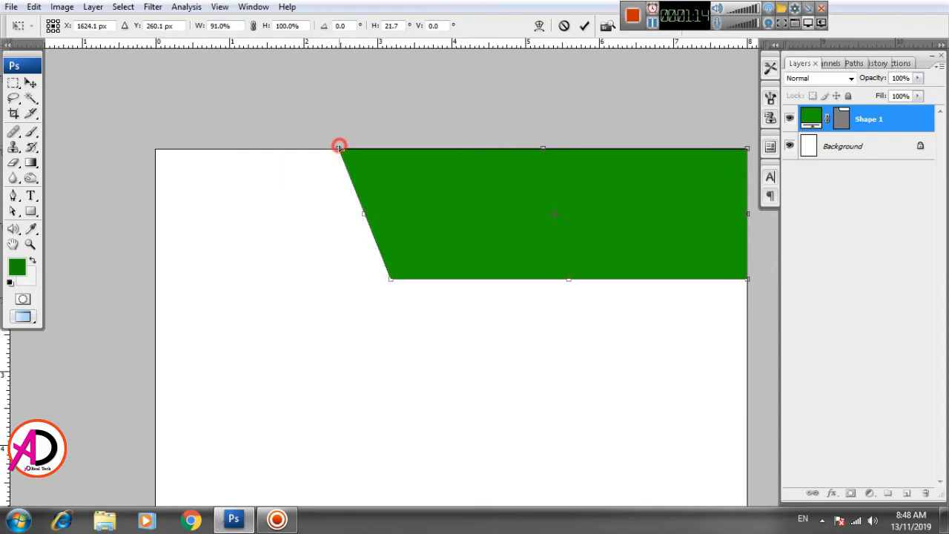
pyautogui.moveTo(391, 279); pyautogui.dragTo(403, 279)
pyautogui.doubleClick(454, 246)
# Step: Draw a second rectangle along the top left of the page, overlapping the slanted green shape
pyautogui.scroll(-4, 456, 253)
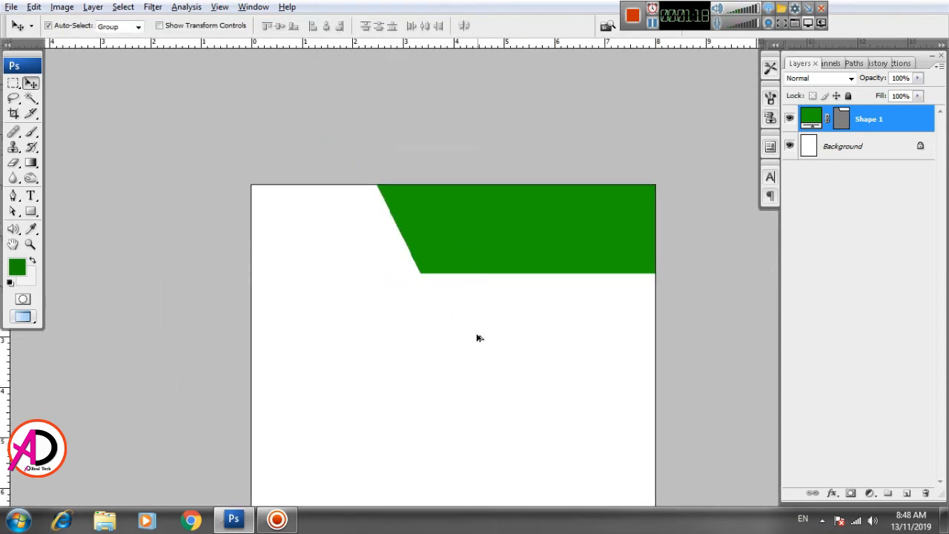
pyautogui.scroll(1, 476, 338)
pyautogui.moveTo(535, 361); pyautogui.dragTo(534, 311)
pyautogui.scroll(-1, 525, 353)
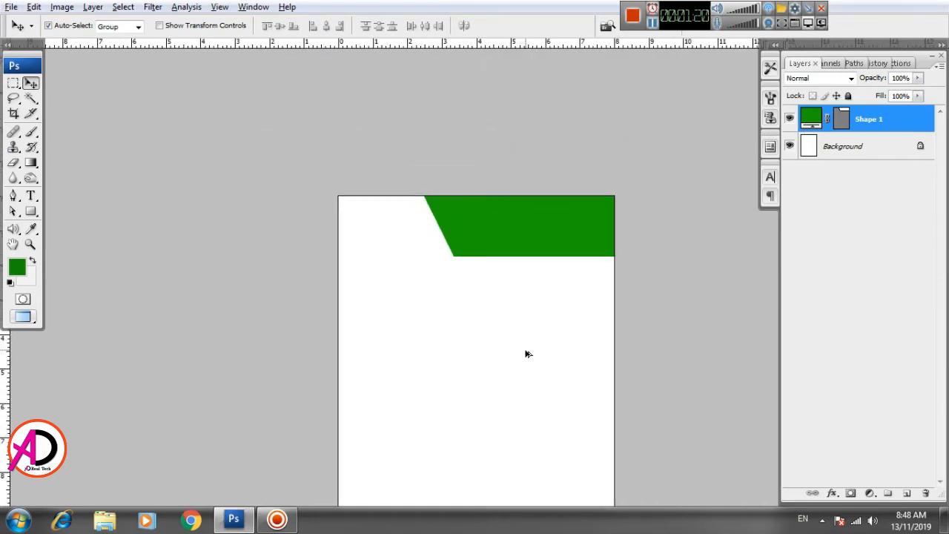
pyautogui.scroll(2, 525, 354)
pyautogui.moveTo(505, 391); pyautogui.dragTo(491, 399)
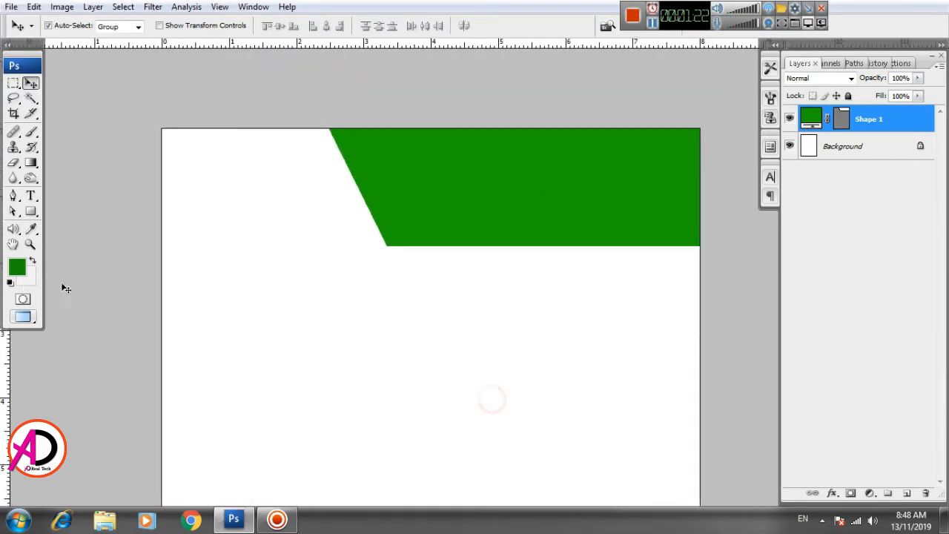
pyautogui.click(31, 212)
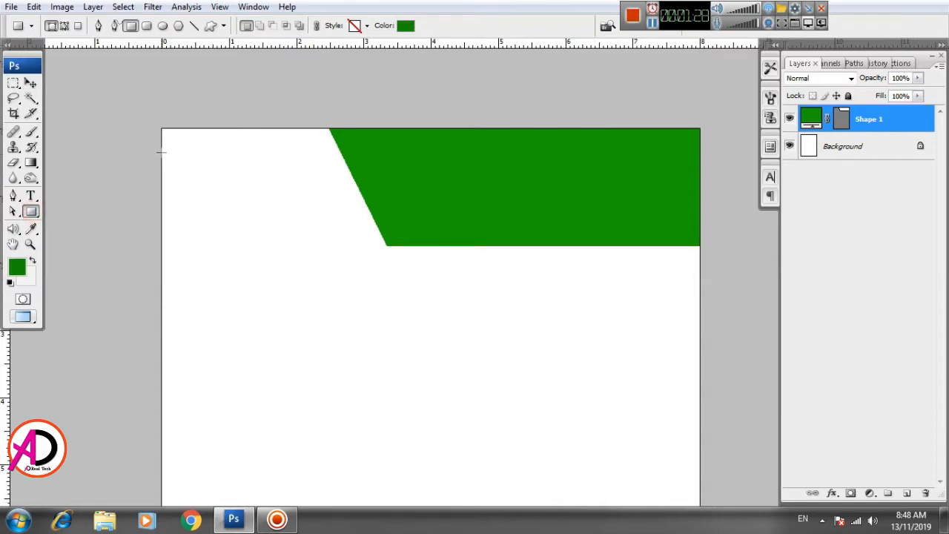
pyautogui.moveTo(161, 142); pyautogui.dragTo(433, 228)
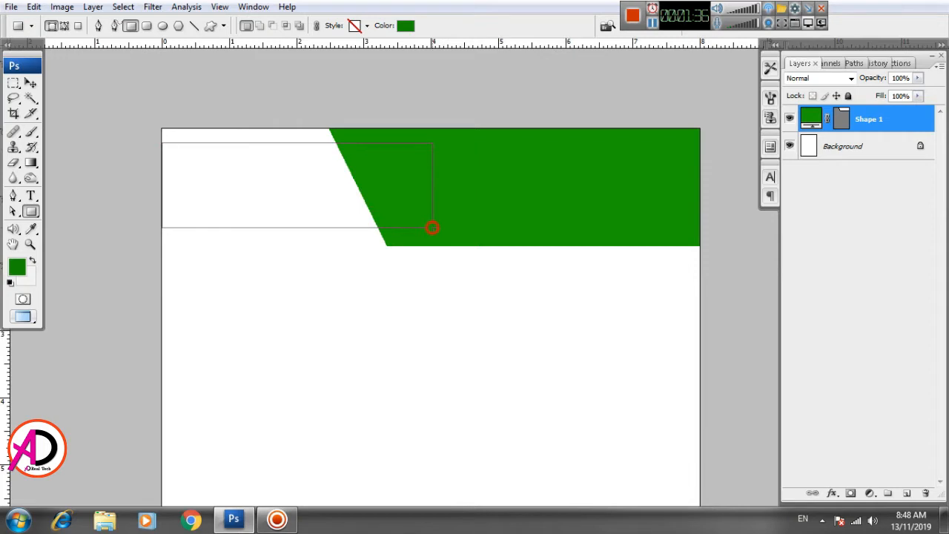
pyautogui.moveTo(432, 227); pyautogui.dragTo(432, 228)
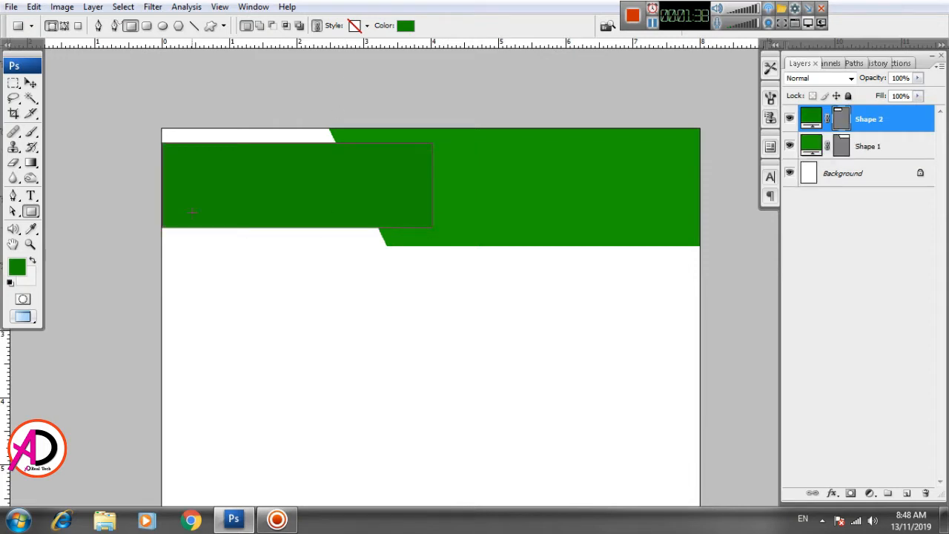
# Step: Change the second rectangle's fill colour to lime green (R 139, G 219, B 1)
pyautogui.click(30, 83)
pyautogui.click(249, 289)
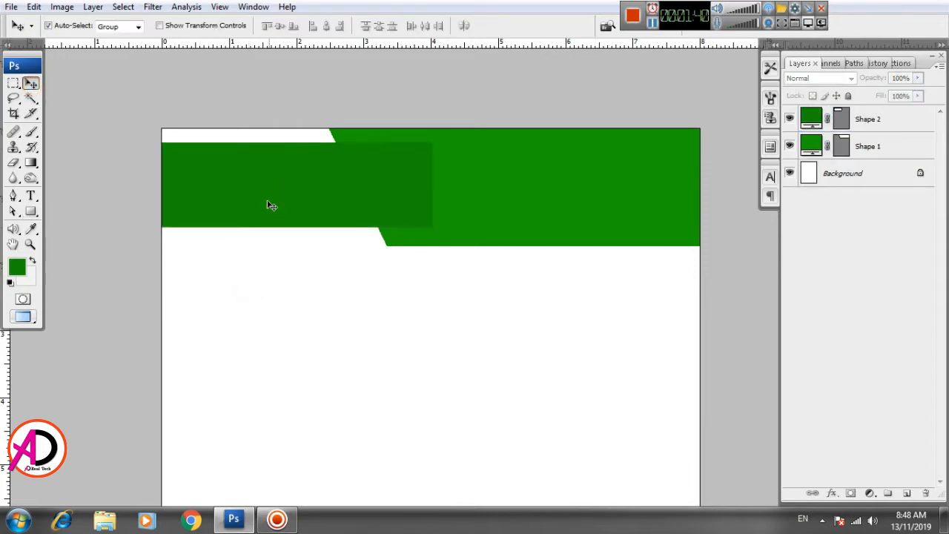
pyautogui.click(268, 202)
pyautogui.doubleClick(810, 118)
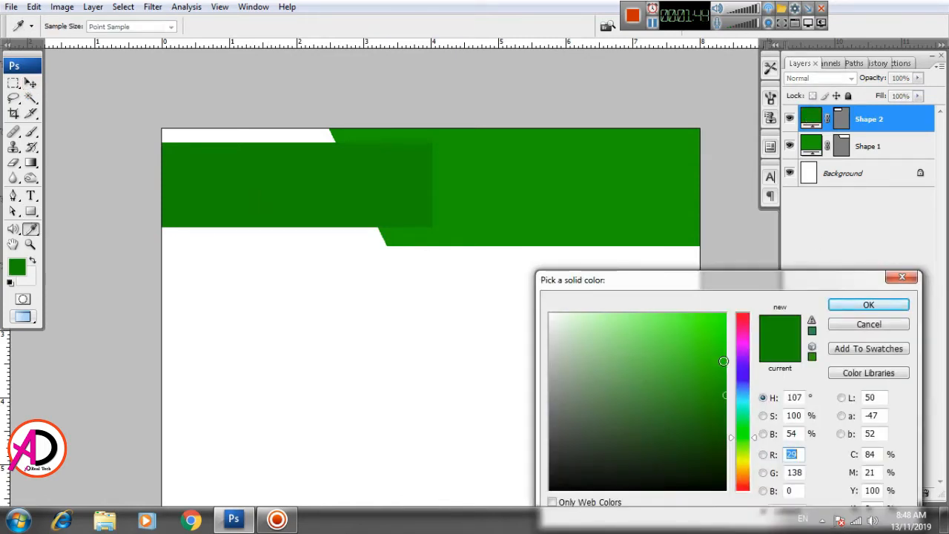
pyautogui.moveTo(748, 436); pyautogui.dragTo(746, 450)
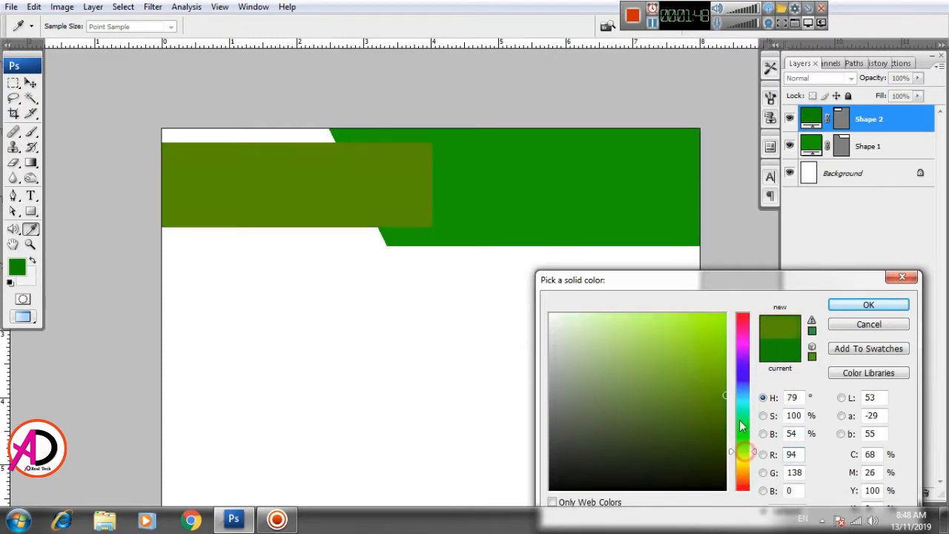
pyautogui.click(724, 317)
pyautogui.moveTo(725, 318); pyautogui.dragTo(724, 314)
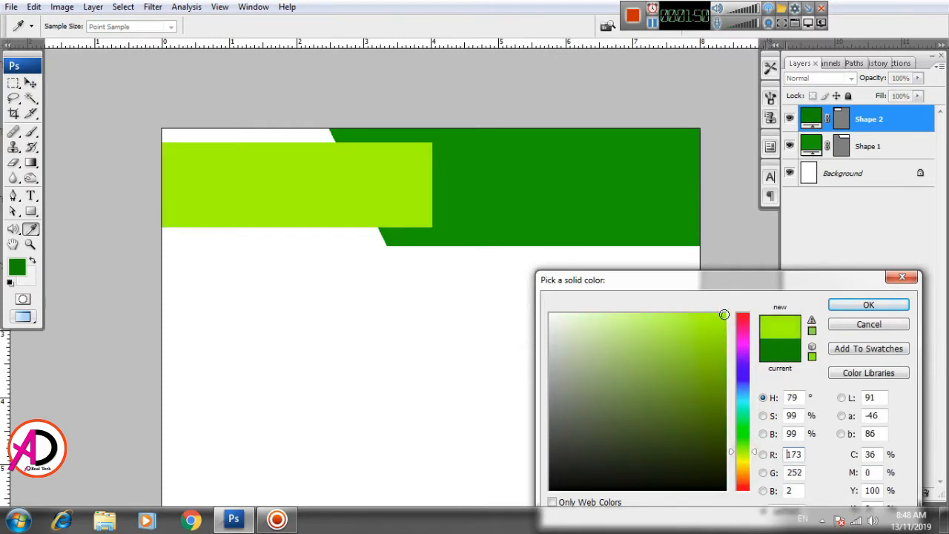
pyautogui.moveTo(743, 453); pyautogui.dragTo(747, 452)
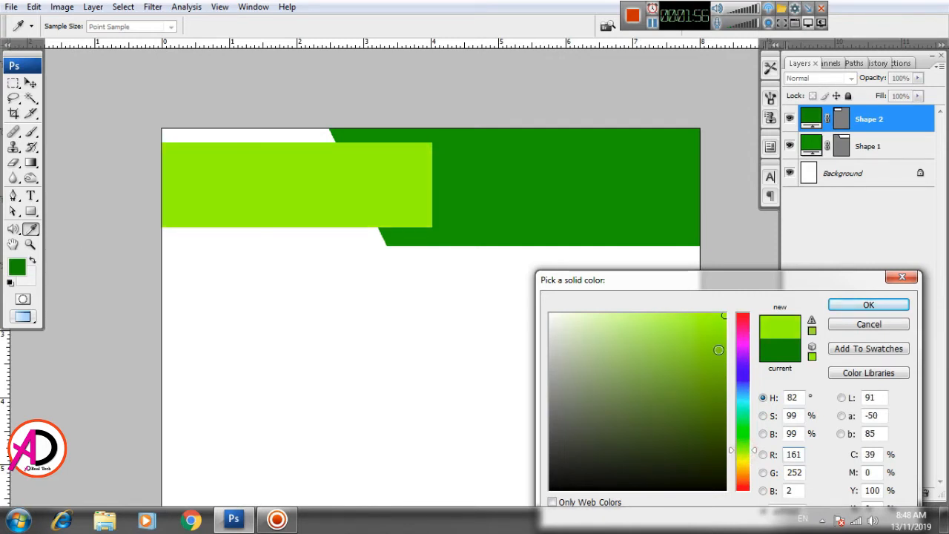
pyautogui.click(724, 349)
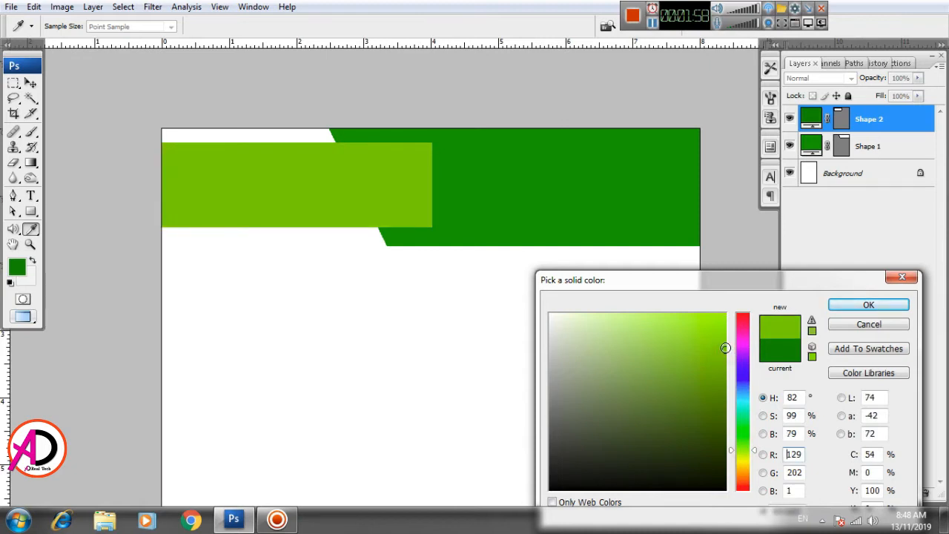
pyautogui.moveTo(726, 343)
pyautogui.mouseDown()
pyautogui.moveTo(727, 333)
pyautogui.moveTo(677, 314)
pyautogui.moveTo(721, 320)
pyautogui.moveTo(724, 338)
pyautogui.mouseUp()
pyautogui.click(860, 304)
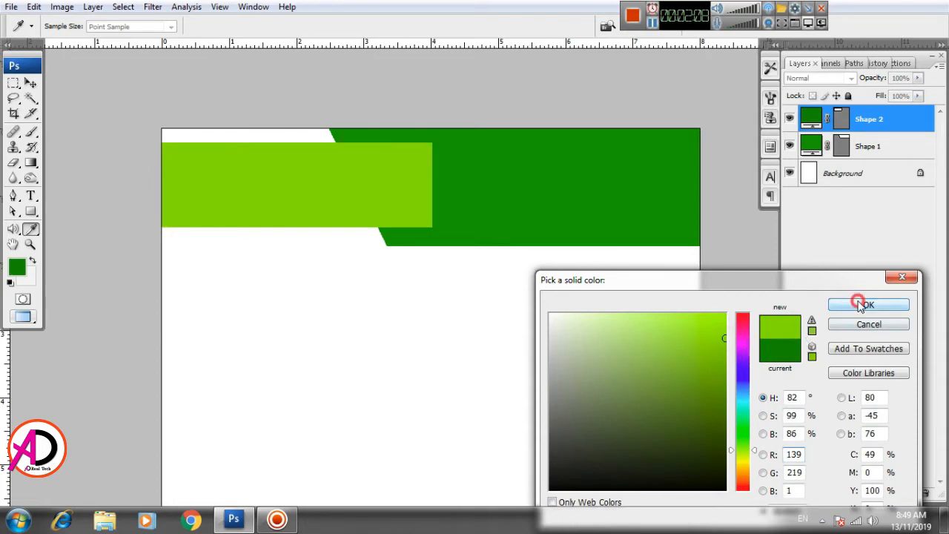
# Step: Skew the lime rectangle so its right edge slants outward toward the bottom, then apply the transform
pyautogui.moveTo(420, 321); pyautogui.dragTo(387, 331)
pyautogui.scroll(-5, 387, 331)
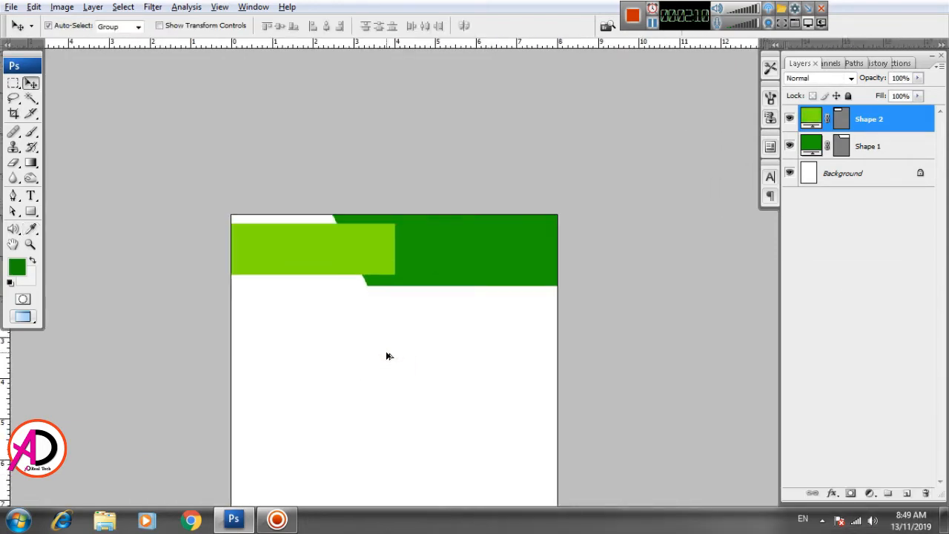
pyautogui.scroll(5, 434, 334)
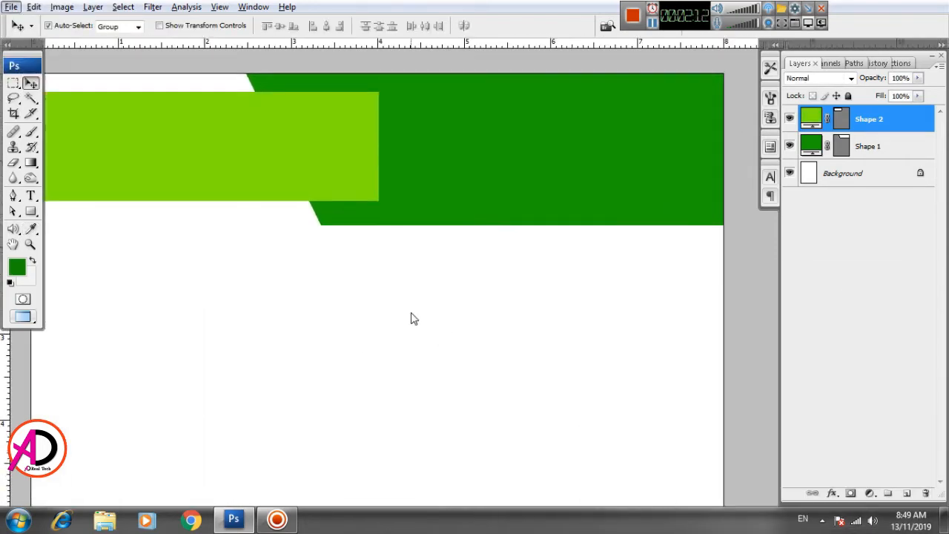
pyautogui.click(34, 7)
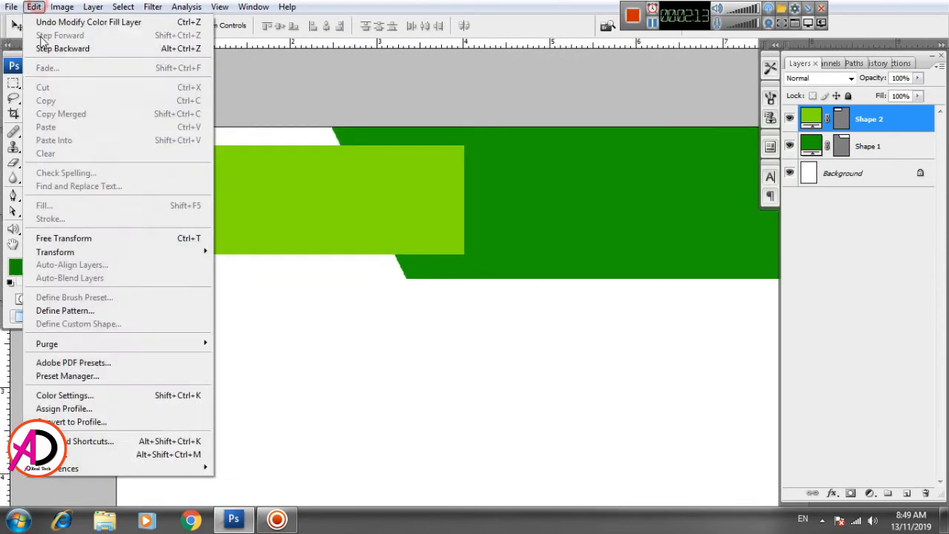
pyautogui.click(67, 237)
pyautogui.rightClick(394, 191)
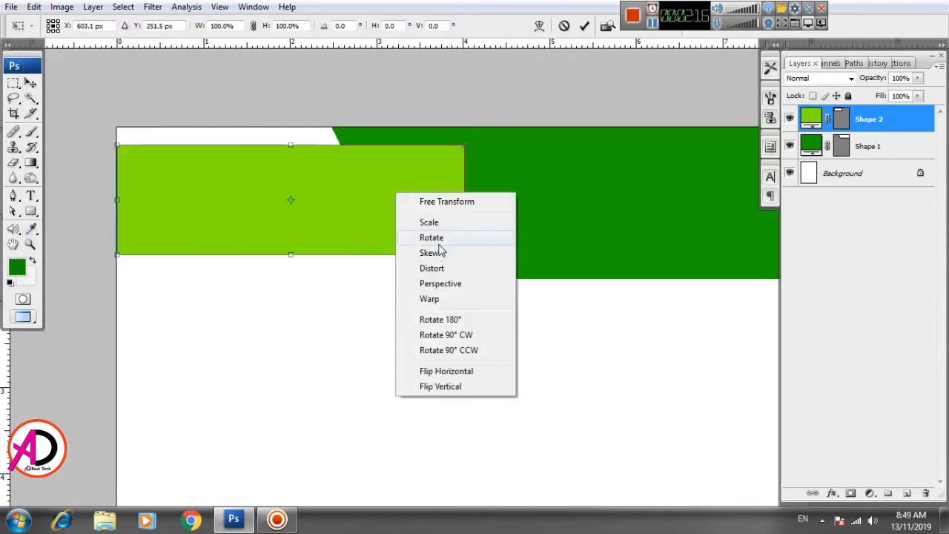
pyautogui.click(436, 252)
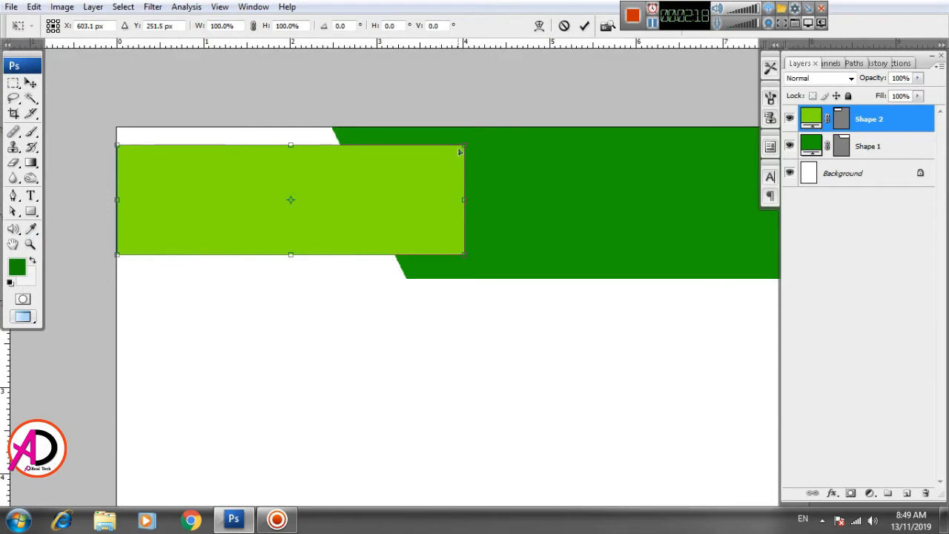
pyautogui.moveTo(461, 148); pyautogui.dragTo(423, 154)
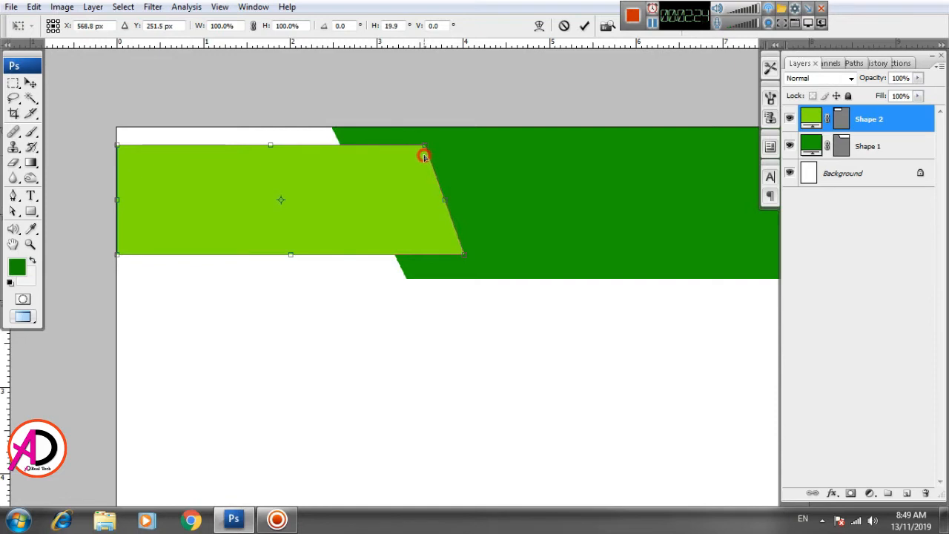
pyautogui.doubleClick(404, 180)
# Step: Add a drop shadow to the lime shape with 100% opacity, distance about 10 px, spread and size 0 px
pyautogui.scroll(-2, 414, 337)
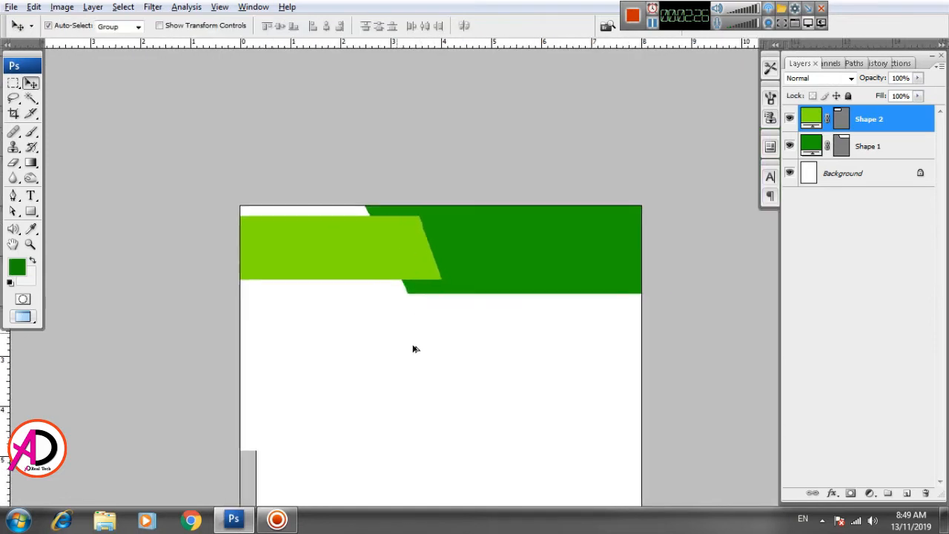
pyautogui.scroll(1, 415, 349)
pyautogui.moveTo(460, 345); pyautogui.dragTo(454, 317)
pyautogui.click(336, 182)
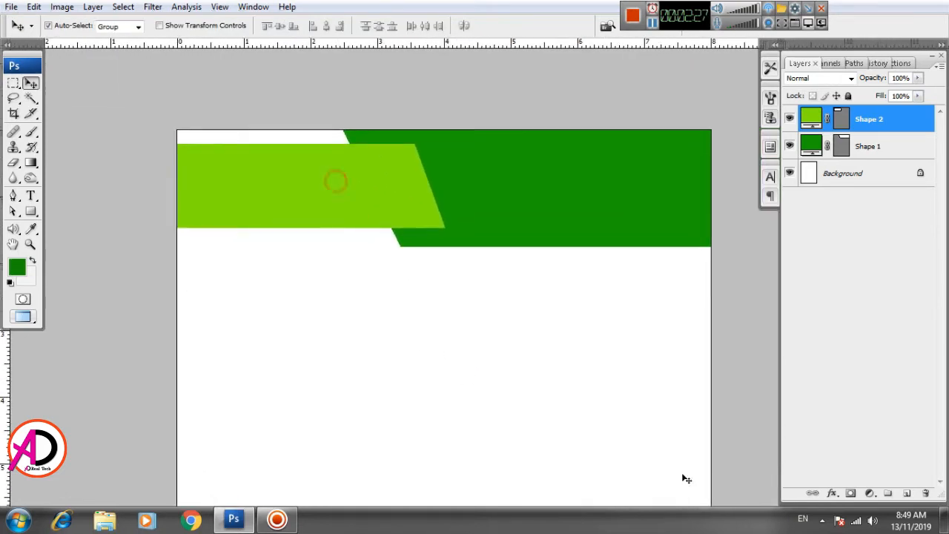
pyautogui.click(832, 494)
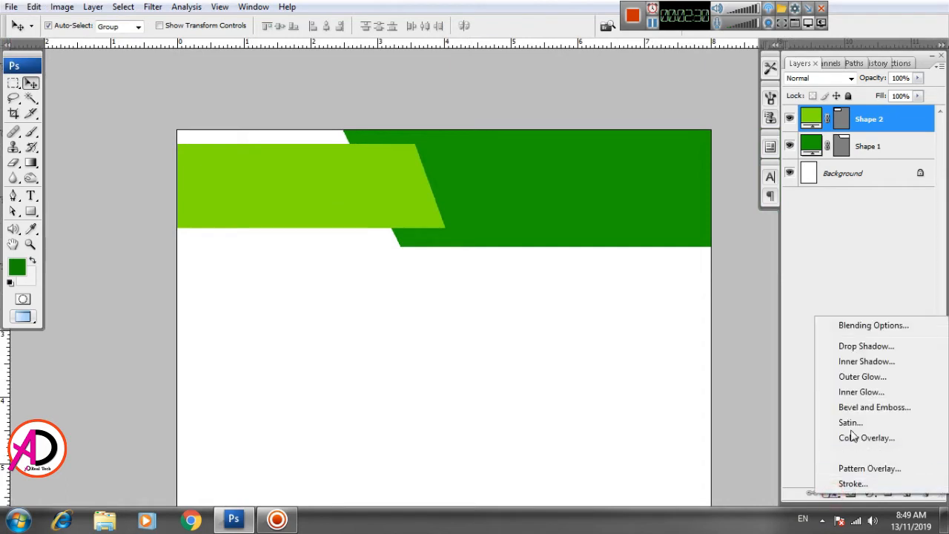
pyautogui.click(861, 347)
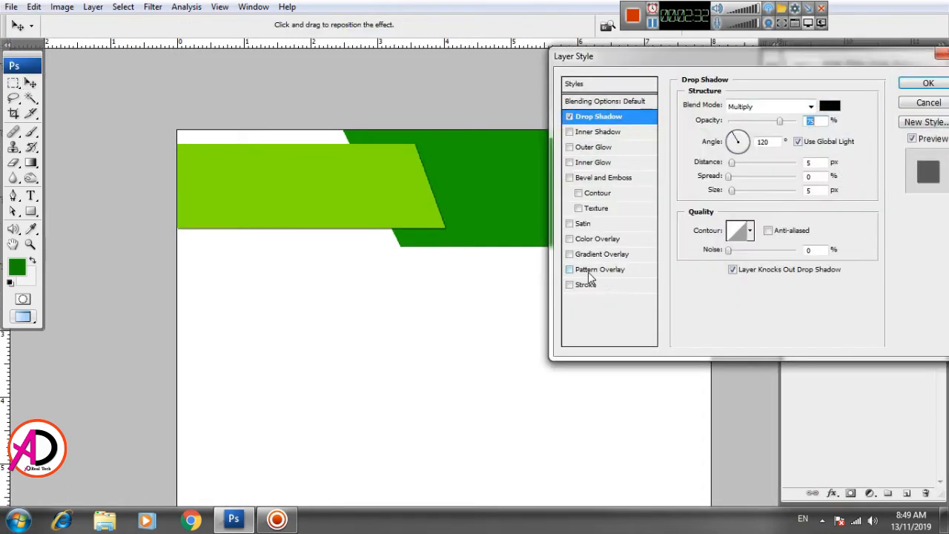
pyautogui.moveTo(781, 120); pyautogui.dragTo(797, 120)
pyautogui.moveTo(732, 161); pyautogui.dragTo(717, 190)
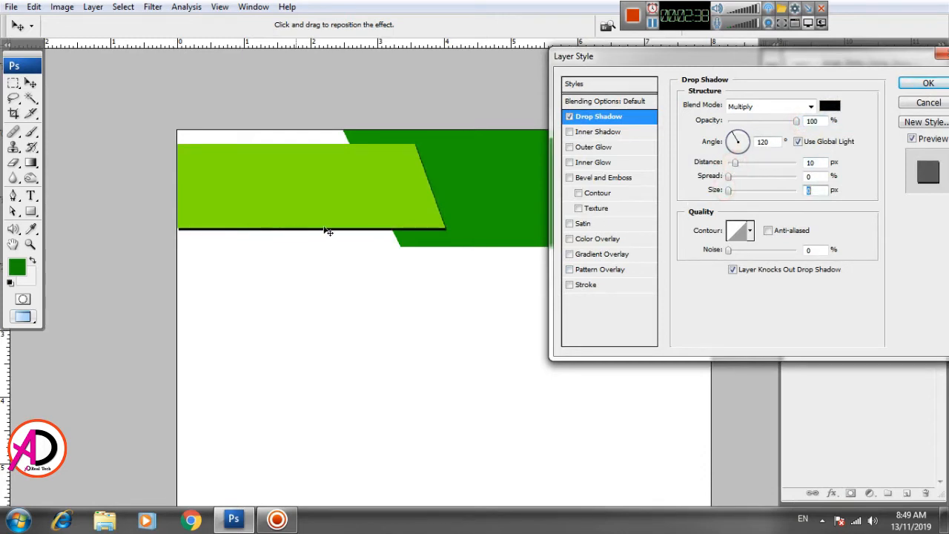
pyautogui.click(735, 165)
pyautogui.moveTo(737, 167); pyautogui.dragTo(740, 170)
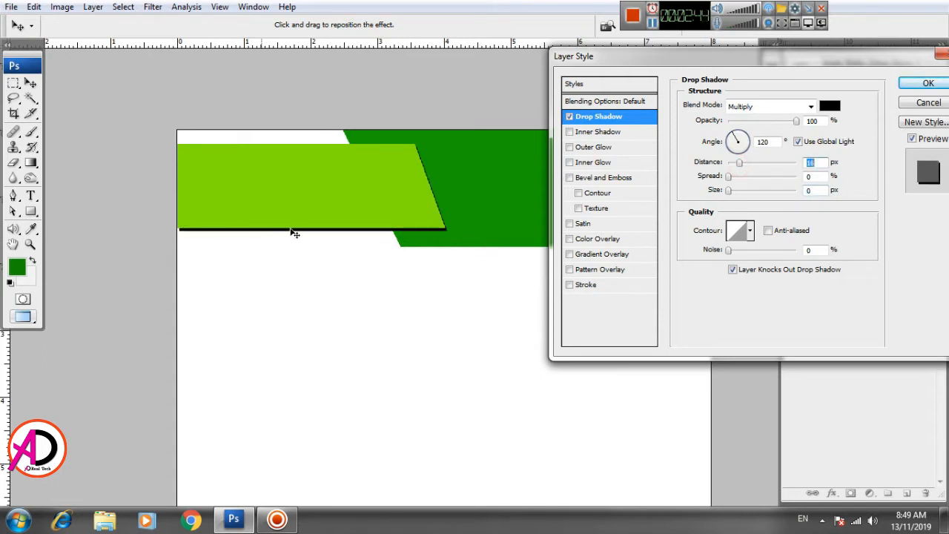
pyautogui.click(917, 84)
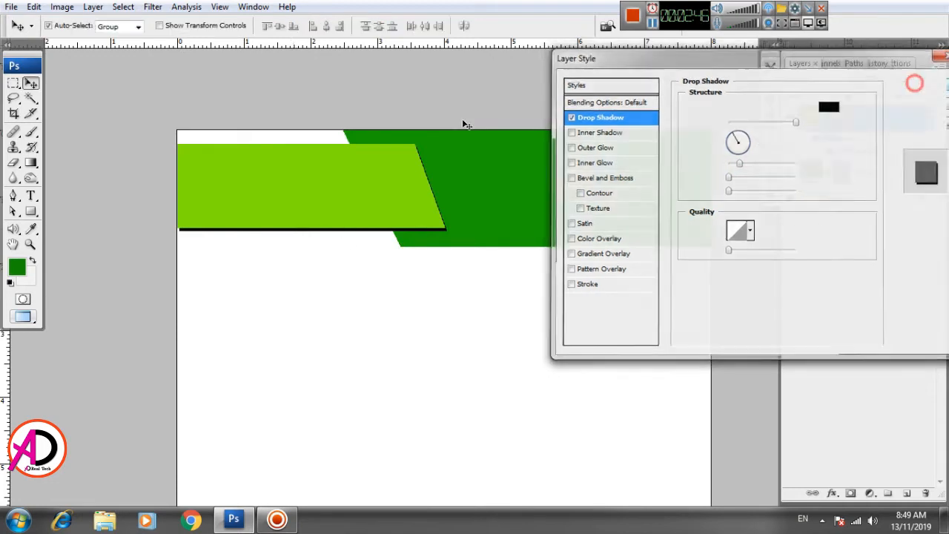
# Step: Zoom in and pan along the lime shape to inspect its drop shadow edges
pyautogui.scroll(-2, 447, 365)
pyautogui.scroll(-1, 447, 365)
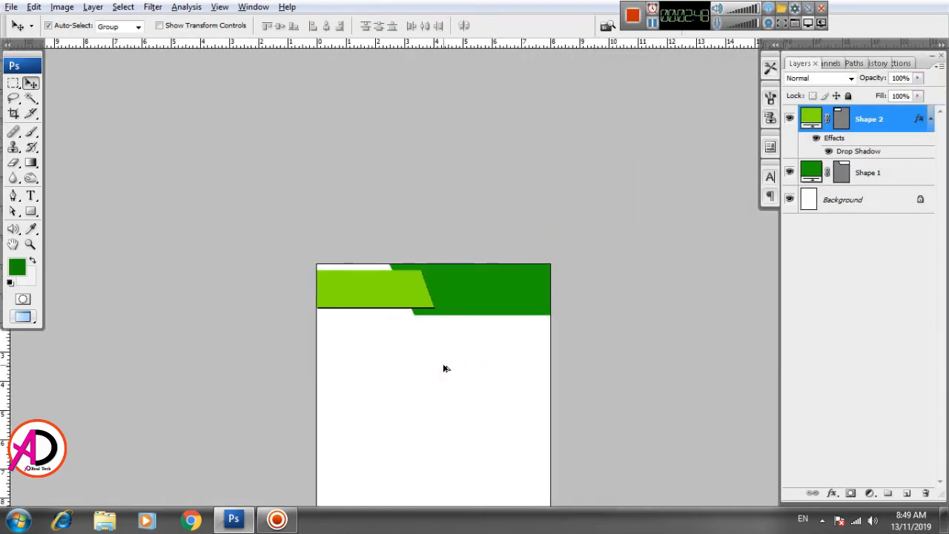
pyautogui.scroll(4, 443, 366)
pyautogui.click(463, 342)
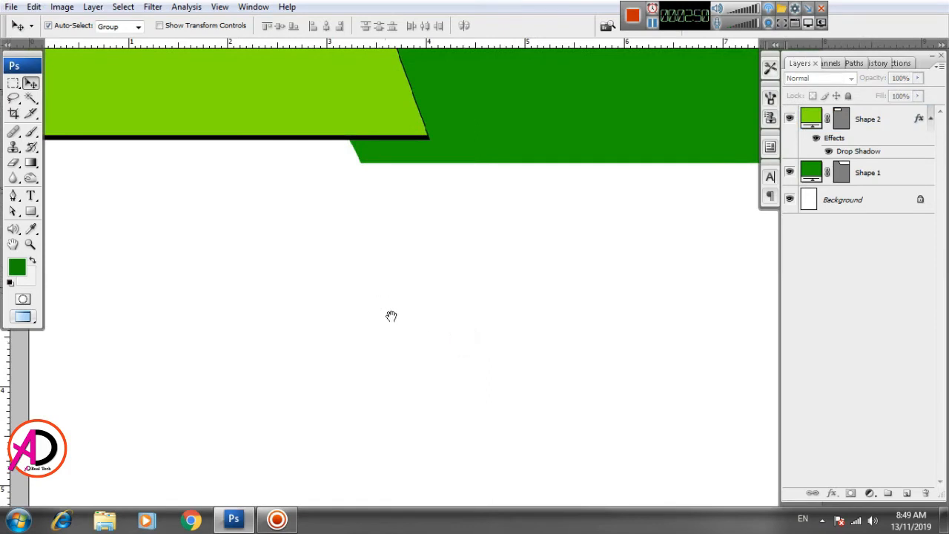
pyautogui.moveTo(391, 318); pyautogui.dragTo(419, 418)
pyautogui.scroll(-3, 402, 389)
pyautogui.scroll(4, 402, 388)
pyautogui.scroll(3, 404, 390)
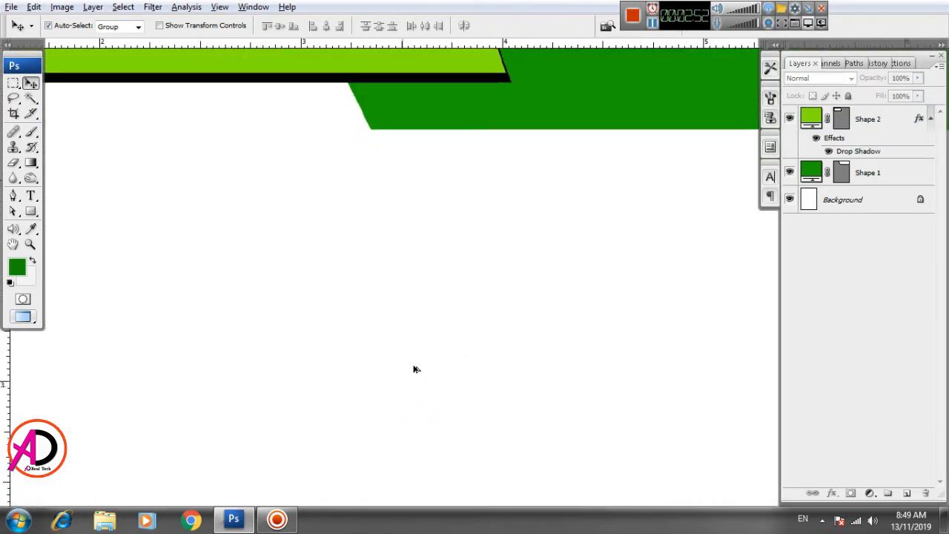
pyautogui.moveTo(478, 263); pyautogui.dragTo(408, 526)
pyautogui.moveTo(415, 382); pyautogui.dragTo(404, 453)
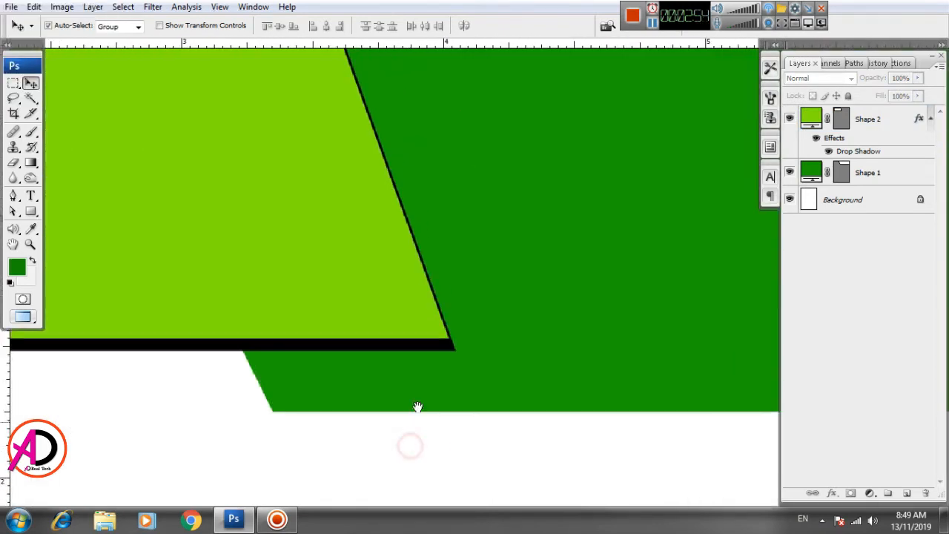
pyautogui.scroll(-3, 420, 394)
pyautogui.moveTo(451, 442); pyautogui.dragTo(536, 378)
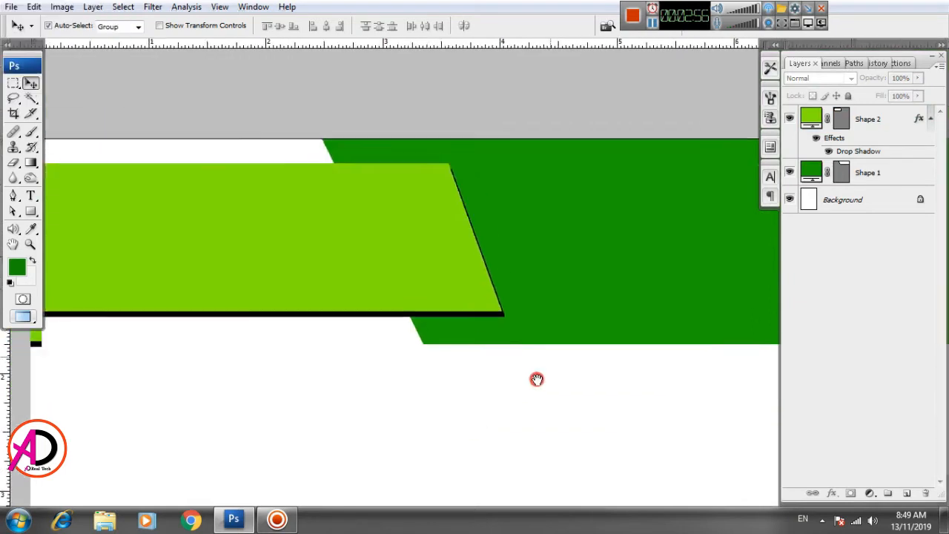
pyautogui.scroll(-4, 498, 391)
pyautogui.scroll(4, 498, 392)
pyautogui.hotkey('alt', 'space')
pyautogui.moveTo(497, 421); pyautogui.dragTo(525, 393)
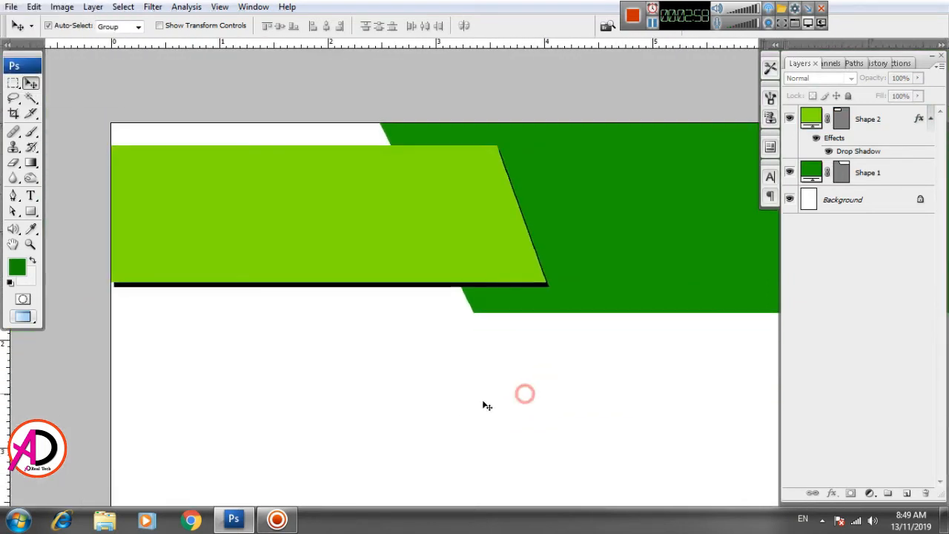
pyautogui.scroll(3, 452, 404)
pyautogui.moveTo(421, 375); pyautogui.dragTo(568, 433)
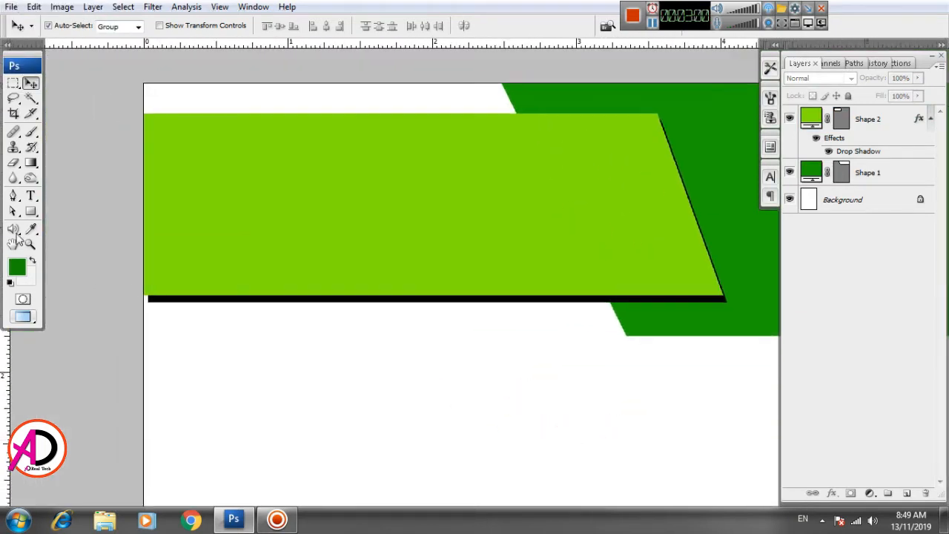
pyautogui.click(30, 211)
pyautogui.click(99, 223)
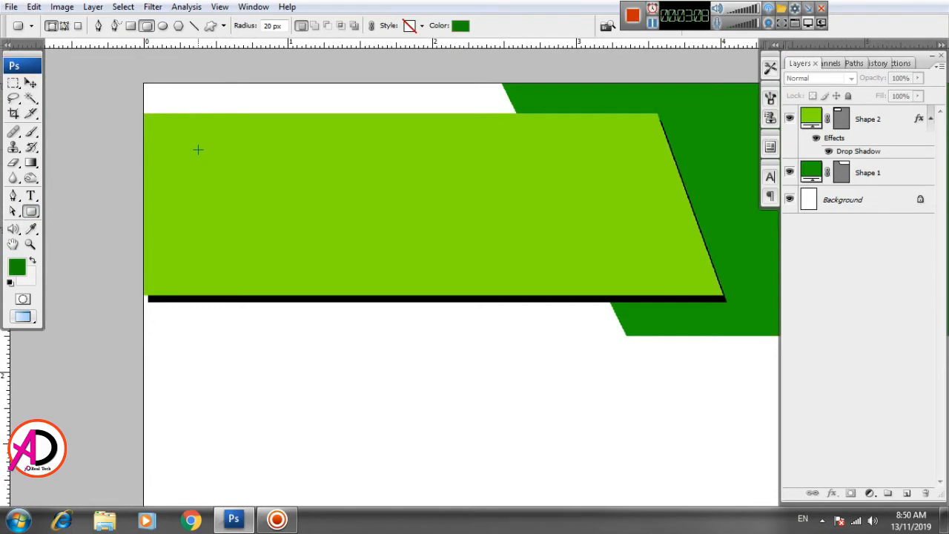
pyautogui.moveTo(197, 150); pyautogui.dragTo(230, 187)
pyautogui.hotkey('ctrl', 'z')
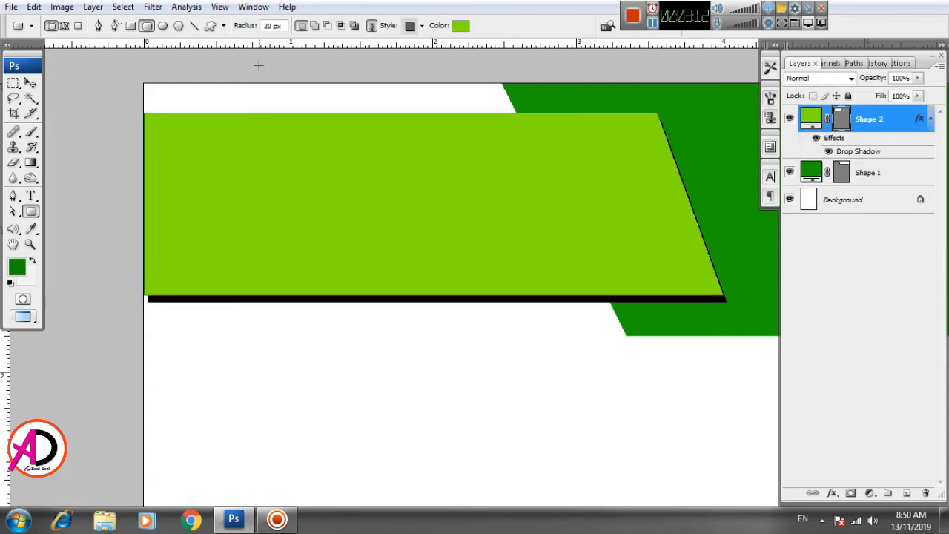
pyautogui.doubleClick(272, 28)
pyautogui.moveTo(171, 154); pyautogui.dragTo(220, 199)
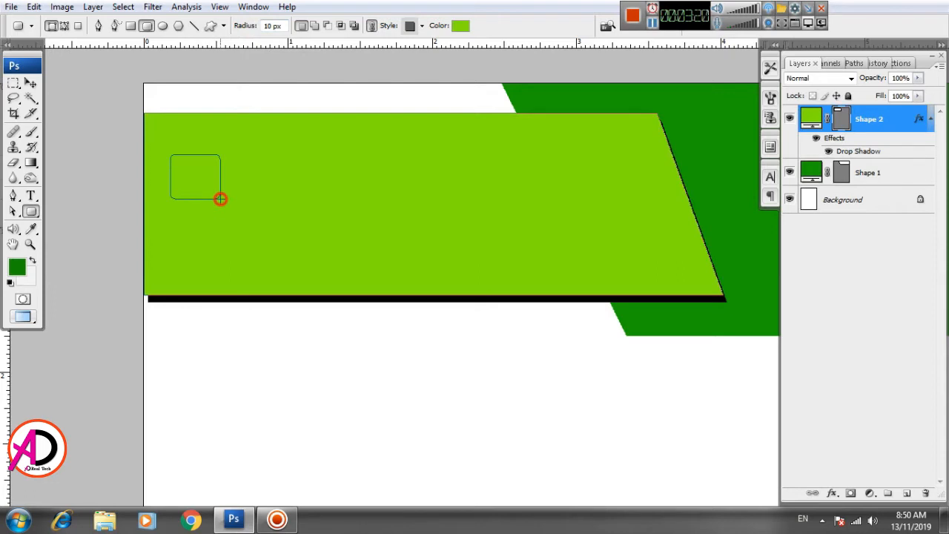
pyautogui.moveTo(220, 199); pyautogui.dragTo(220, 198)
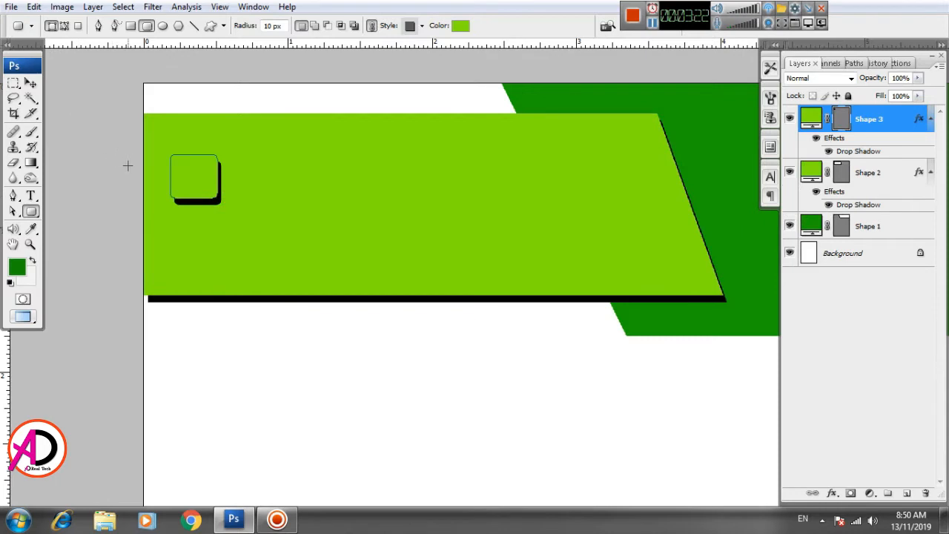
pyautogui.hotkey('ctrl', 'z')
pyautogui.click(323, 413)
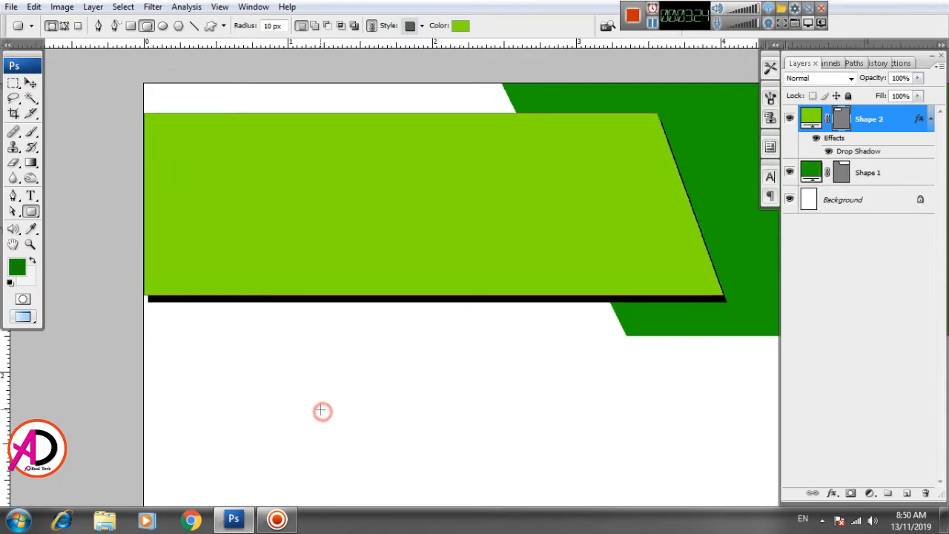
pyautogui.moveTo(244, 157); pyautogui.dragTo(282, 201)
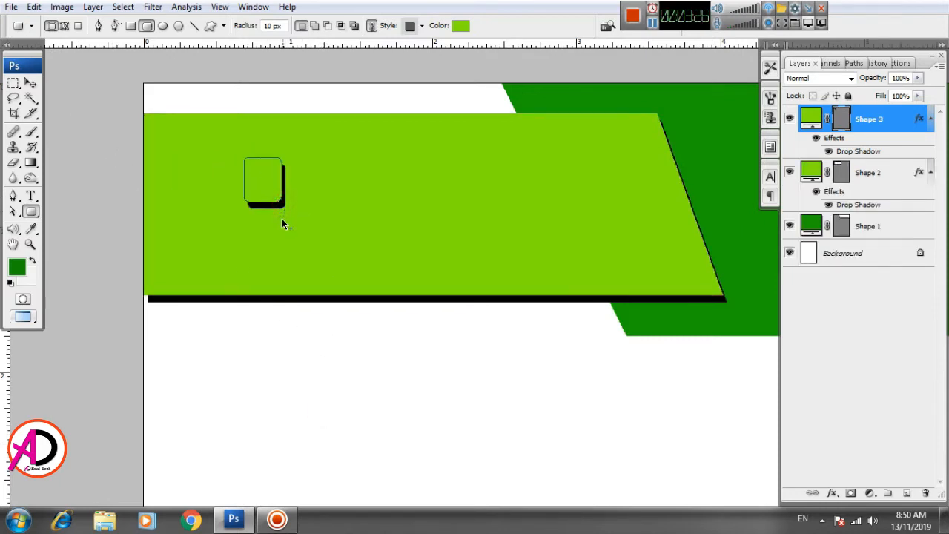
pyautogui.hotkey('ctrl', 'z')
pyautogui.moveTo(296, 350); pyautogui.dragTo(371, 410)
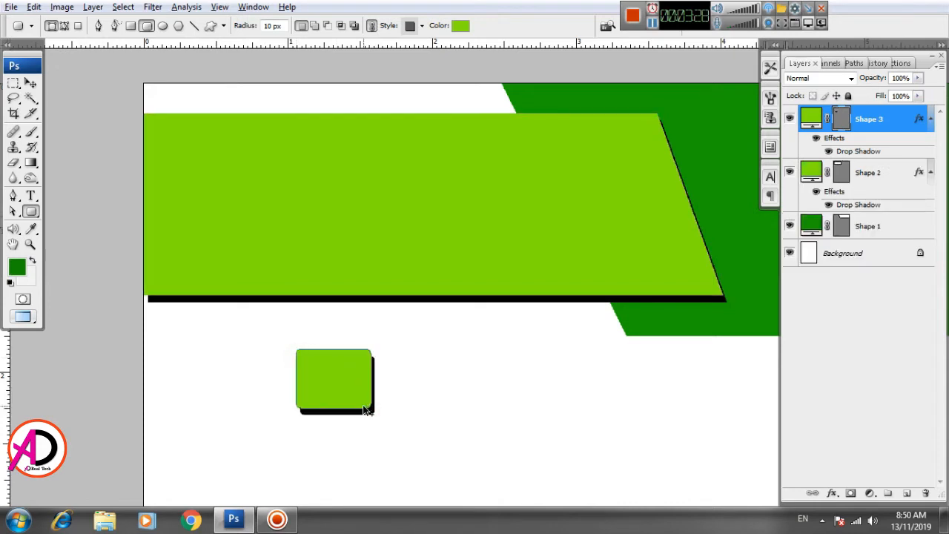
pyautogui.hotkey('ctrl', 'z')
pyautogui.moveTo(360, 335); pyautogui.dragTo(287, 327)
pyautogui.scroll(-8, 313, 330)
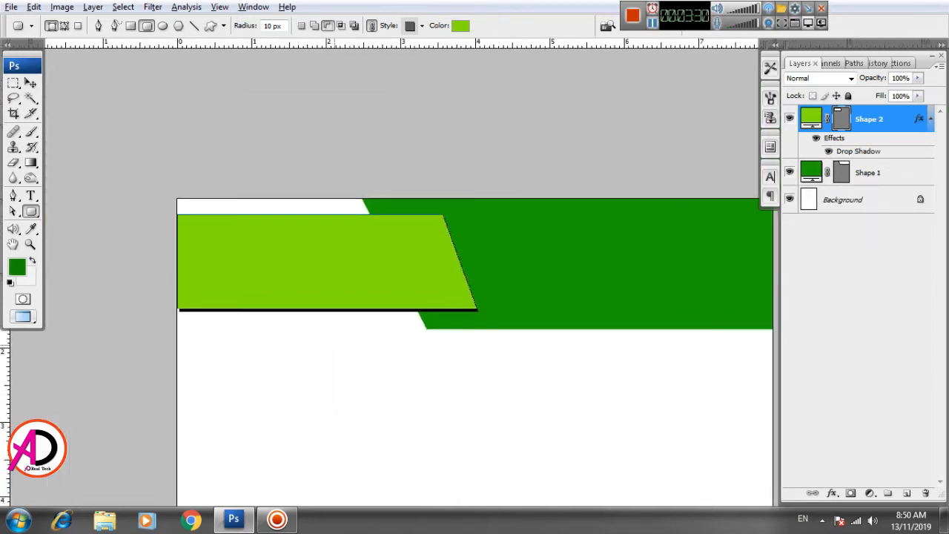
pyautogui.scroll(1, 396, 381)
pyautogui.moveTo(415, 356); pyautogui.dragTo(379, 323)
pyautogui.scroll(-2, 366, 326)
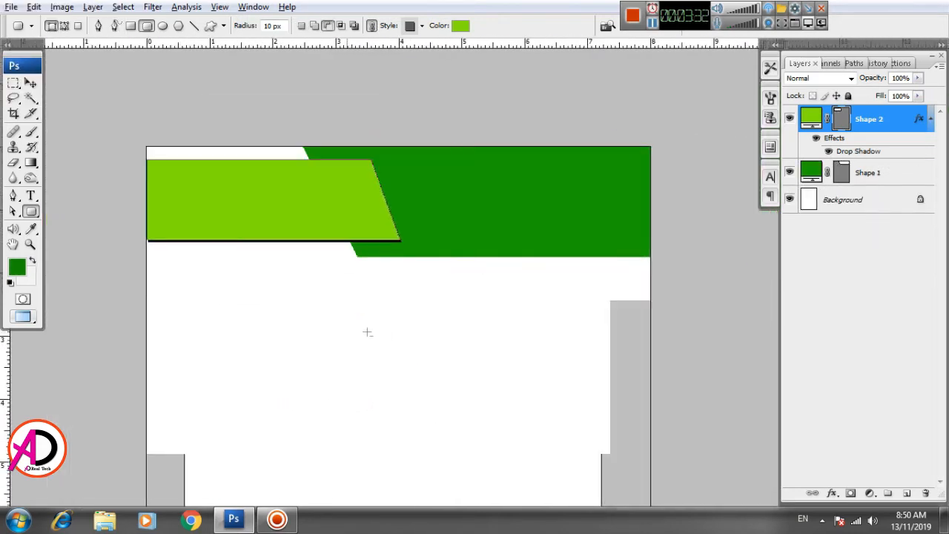
pyautogui.moveTo(445, 336); pyautogui.dragTo(438, 316)
pyautogui.click(30, 83)
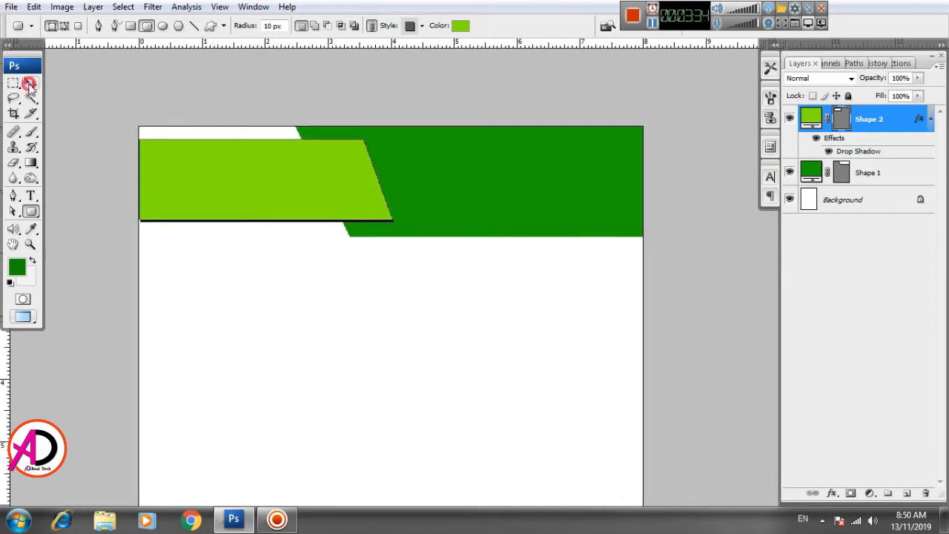
pyautogui.click(385, 339)
pyautogui.moveTo(398, 353); pyautogui.dragTo(379, 364)
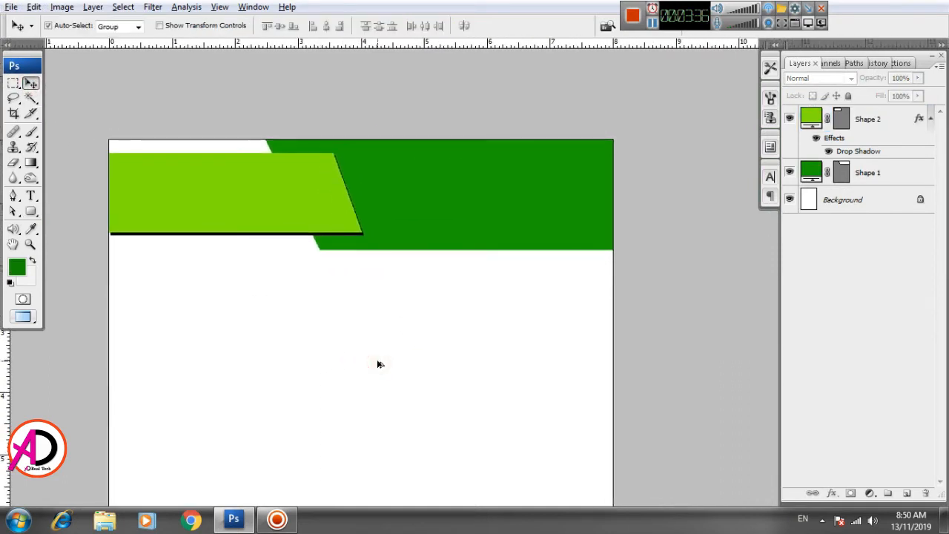
pyautogui.scroll(2, 379, 364)
pyautogui.hotkey('alt', 'space')
pyautogui.moveTo(441, 336); pyautogui.dragTo(441, 394)
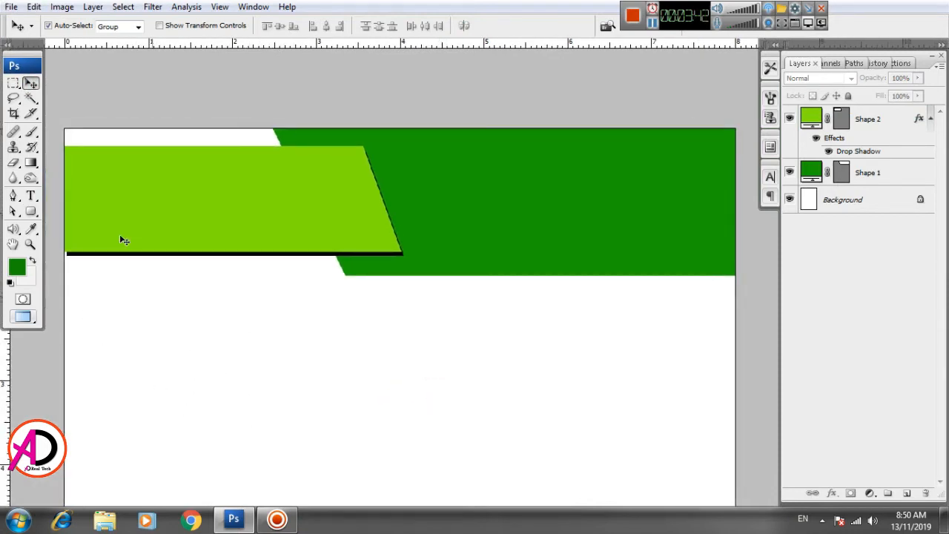
pyautogui.moveTo(424, 396); pyautogui.dragTo(384, 396)
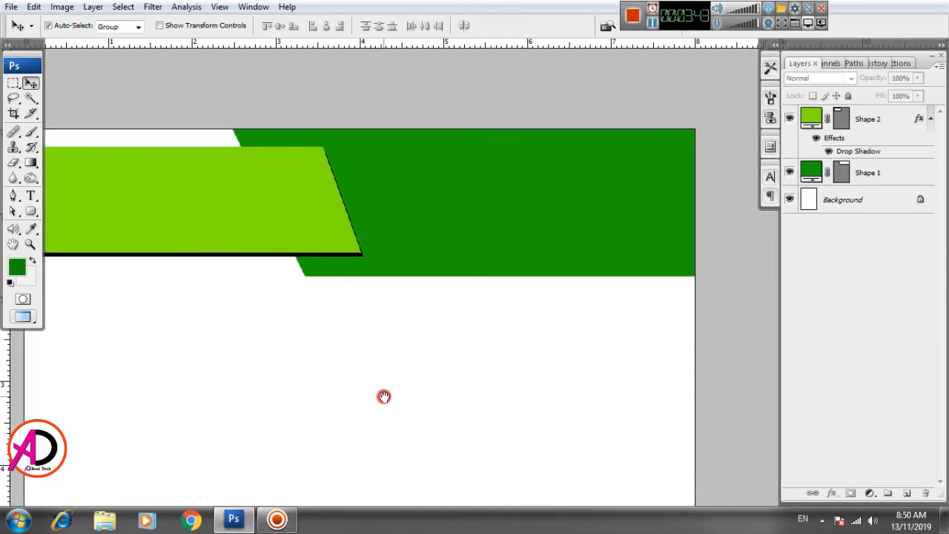
# Step: Add the text COMPANY NAME HERE on the white area below the green shapes
pyautogui.click(31, 197)
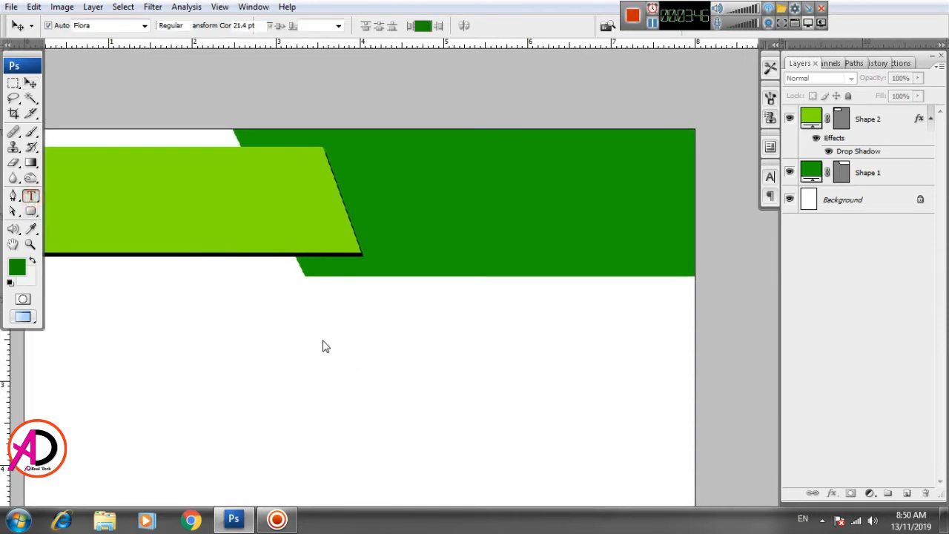
pyautogui.click(345, 346)
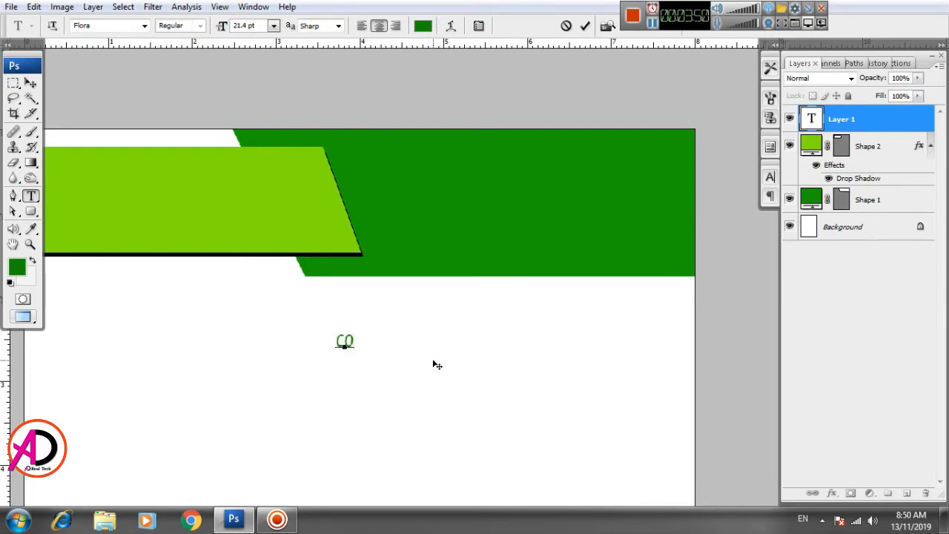
pyautogui.write('COMPANY NAM')
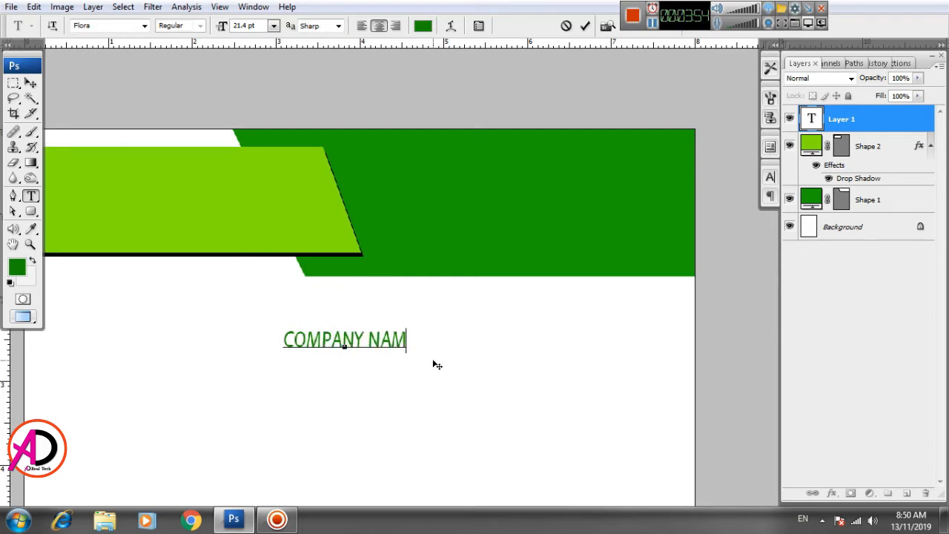
pyautogui.write('E HERE')
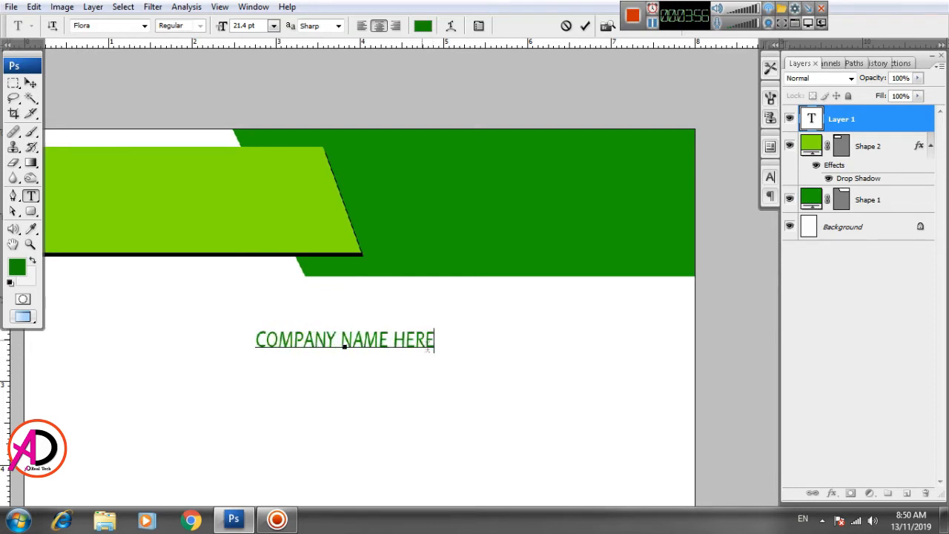
# Step: Select the company name text and browse fonts, setting it to Frank-n-Plank
pyautogui.tripleClick(365, 343)
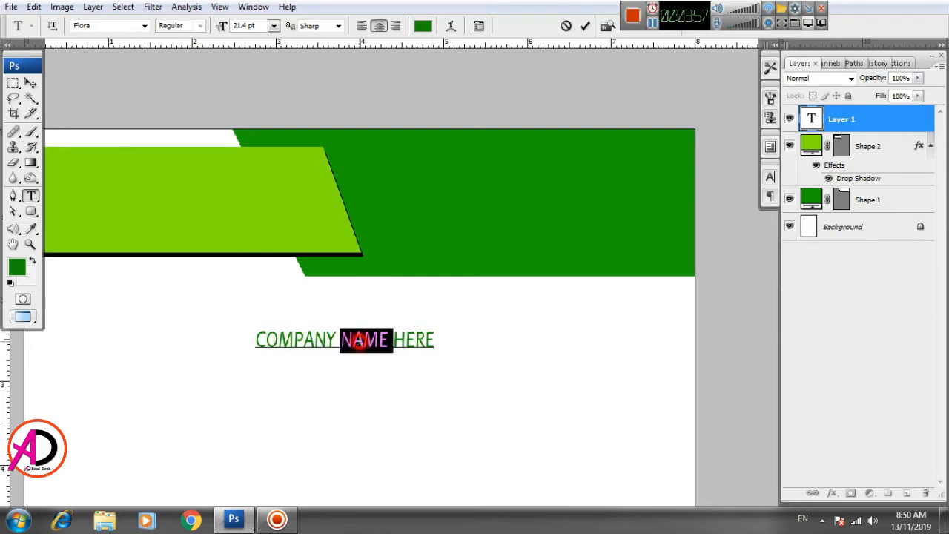
pyautogui.click(110, 24)
pyautogui.press('Down')
pyautogui.press('Down')
pyautogui.press('Down')
pyautogui.press('Down')
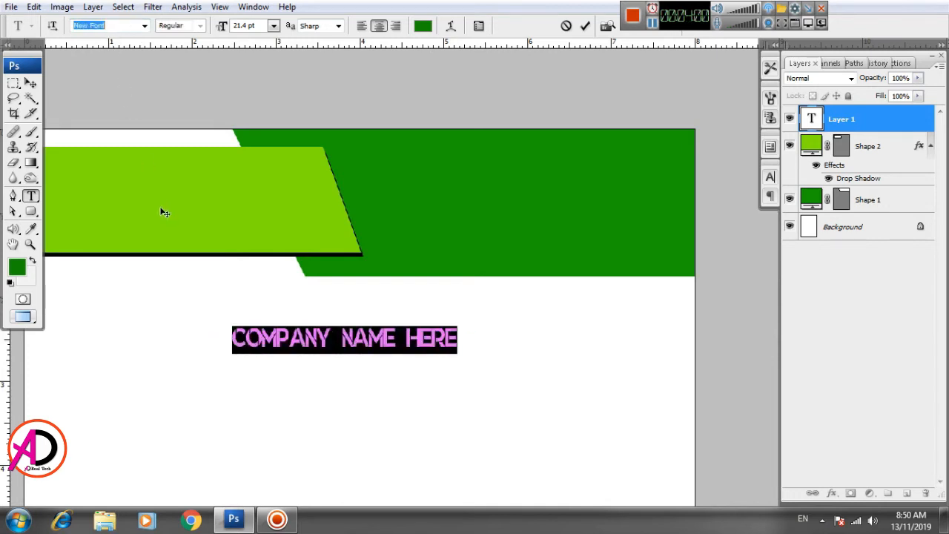
pyautogui.press('Down')
pyautogui.press('Up')
pyautogui.press('Down')
pyautogui.press('Down')
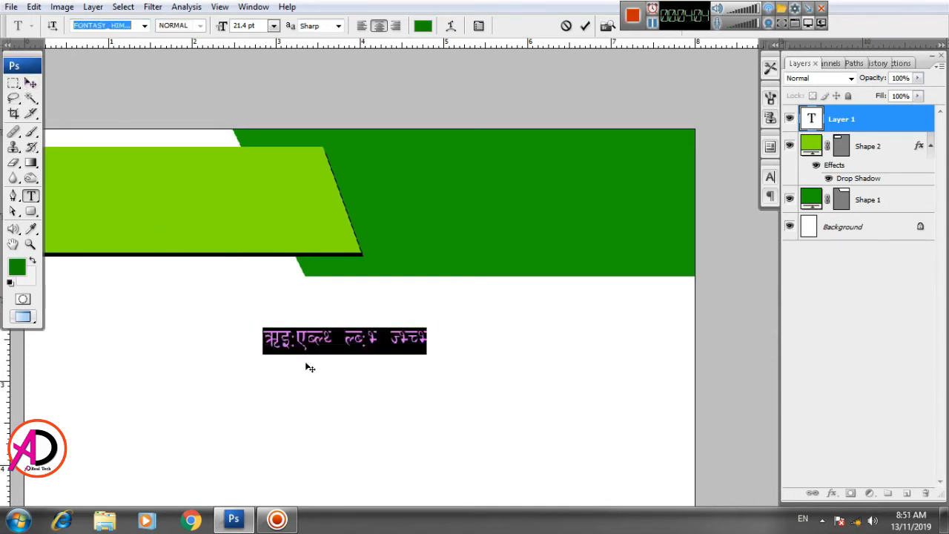
pyautogui.press('Down')
pyautogui.press('Down')
pyautogui.press('Down')
pyautogui.press('Down')
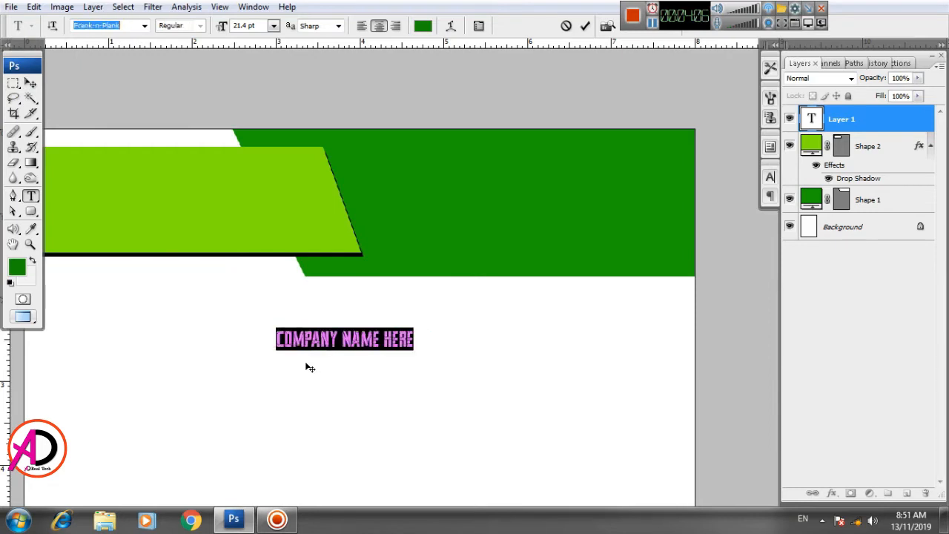
# Step: Set the company name's font style to Frank-n-Plank Expanded and move the text onto the dark green shape
pyautogui.press('Down')
pyautogui.press('Down')
pyautogui.press('Down')
pyautogui.press('Down')
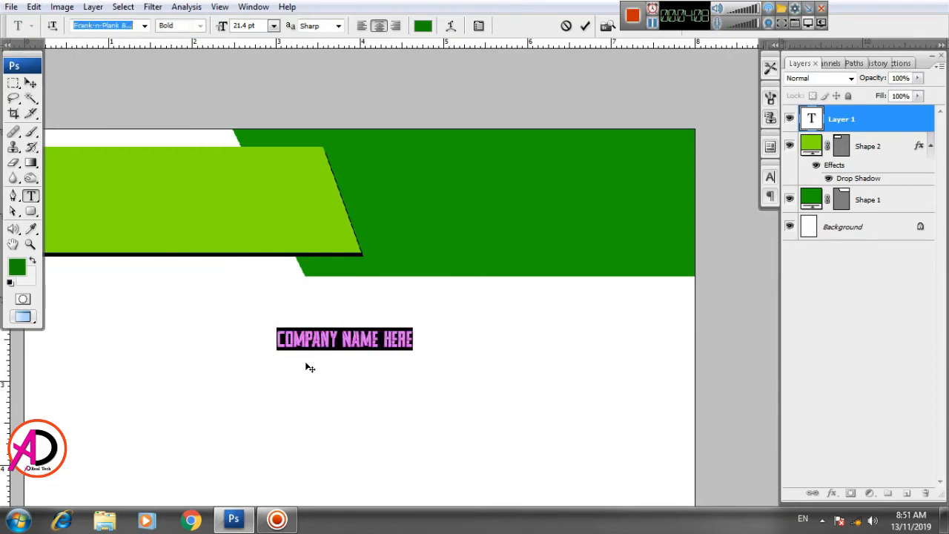
pyautogui.press('Down')
pyautogui.press('Down')
pyautogui.press('Down')
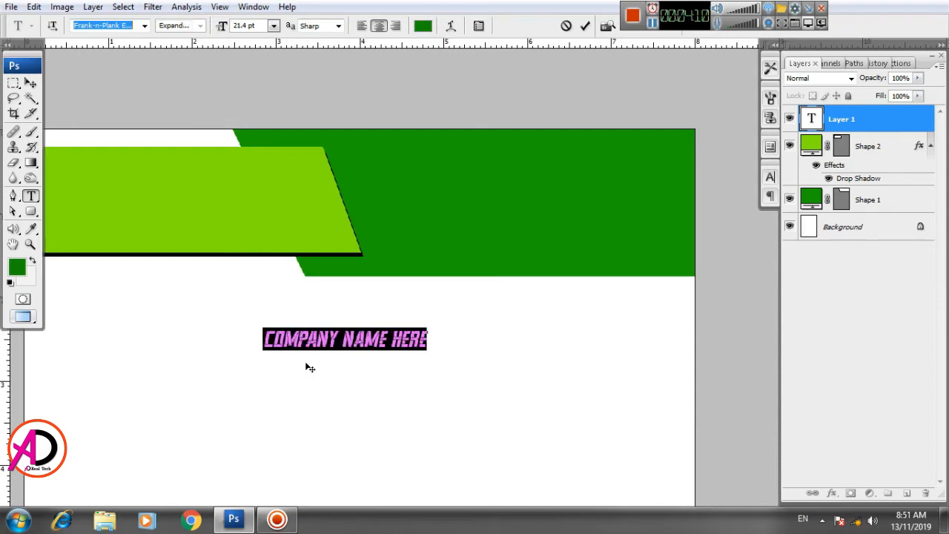
pyautogui.press('Down')
pyautogui.click(30, 83)
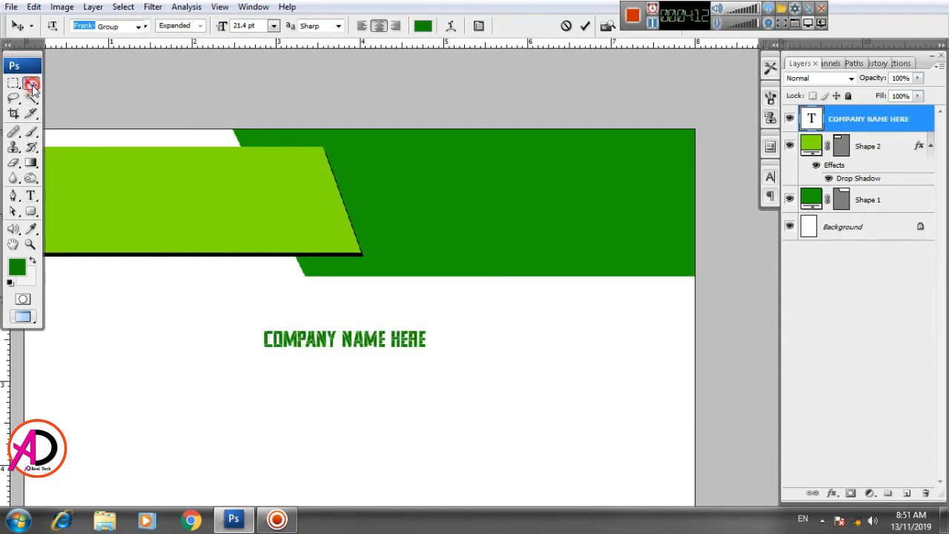
pyautogui.moveTo(351, 343); pyautogui.dragTo(454, 190)
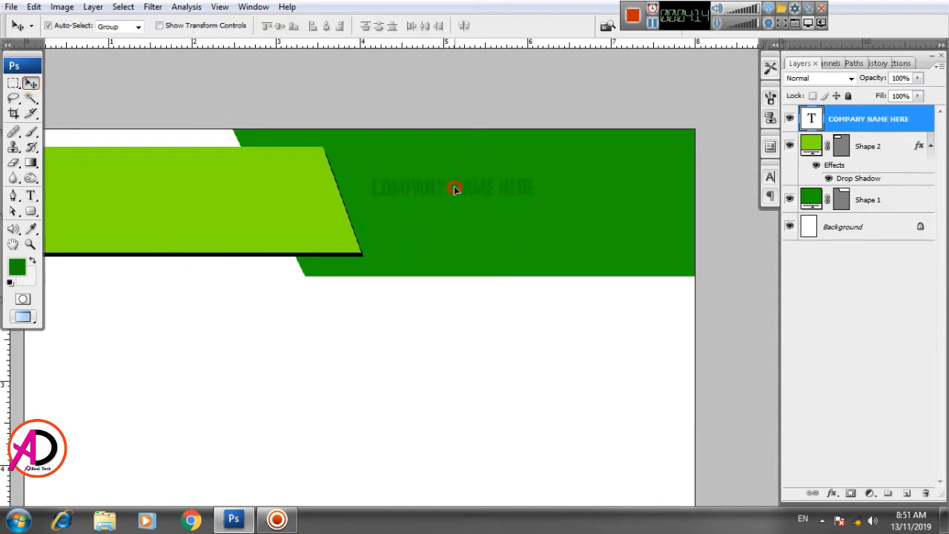
# Step: Set the company name text colour to white (255, 255, 255)
pyautogui.click(771, 178)
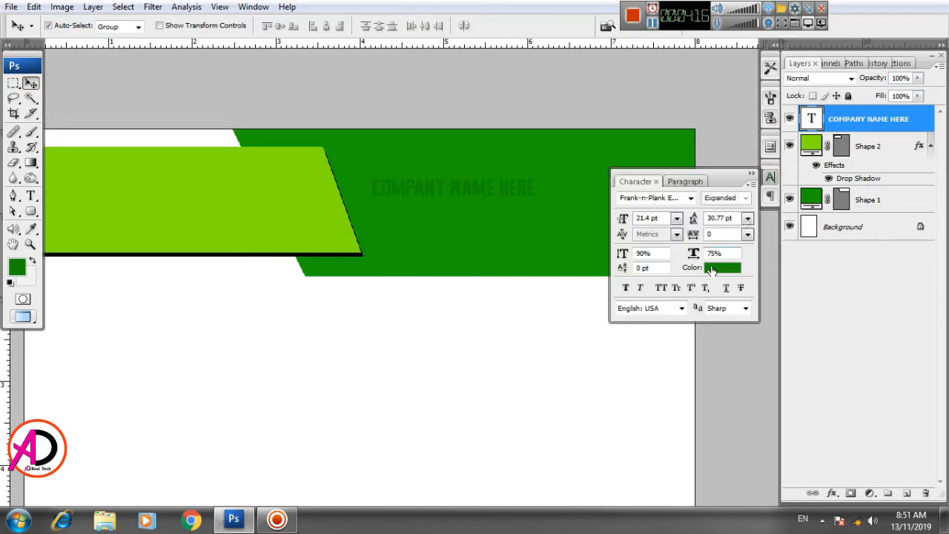
pyautogui.click(720, 268)
pyautogui.click(549, 302)
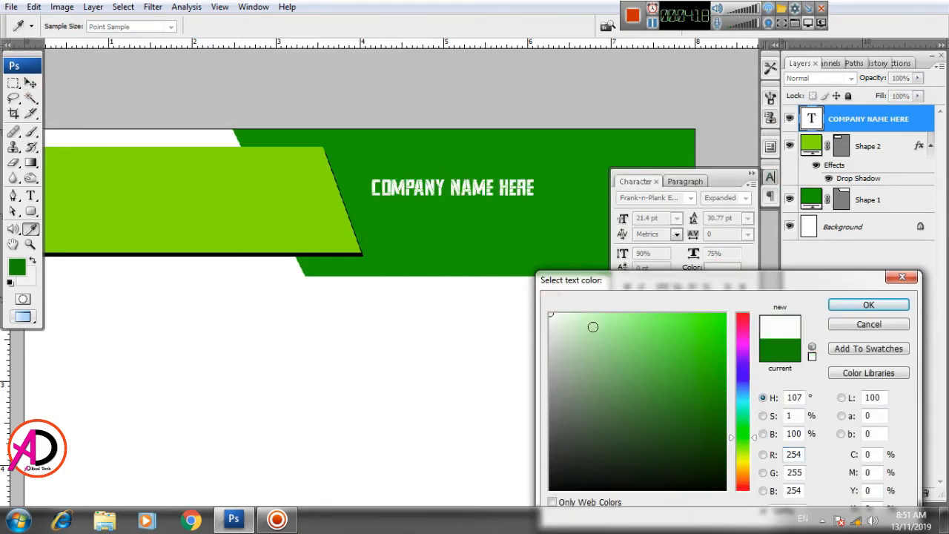
pyautogui.click(743, 465)
pyautogui.click(730, 315)
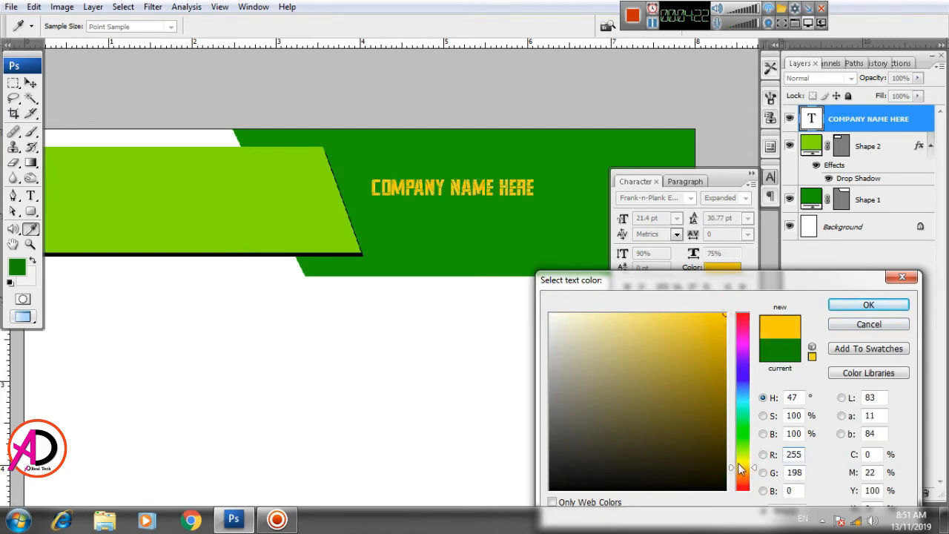
pyautogui.moveTo(741, 470); pyautogui.dragTo(748, 461)
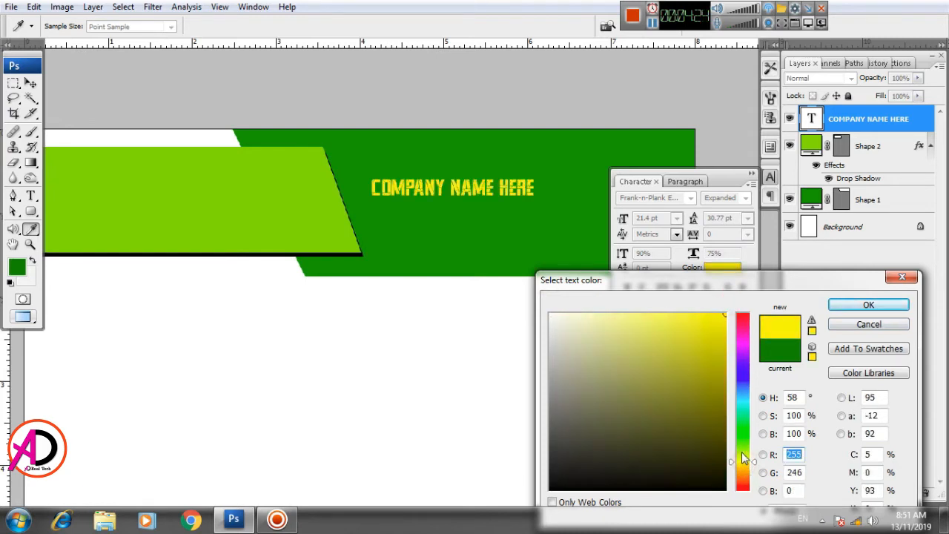
pyautogui.click(509, 293)
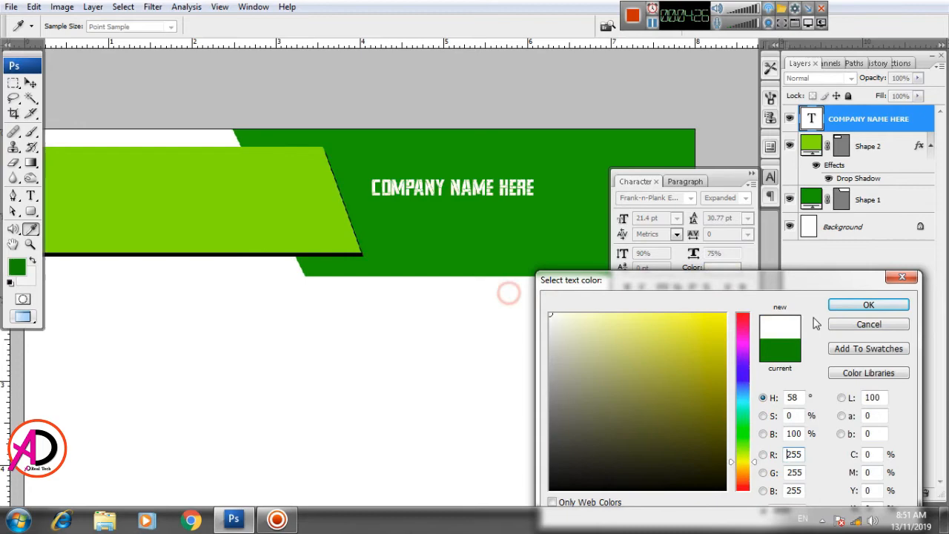
pyautogui.click(853, 304)
# Step: Nudge the company name up and scale it to about 164% with Free Transform
pyautogui.moveTo(383, 271); pyautogui.dragTo(280, 310)
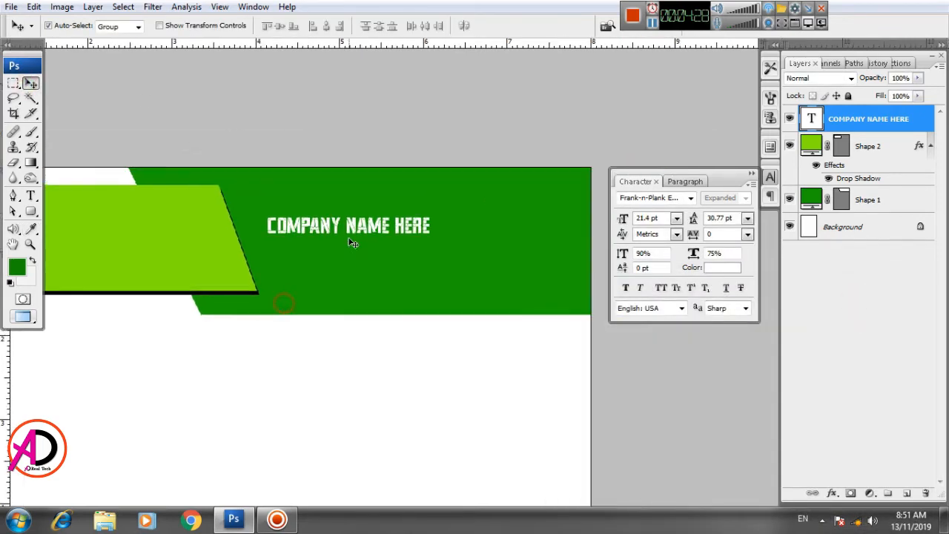
pyautogui.moveTo(353, 231); pyautogui.dragTo(366, 214)
pyautogui.hotkey('ctrl', 't')
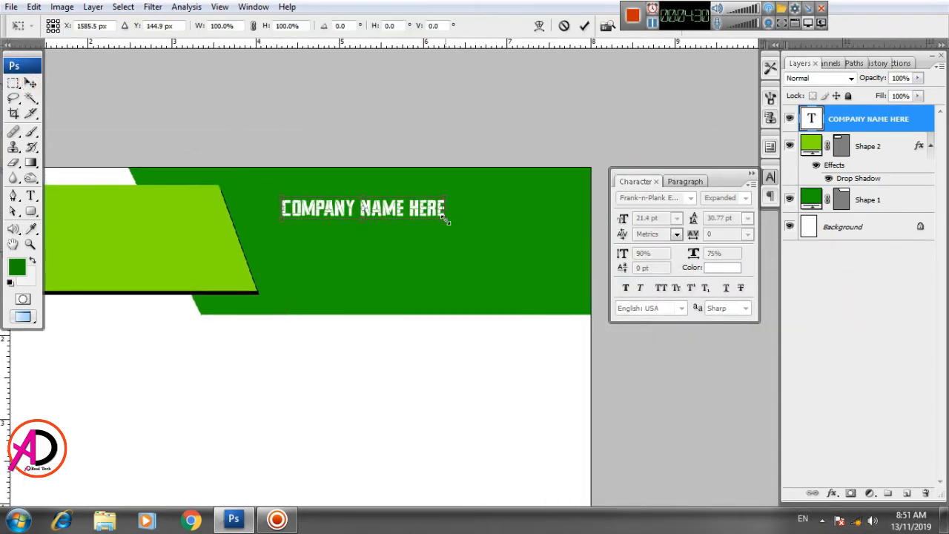
pyautogui.moveTo(477, 224); pyautogui.dragTo(557, 231)
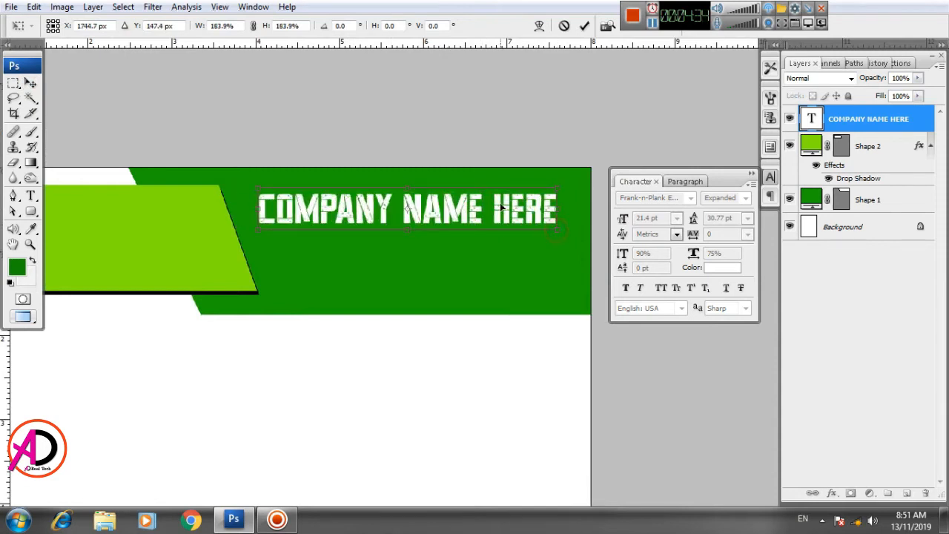
pyautogui.moveTo(501, 208); pyautogui.dragTo(509, 205)
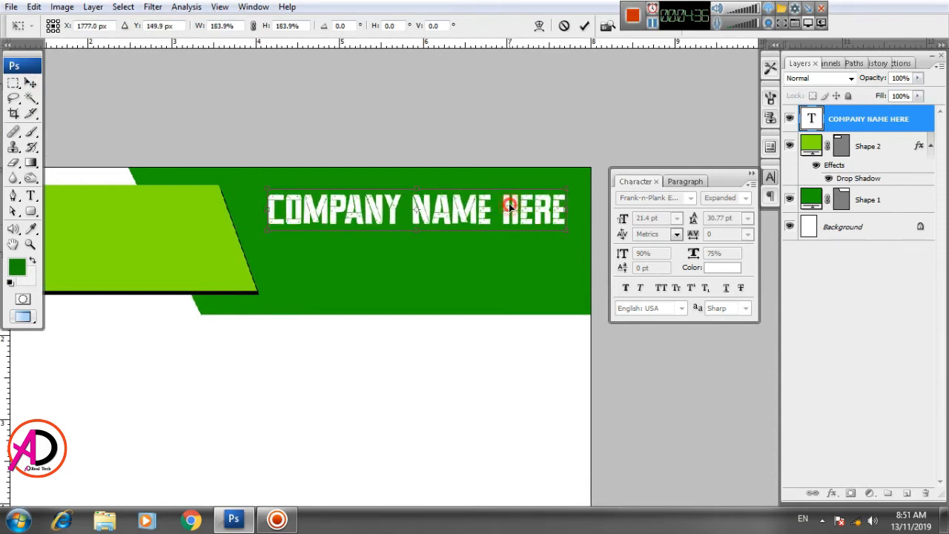
pyautogui.press('Return')
# Step: Add a new text line COMPANY ADDRESS HERE and position it just below the company name
pyautogui.moveTo(490, 301); pyautogui.dragTo(495, 278)
pyautogui.scroll(-5, 494, 279)
pyautogui.scroll(2, 482, 331)
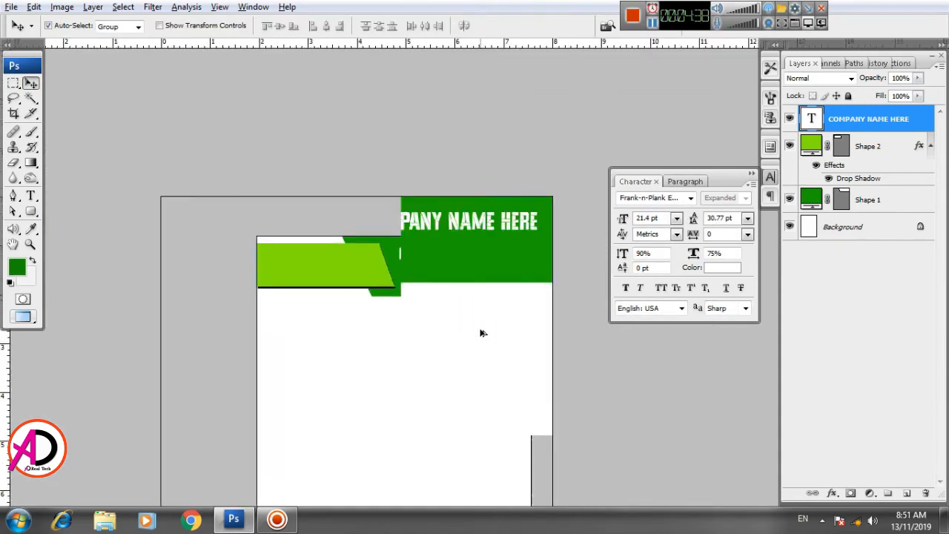
pyautogui.scroll(5, 482, 332)
pyautogui.moveTo(482, 340); pyautogui.dragTo(513, 363)
pyautogui.scroll(2, 481, 350)
pyautogui.moveTo(509, 321); pyautogui.dragTo(445, 315)
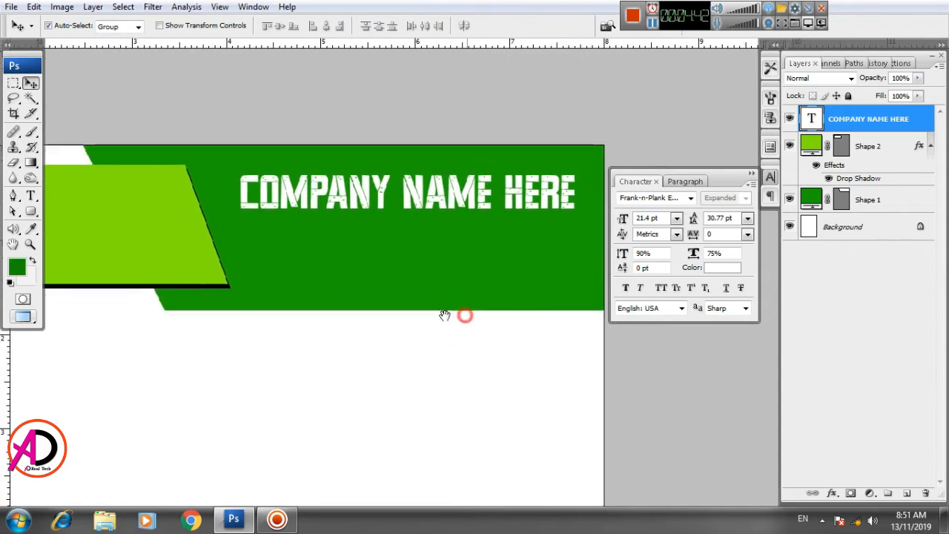
pyautogui.click(29, 196)
pyautogui.click(265, 370)
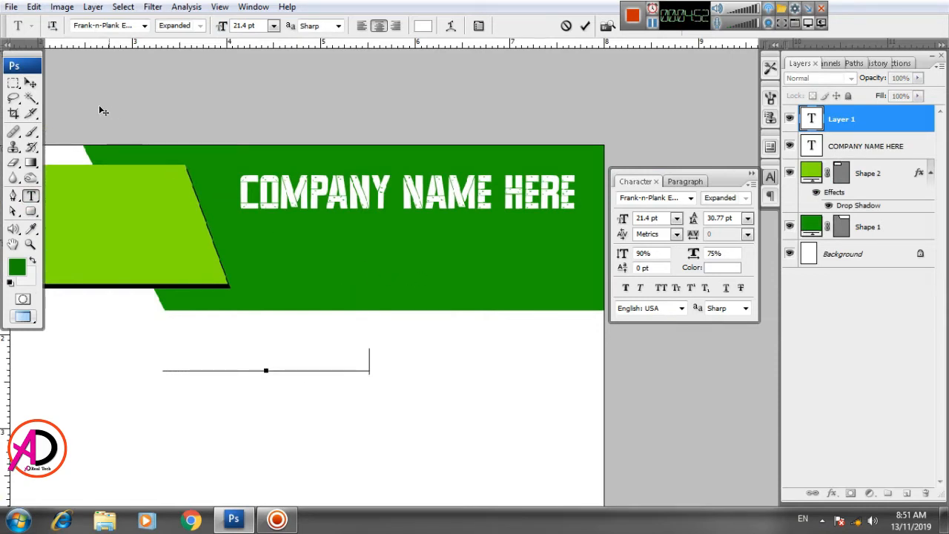
pyautogui.click(30, 83)
pyautogui.moveTo(299, 331); pyautogui.dragTo(408, 230)
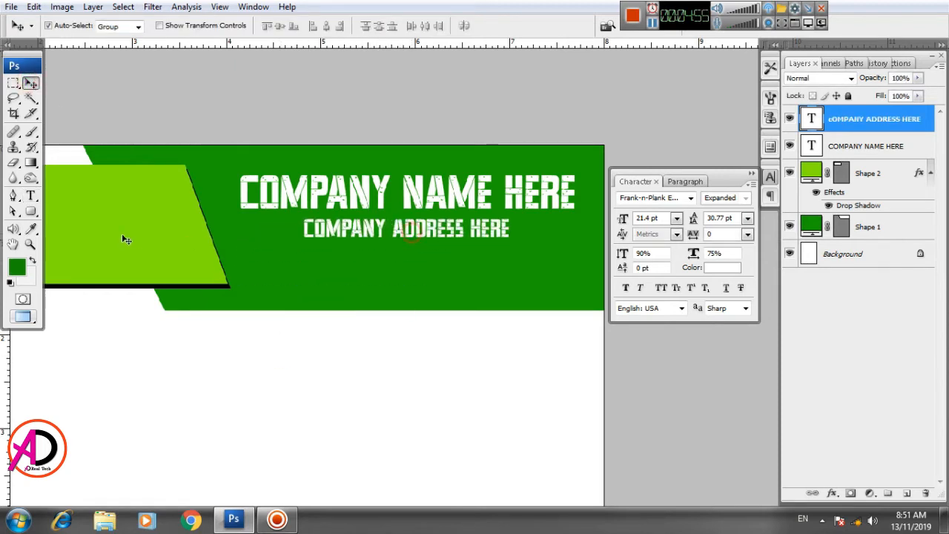
# Step: Select the address text and browse fonts, setting it to Franklin Gothic Demi Regular
pyautogui.click(30, 196)
pyautogui.tripleClick(370, 229)
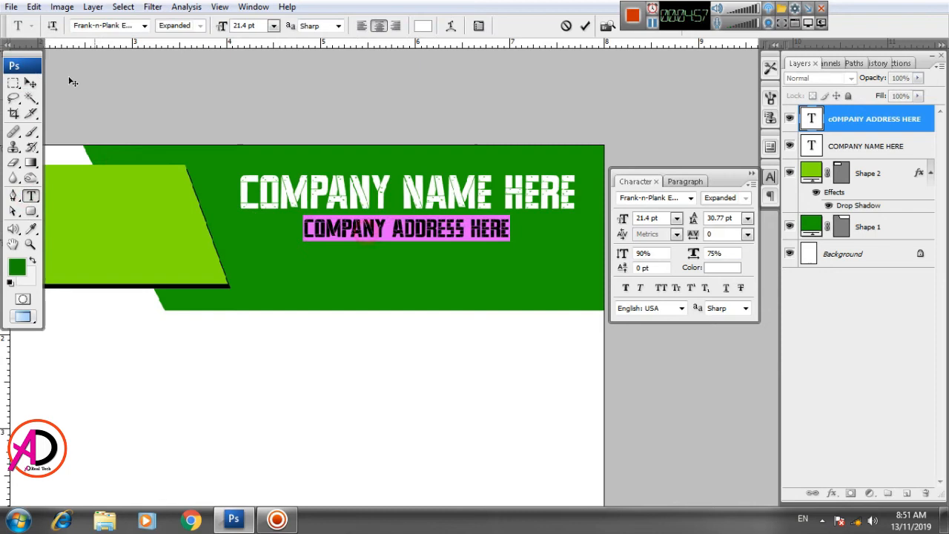
pyautogui.click(129, 26)
pyautogui.press('Down')
pyautogui.press('Down')
pyautogui.press('Down')
pyautogui.press('Down')
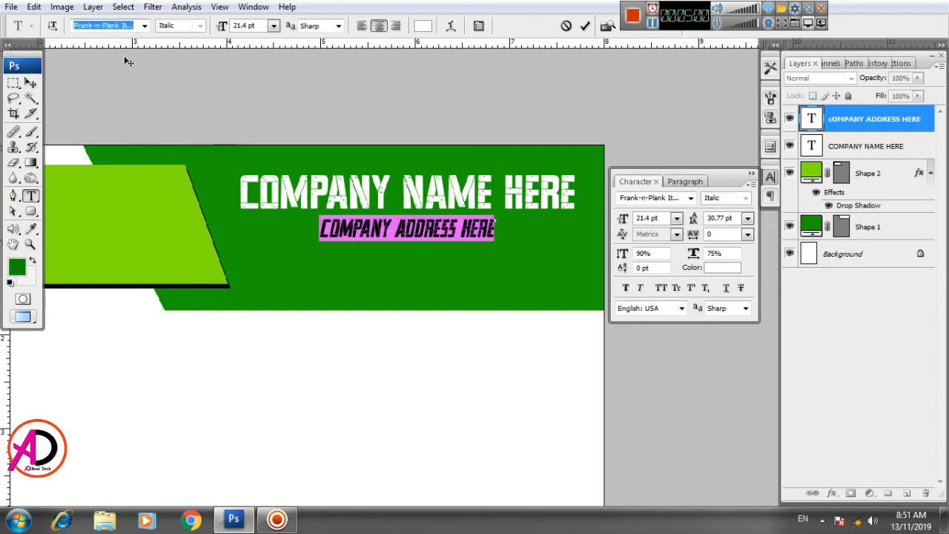
pyautogui.press('Down')
pyautogui.press('Down')
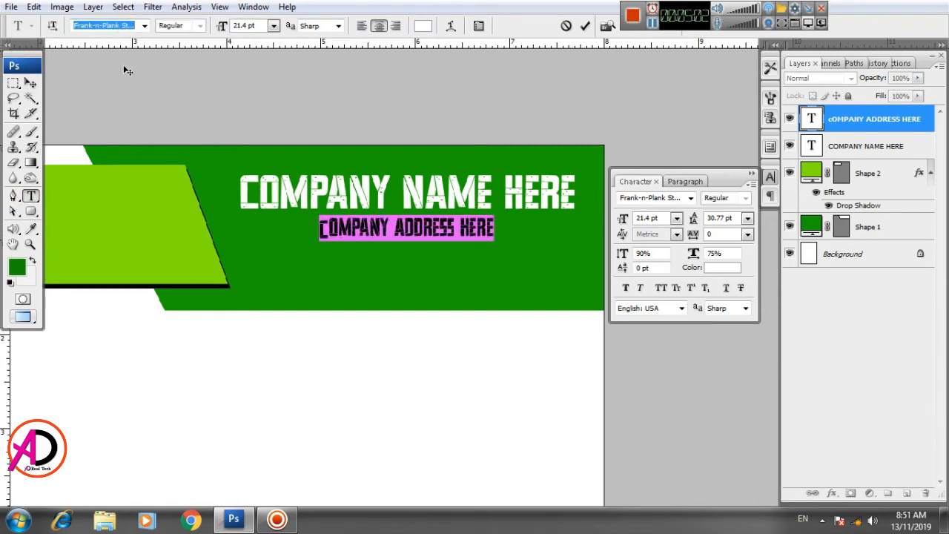
pyautogui.press('Down')
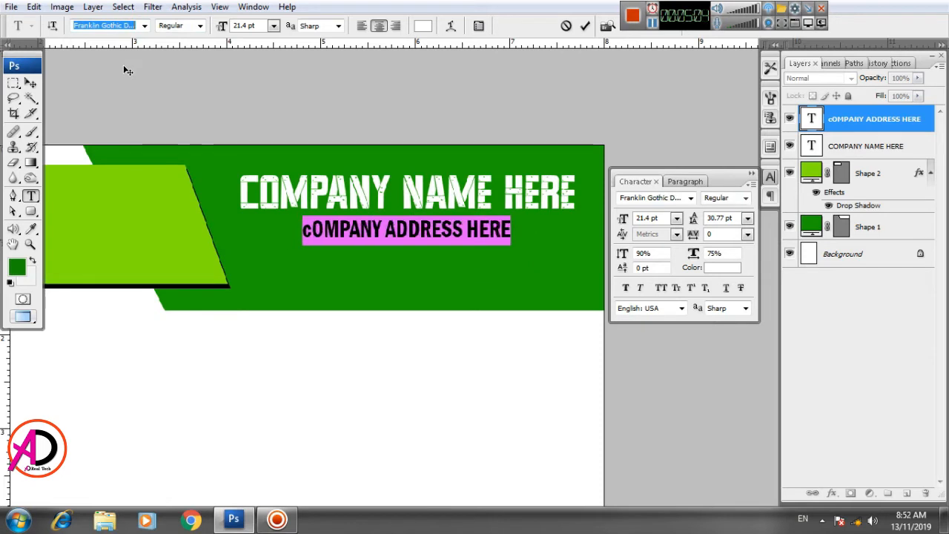
pyautogui.press('Down')
pyautogui.press('Down')
pyautogui.press('Down')
pyautogui.click(31, 83)
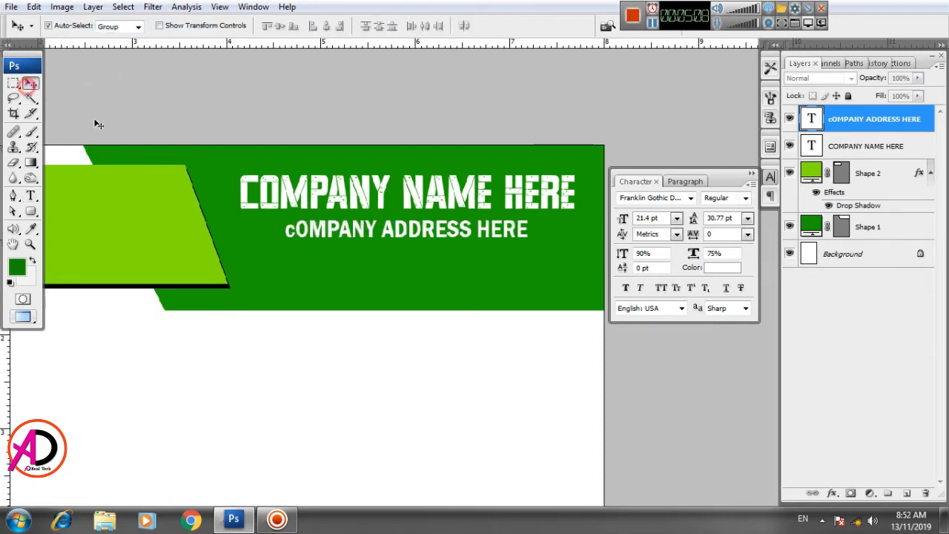
# Step: Retype the address text as COMPANY ADDRESS HERE in capitals
pyautogui.click(31, 195)
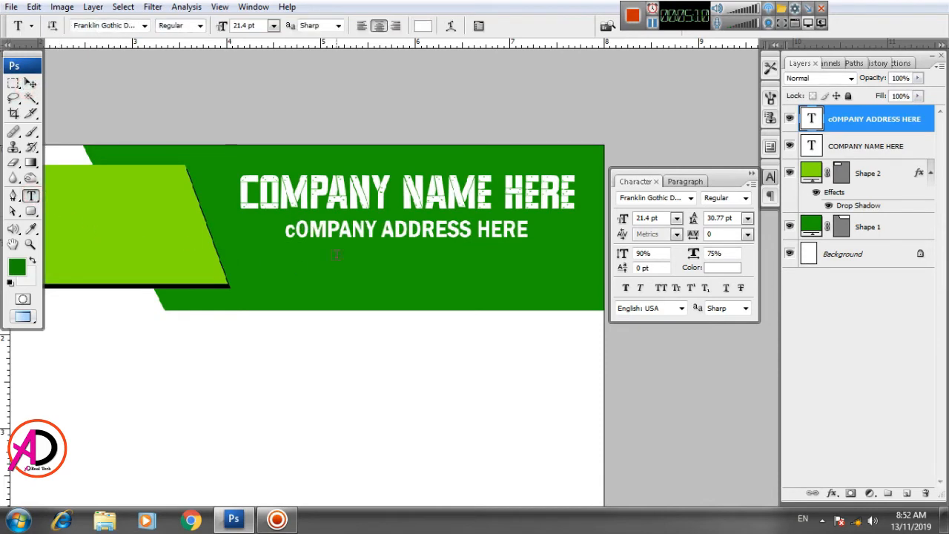
pyautogui.tripleClick(355, 230)
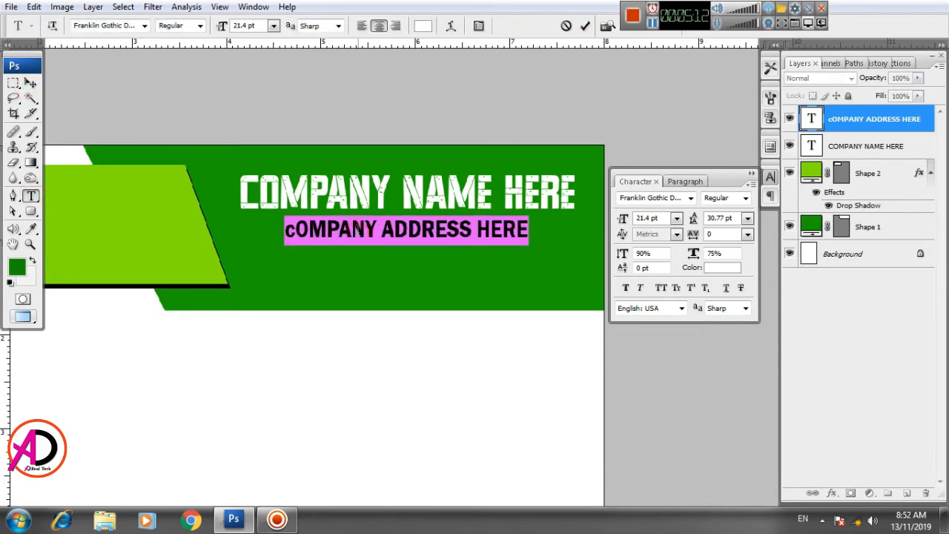
pyautogui.write('Company A')
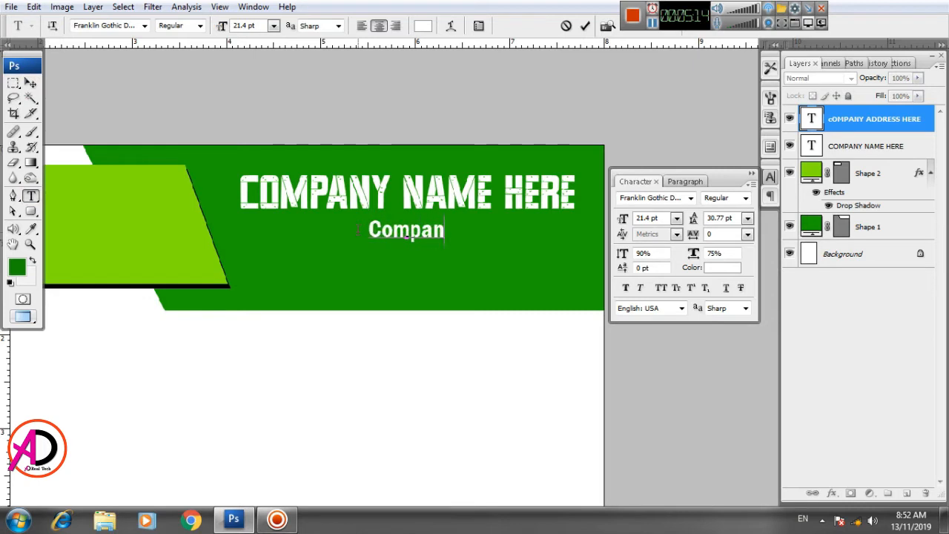
pyautogui.press('BackSpace')
pyautogui.press('BackSpace')
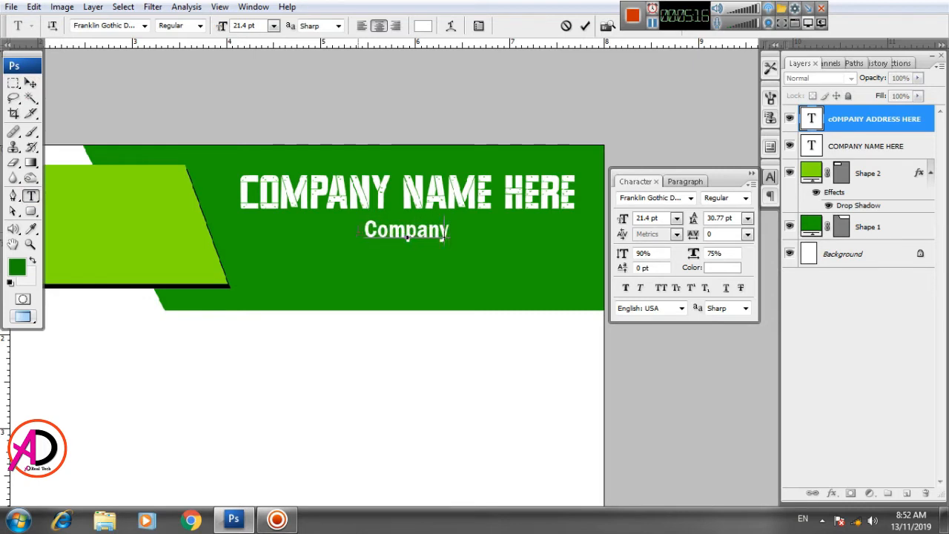
pyautogui.press('BackSpace')
pyautogui.press('BackSpace')
pyautogui.press('BackSpace')
pyautogui.press('BackSpace')
pyautogui.press('BackSpace')
pyautogui.press('BackSpace')
pyautogui.press('BackSpace')
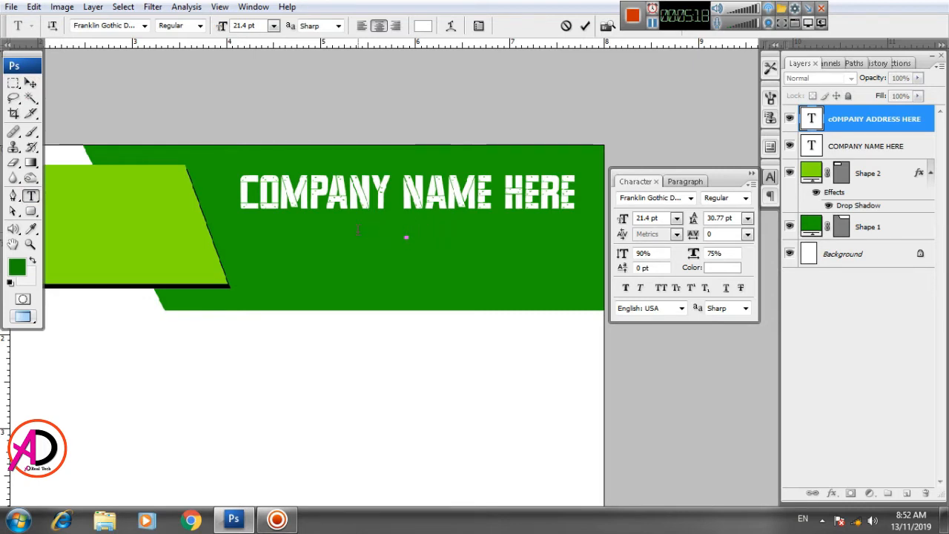
pyautogui.write('COMPANY A')
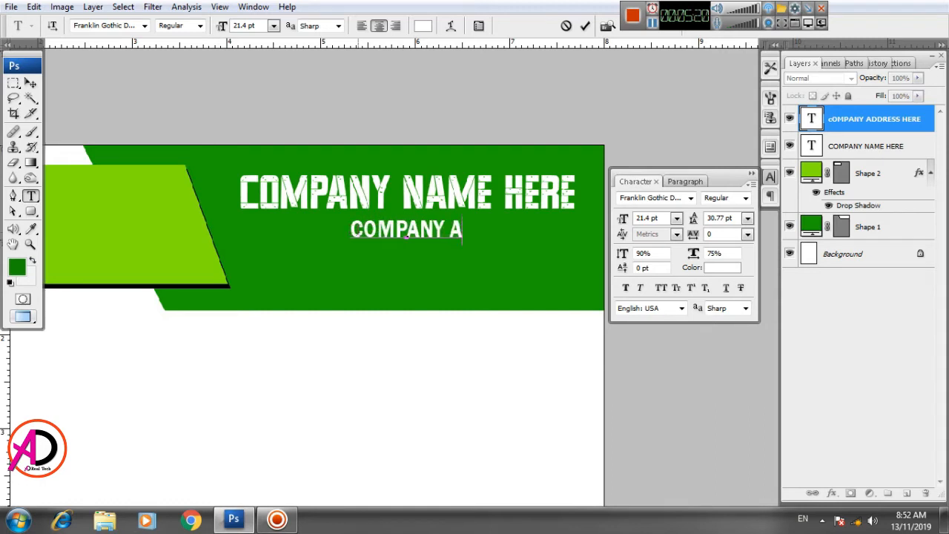
pyautogui.write('DDRES')
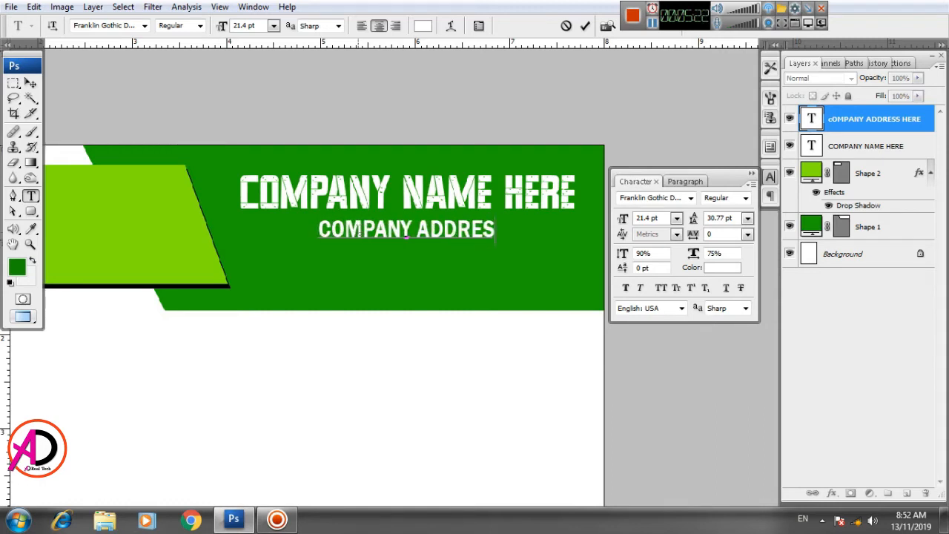
pyautogui.write('S HERE')
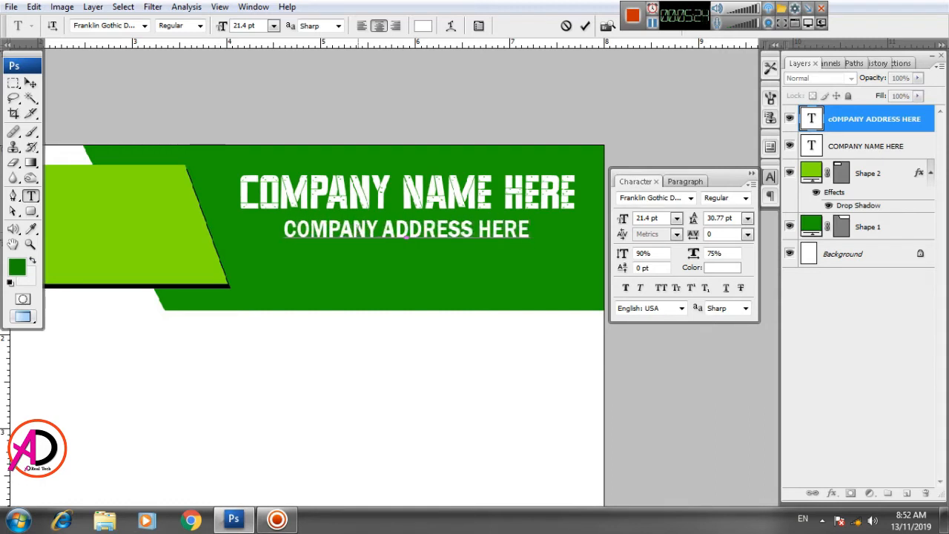
pyautogui.hotkey('ctrl', 'Return')
# Step: Nudge the address text up and left to align it under the company name
pyautogui.press('v')
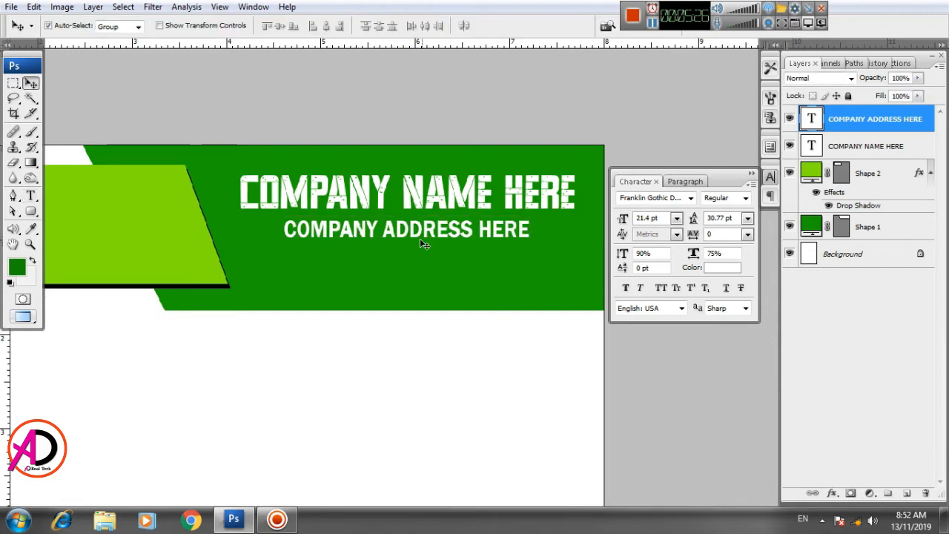
pyautogui.press('Up')
pyautogui.press('Up')
pyautogui.press('Up')
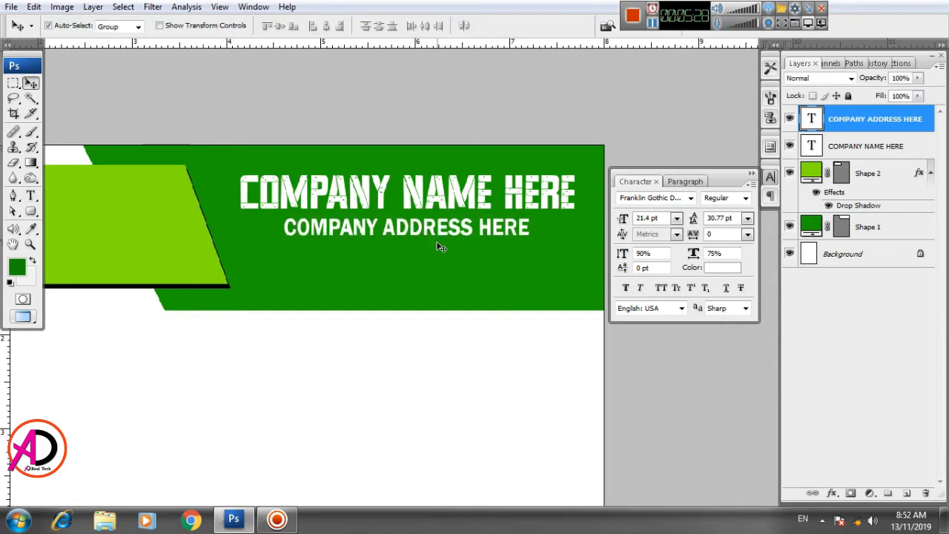
pyautogui.press('Left')
pyautogui.press('Left')
pyautogui.press('Left')
pyautogui.press('Left')
pyautogui.press('Left')
pyautogui.press('Left')
pyautogui.press('Left')
pyautogui.press('Left')
pyautogui.press('Left')
pyautogui.press('Left')
pyautogui.press('Left')
pyautogui.press('Left')
pyautogui.press('Left')
pyautogui.press('Left')
pyautogui.press('Left')
pyautogui.press('Left')
pyautogui.press('Left')
pyautogui.press('Left')
pyautogui.press('Left')
pyautogui.press('Left')
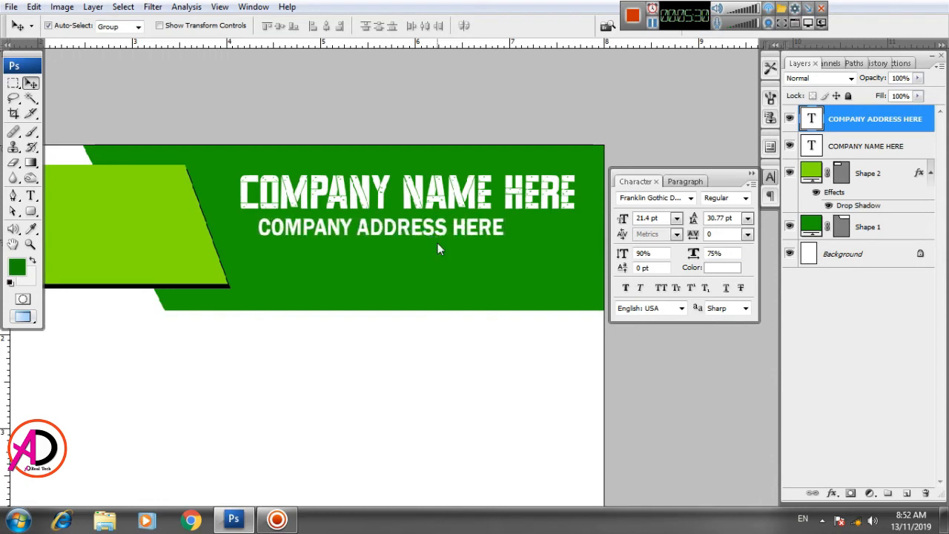
pyautogui.press('Left')
pyautogui.press('Left')
pyautogui.press('Left')
pyautogui.press('Left')
pyautogui.press('Left')
pyautogui.press('Left')
pyautogui.press('Left')
pyautogui.press('Left')
pyautogui.press('Left')
pyautogui.press('Left')
pyautogui.press('Left')
pyautogui.press('Left')
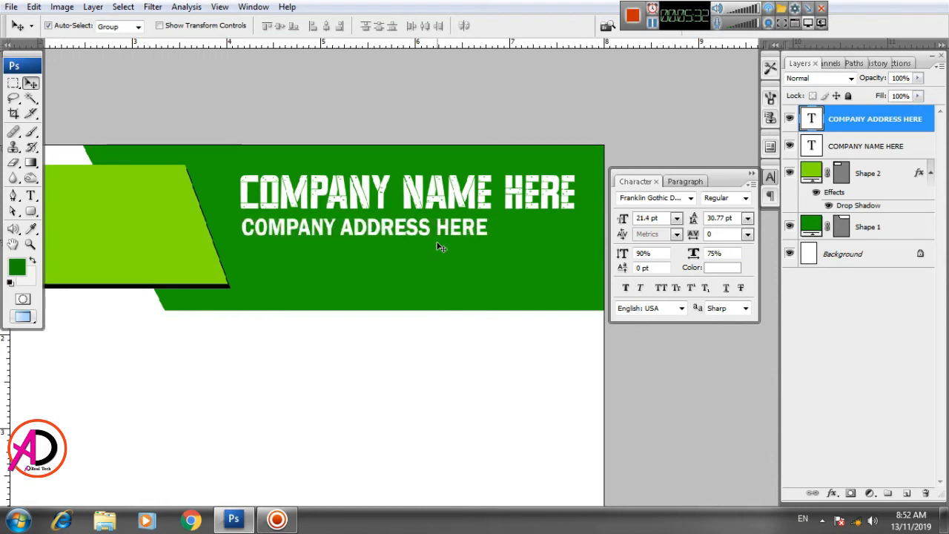
pyautogui.moveTo(346, 372); pyautogui.dragTo(360, 352)
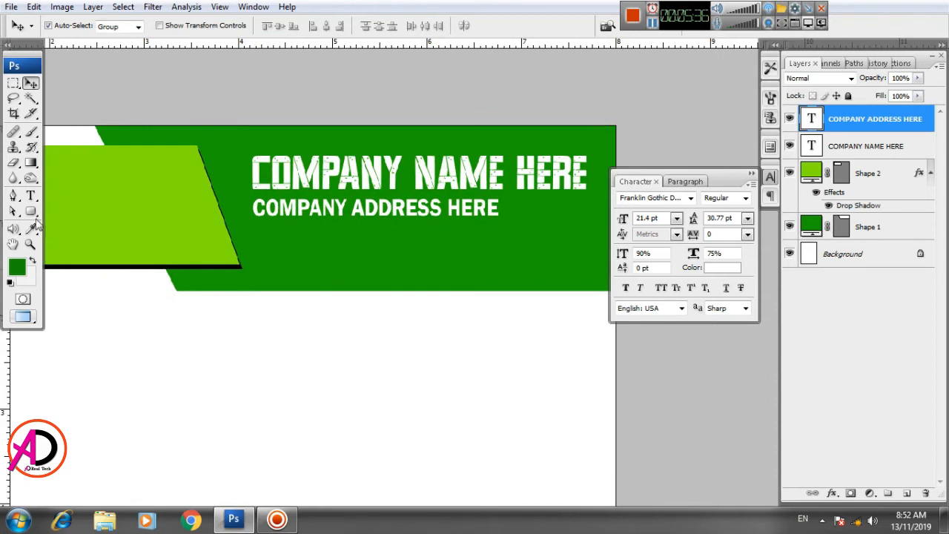
# Step: Add a text line Phone No. 123456789 here and move it just below the company address
pyautogui.click(30, 195)
pyautogui.click(291, 256)
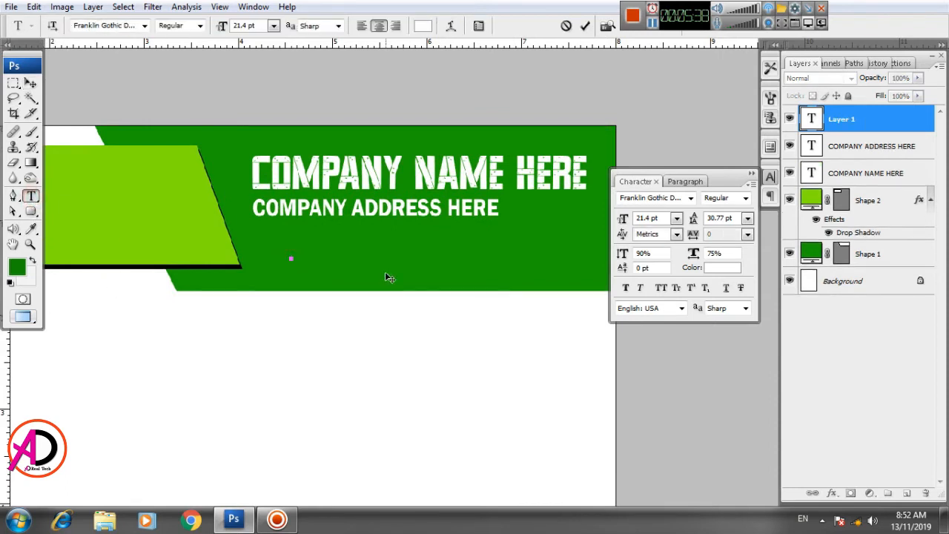
pyautogui.write('pHON')
pyautogui.press('BackSpace')
pyautogui.press('BackSpace')
pyautogui.press('BackSpace')
pyautogui.press('BackSpace')
pyautogui.write('Phone ')
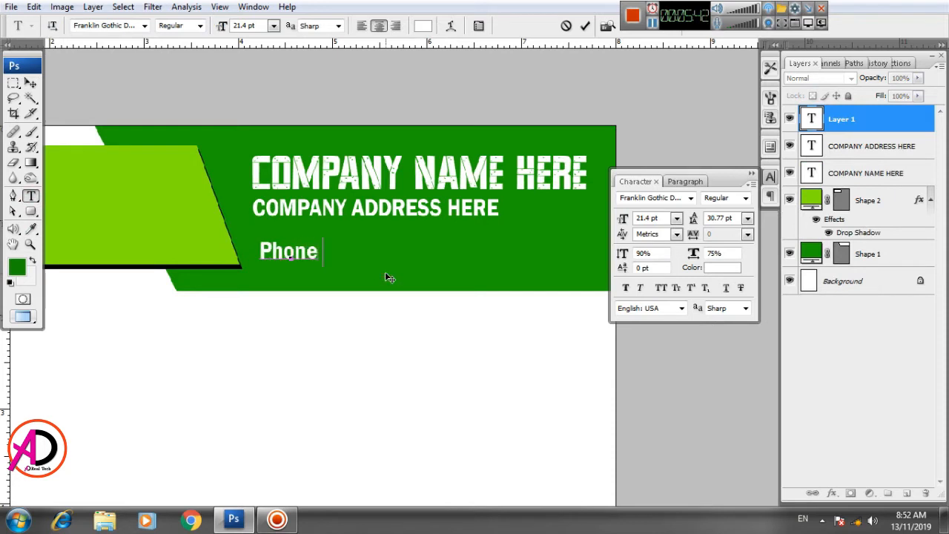
pyautogui.write('No.')
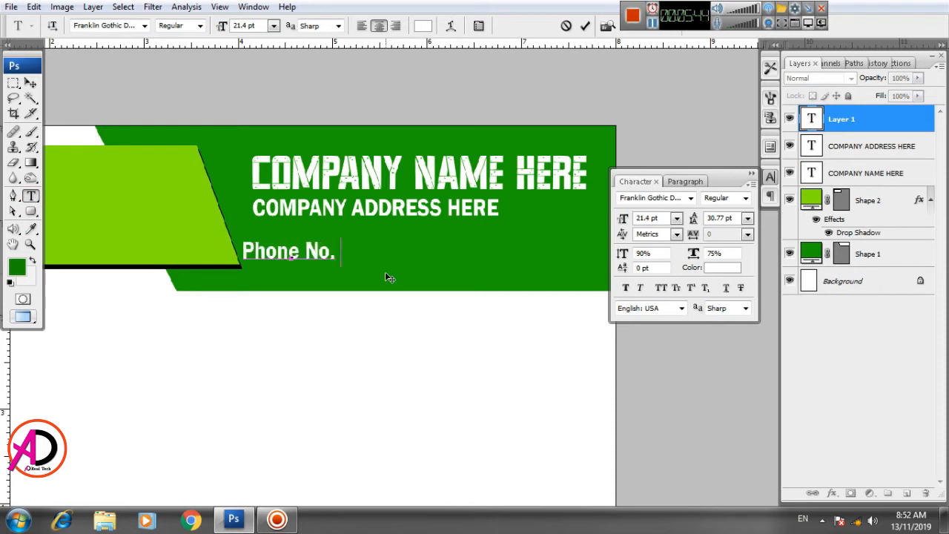
pyautogui.write(' 1234')
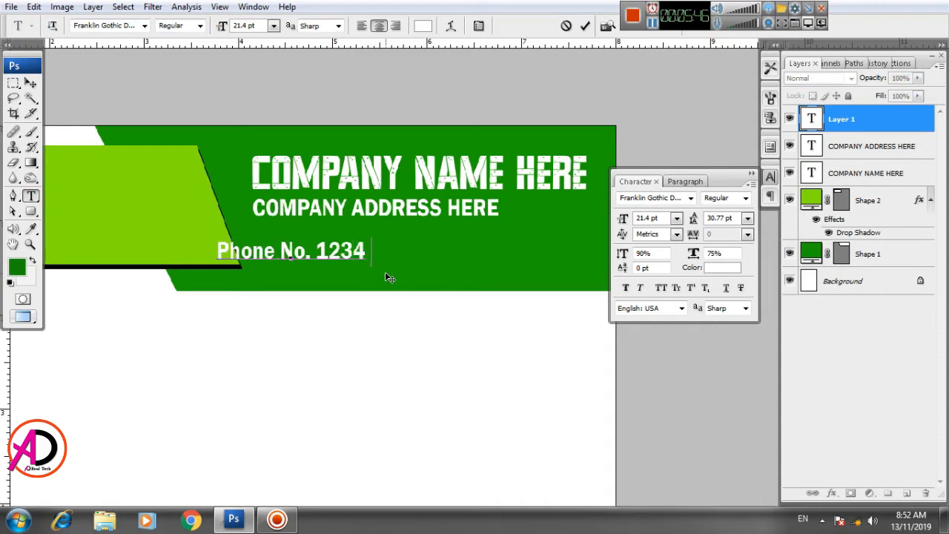
pyautogui.write('56789 ')
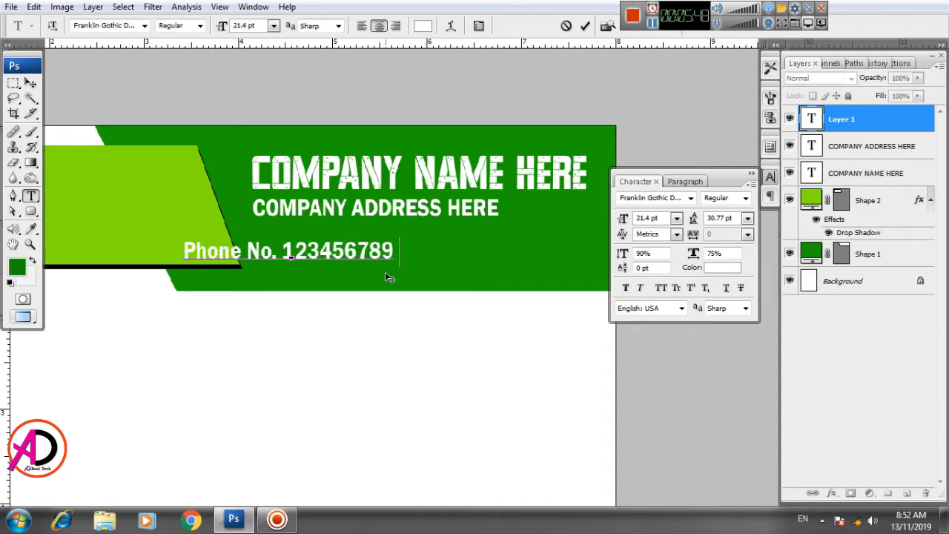
pyautogui.write('here')
pyautogui.hotkey('ctrl', 'Return')
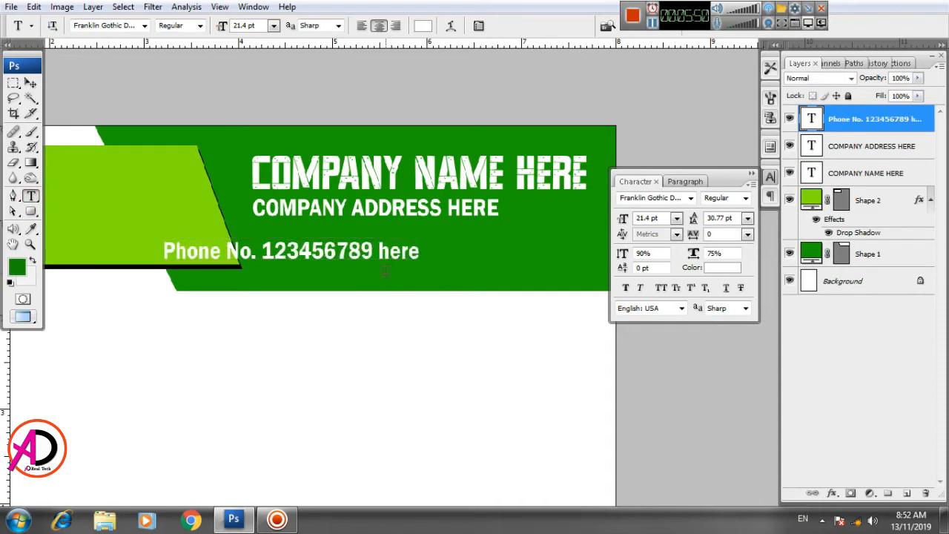
pyautogui.moveTo(318, 254); pyautogui.dragTo(408, 235)
# Step: Select the phone text and browse through fonts, settling on Giger
pyautogui.click(30, 195)
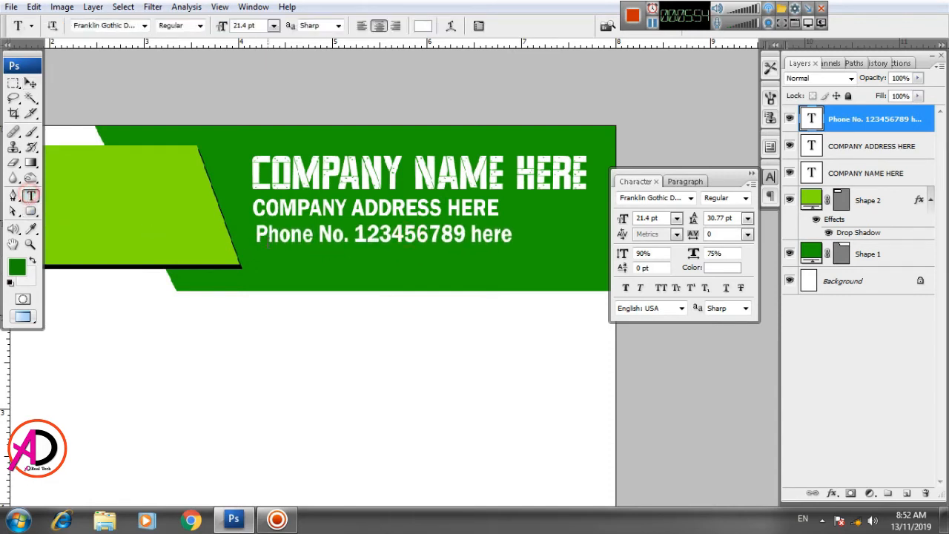
pyautogui.tripleClick(314, 235)
pyautogui.click(117, 26)
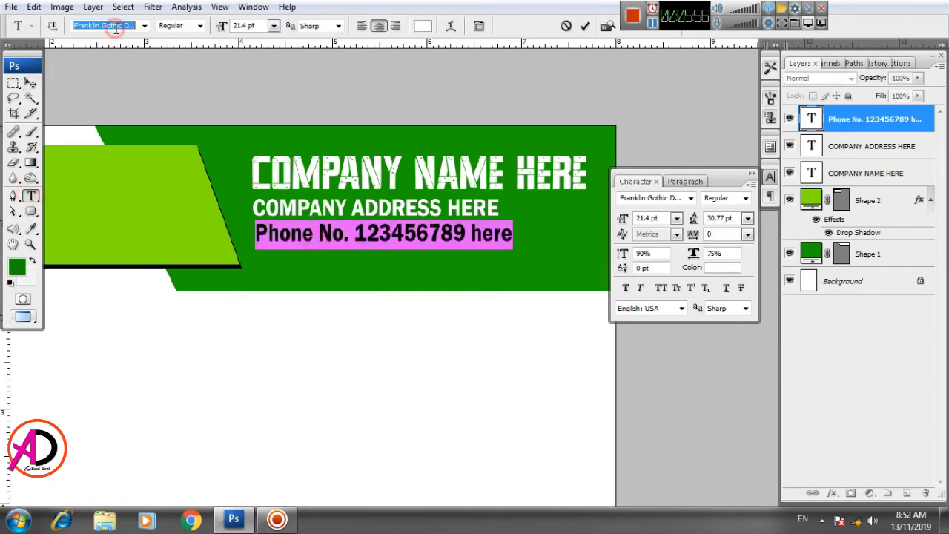
pyautogui.press('Down')
pyautogui.press('Down')
pyautogui.press('Down')
pyautogui.press('Down')
pyautogui.press('Down')
pyautogui.press('Down')
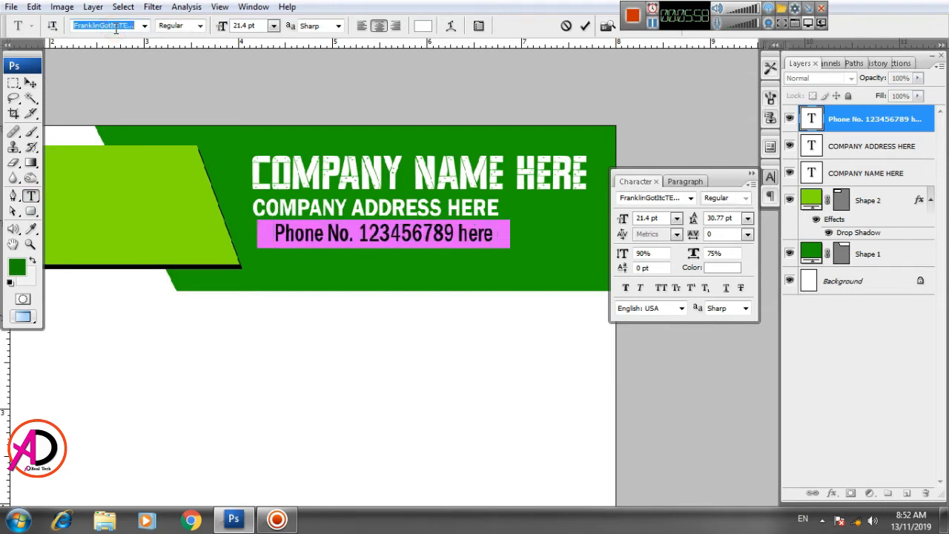
pyautogui.press('Down')
pyautogui.press('Down')
pyautogui.press('Down')
pyautogui.press('Down')
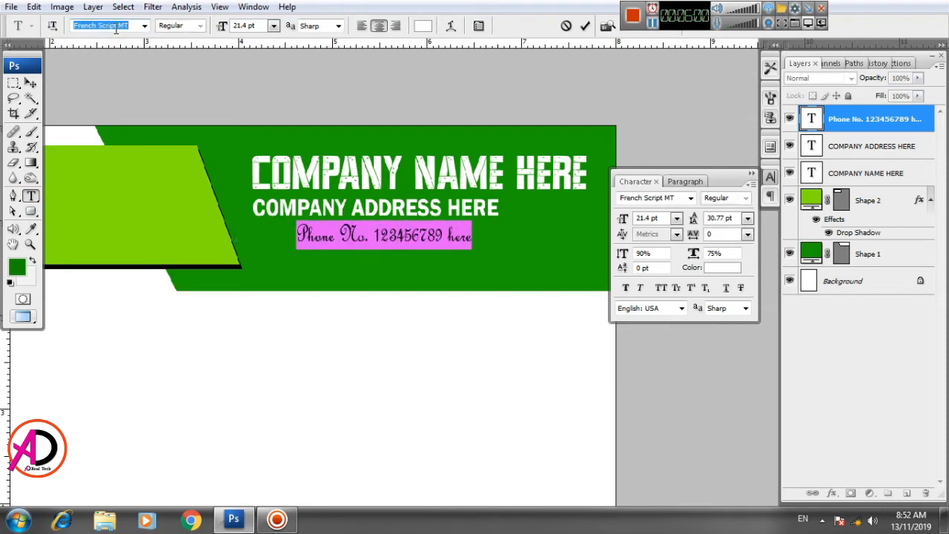
pyautogui.press('Down')
pyautogui.press('Down')
pyautogui.press('Down')
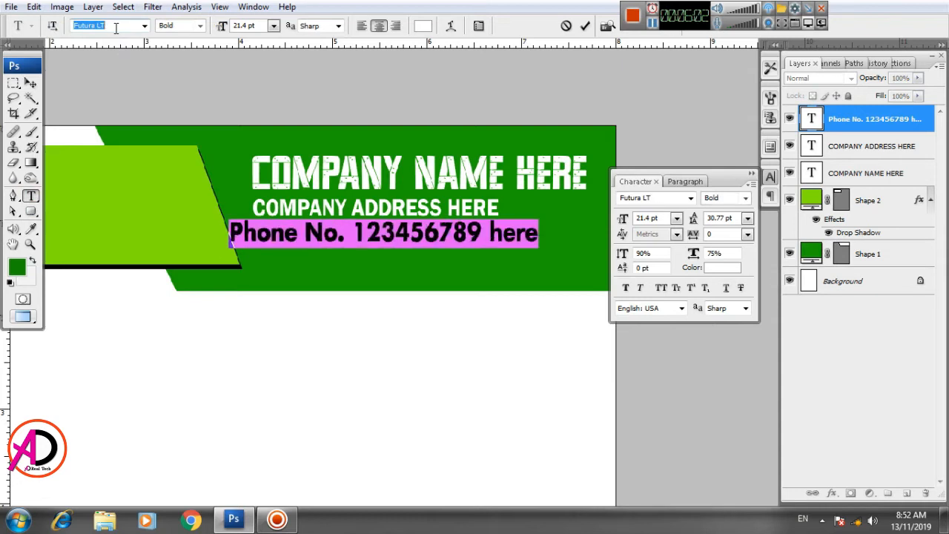
pyautogui.press('Down')
pyautogui.press('Down')
pyautogui.press('Down')
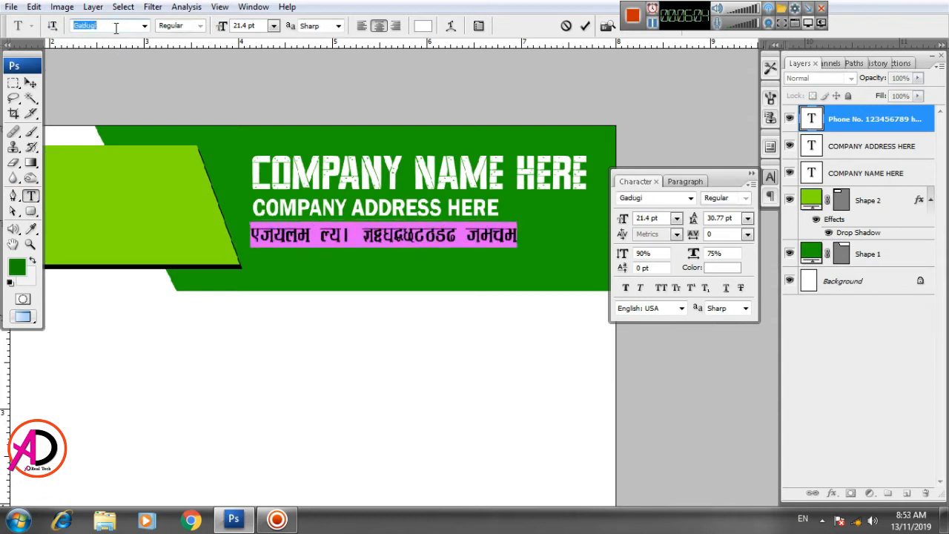
pyautogui.press('Down')
pyautogui.press('Down')
pyautogui.press('Down')
pyautogui.press('Down')
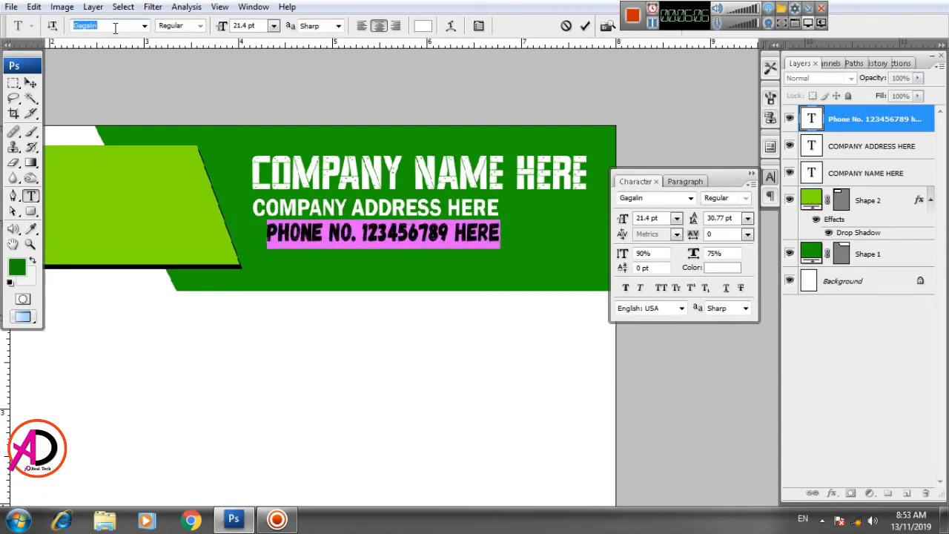
pyautogui.press('Down')
pyautogui.press('Down')
pyautogui.press('Down')
pyautogui.press('Down')
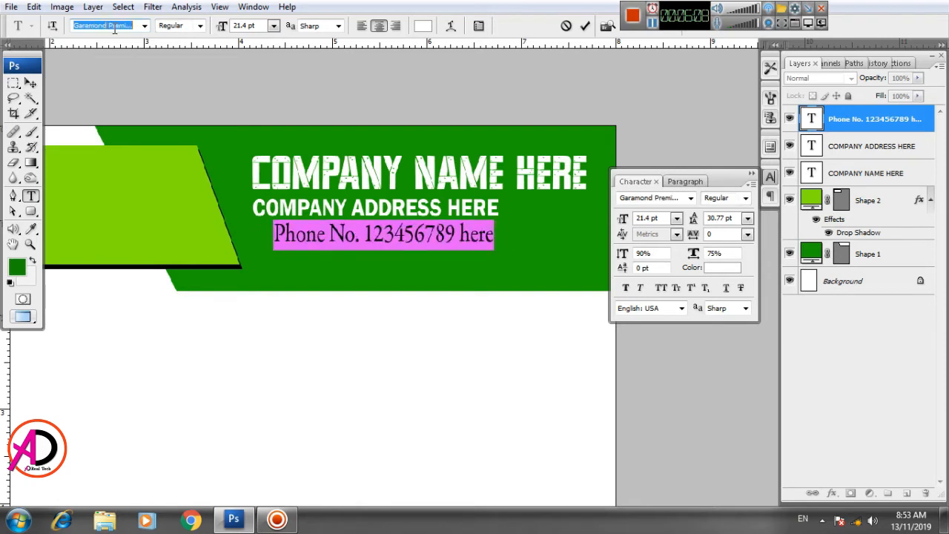
pyautogui.press('Down')
pyautogui.press('Down')
pyautogui.press('Down')
pyautogui.press('Down')
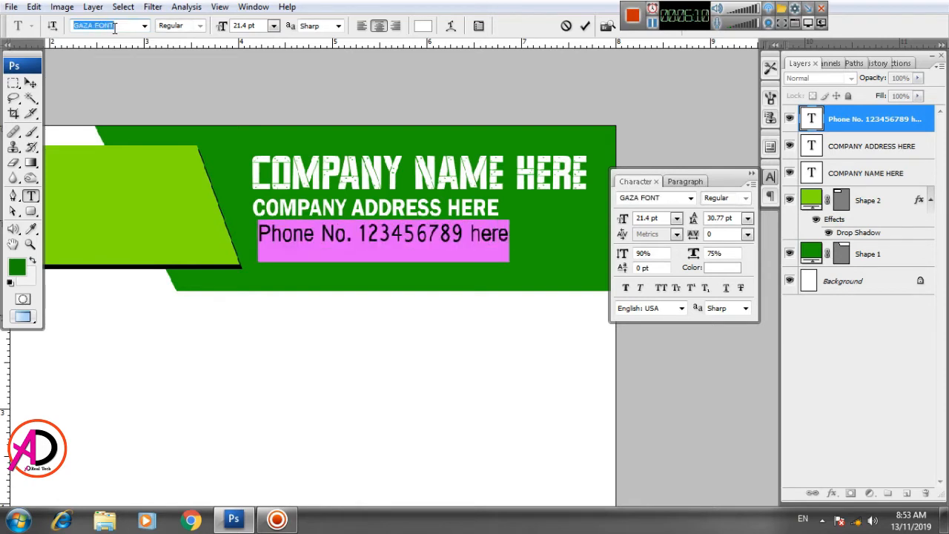
pyautogui.press('Down')
pyautogui.press('Up')
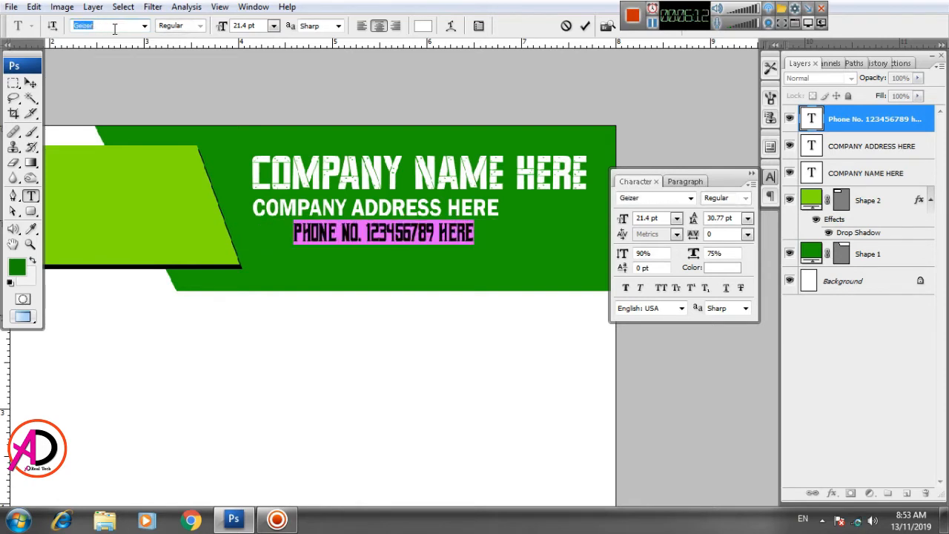
pyautogui.press('Down')
pyautogui.press('Down')
pyautogui.press('Down')
pyautogui.press('Down')
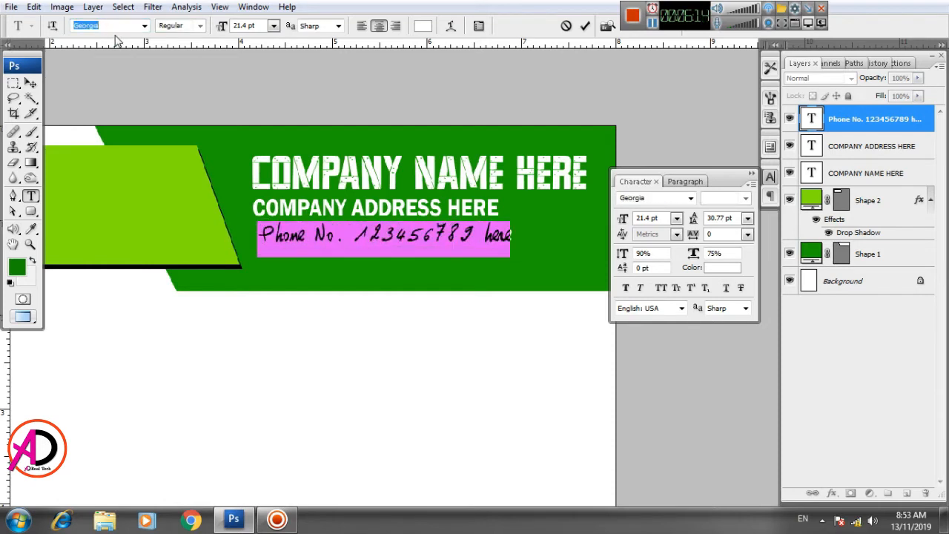
pyautogui.press('Down')
pyautogui.press('Down')
pyautogui.press('Down')
pyautogui.press('Down')
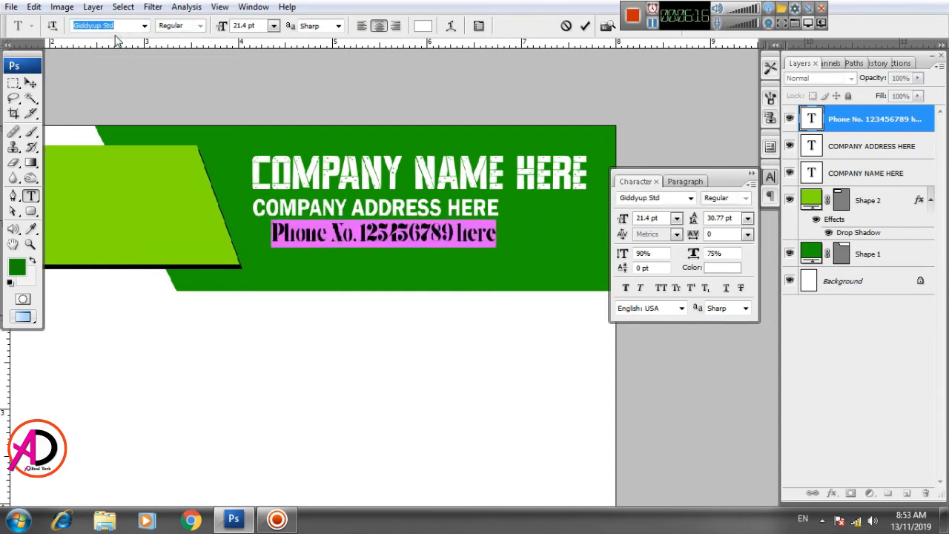
pyautogui.press('Down')
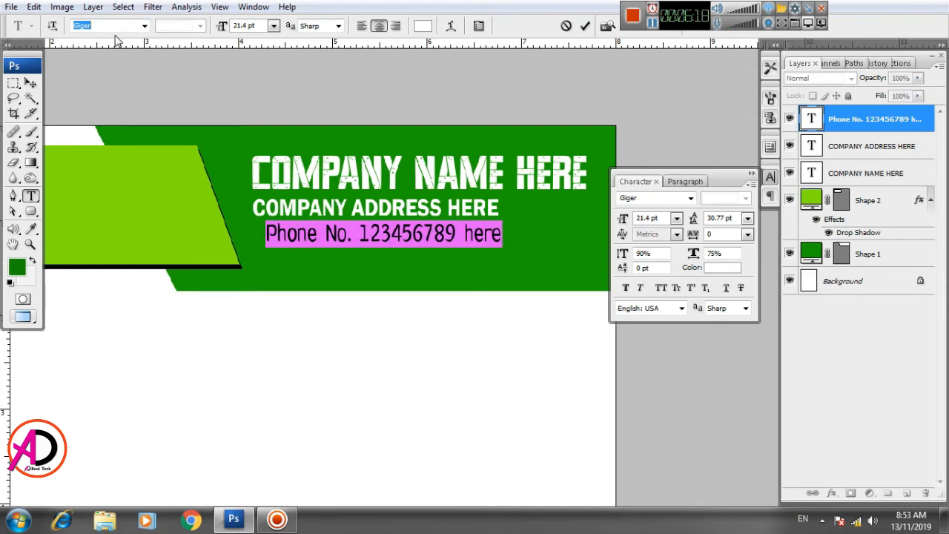
# Step: Scale the phone text down with Free Transform and align it under the company address
pyautogui.click(30, 83)
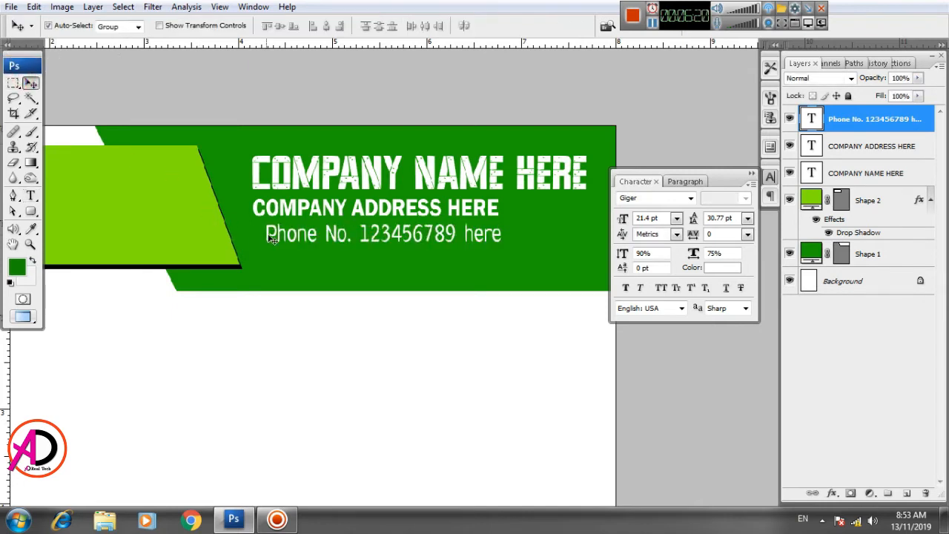
pyautogui.moveTo(276, 234); pyautogui.dragTo(265, 231)
pyautogui.hotkey('ctrl', 't')
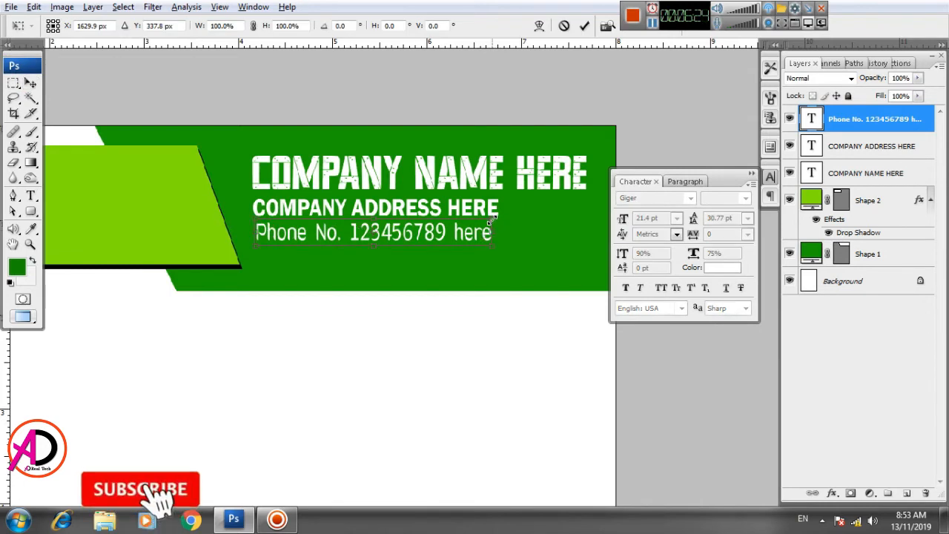
pyautogui.moveTo(492, 221); pyautogui.dragTo(385, 232)
pyautogui.press('Return')
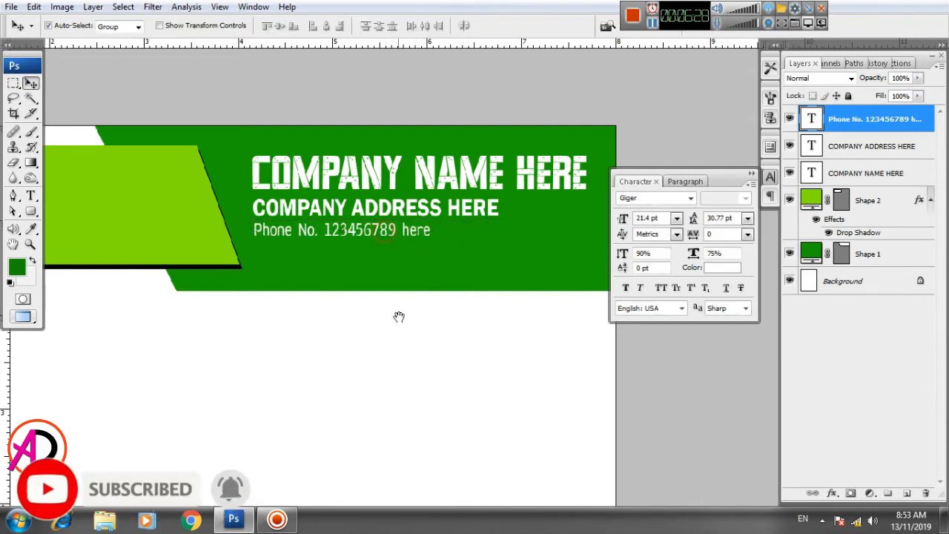
# Step: Draw a white circle about 90 px wide at the left end of the lime shape using the Ellipse tool
pyautogui.moveTo(391, 319); pyautogui.dragTo(487, 258)
pyautogui.scroll(-3, 271, 311)
pyautogui.moveTo(317, 333); pyautogui.dragTo(440, 389)
pyautogui.scroll(2, 311, 334)
pyautogui.scroll(2, 305, 335)
pyautogui.hotkey('alt', 'space')
pyautogui.scroll(1, 345, 363)
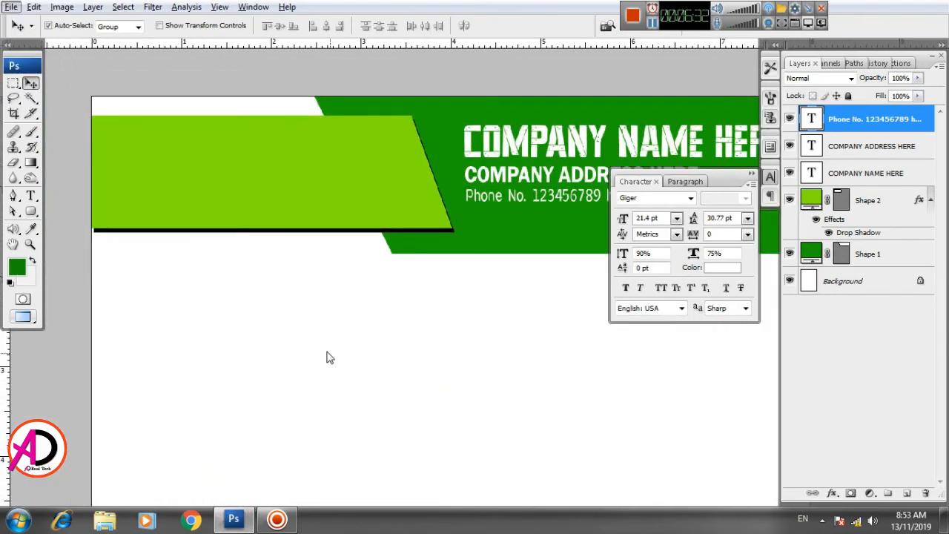
pyautogui.moveTo(305, 331); pyautogui.dragTo(341, 338)
pyautogui.rightClick(32, 211)
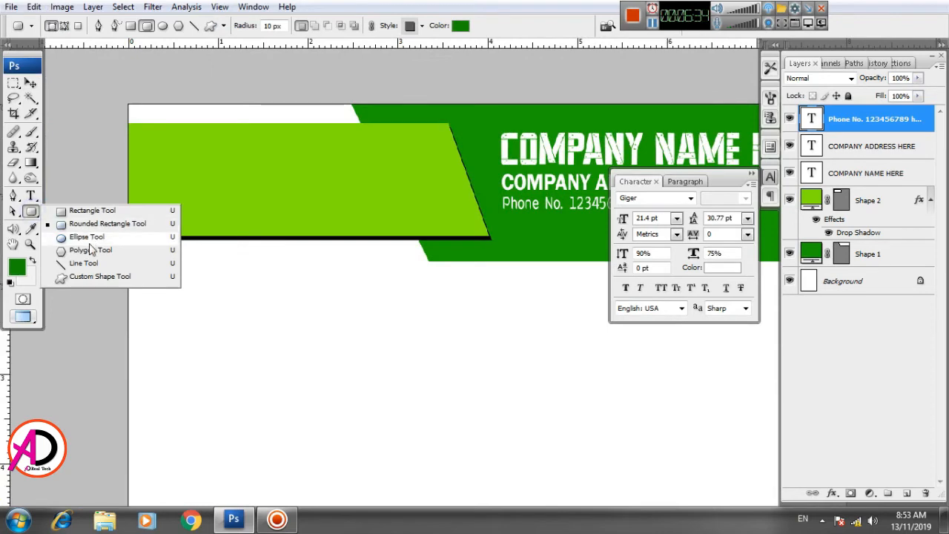
pyautogui.click(88, 238)
pyautogui.click(404, 26)
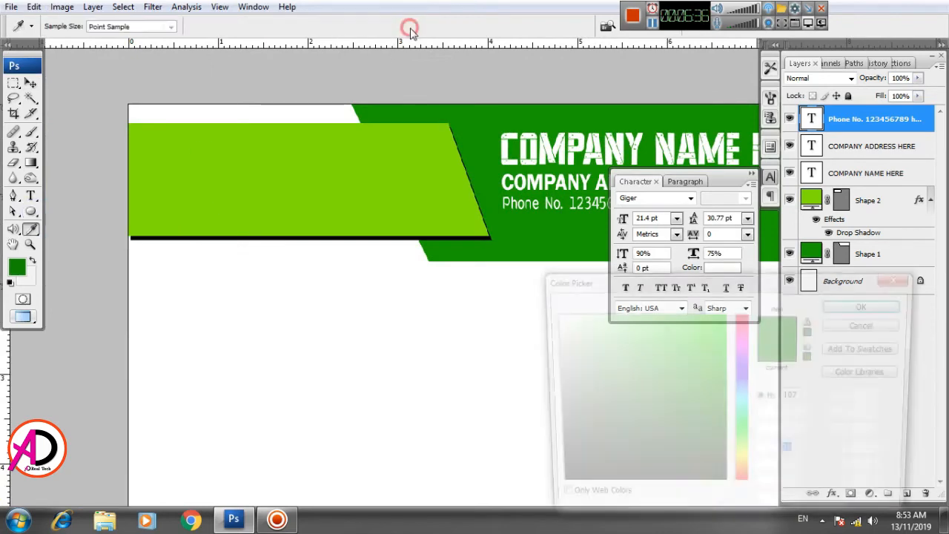
pyautogui.click(519, 292)
pyautogui.click(847, 306)
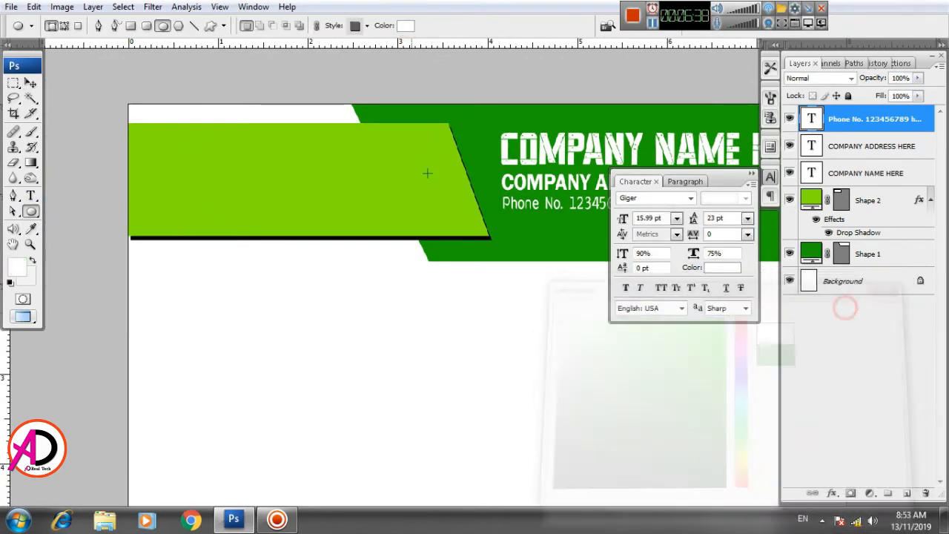
pyautogui.moveTo(159, 132); pyautogui.dragTo(244, 216)
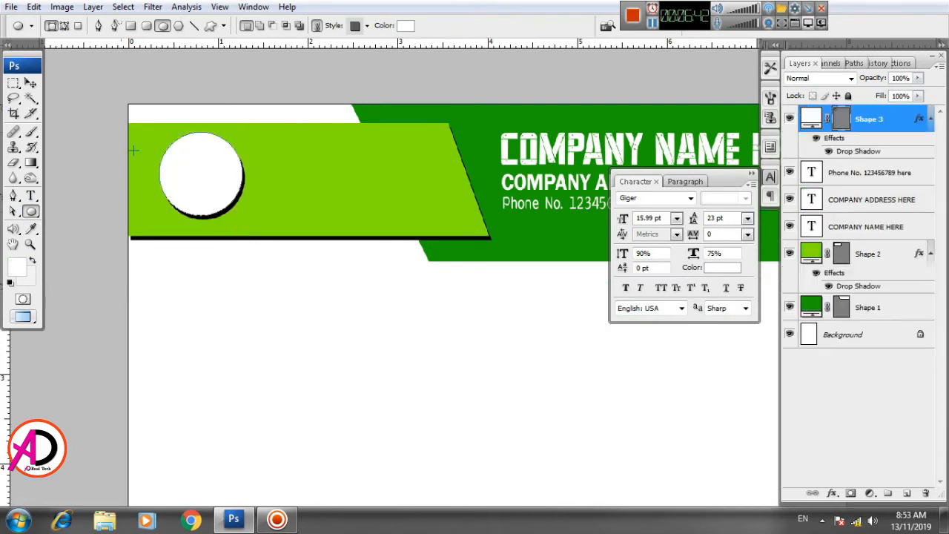
# Step: Nudge the white circle slightly left on the lime shape
pyautogui.click(29, 84)
pyautogui.click(272, 314)
pyautogui.moveTo(318, 327); pyautogui.dragTo(305, 333)
pyautogui.click(195, 196)
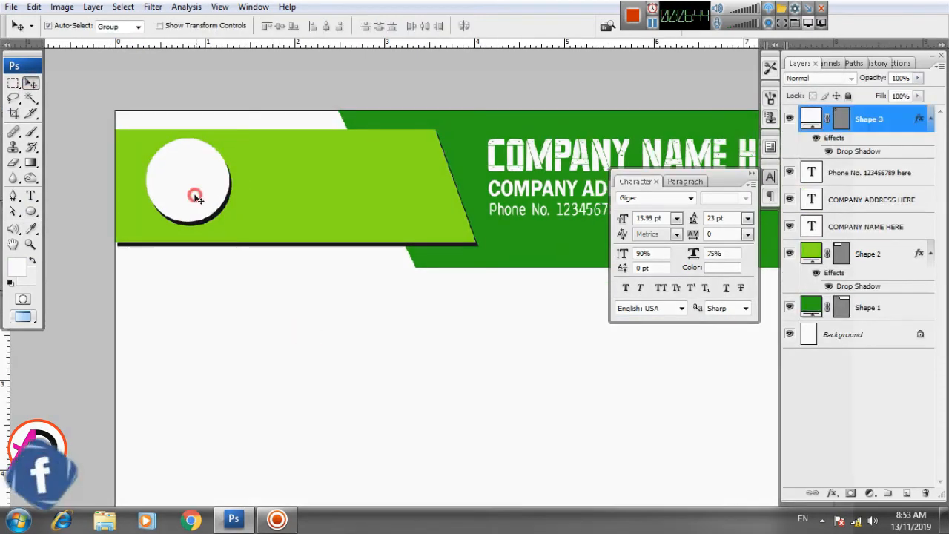
pyautogui.moveTo(195, 196); pyautogui.dragTo(190, 198)
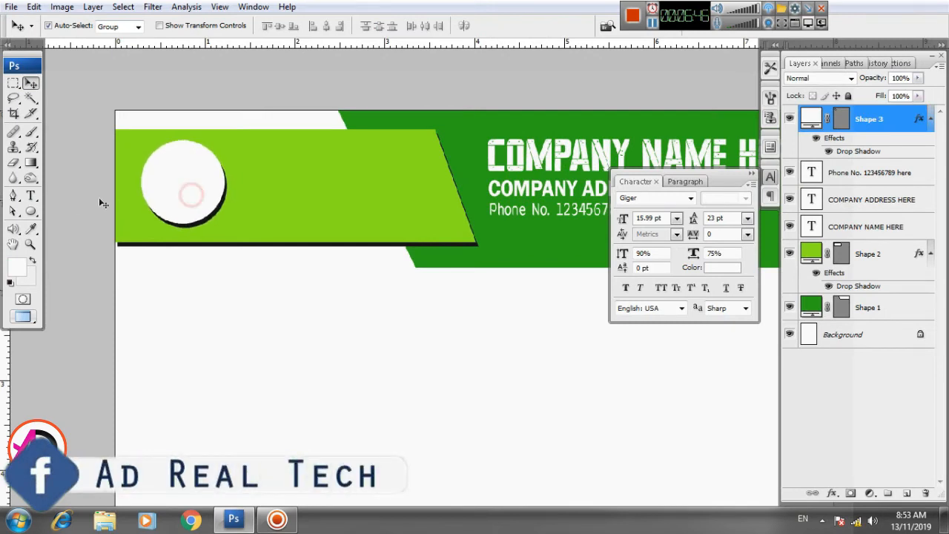
# Step: Add a LOGO HERE text line to the right of the white circle
pyautogui.click(31, 195)
pyautogui.click(277, 196)
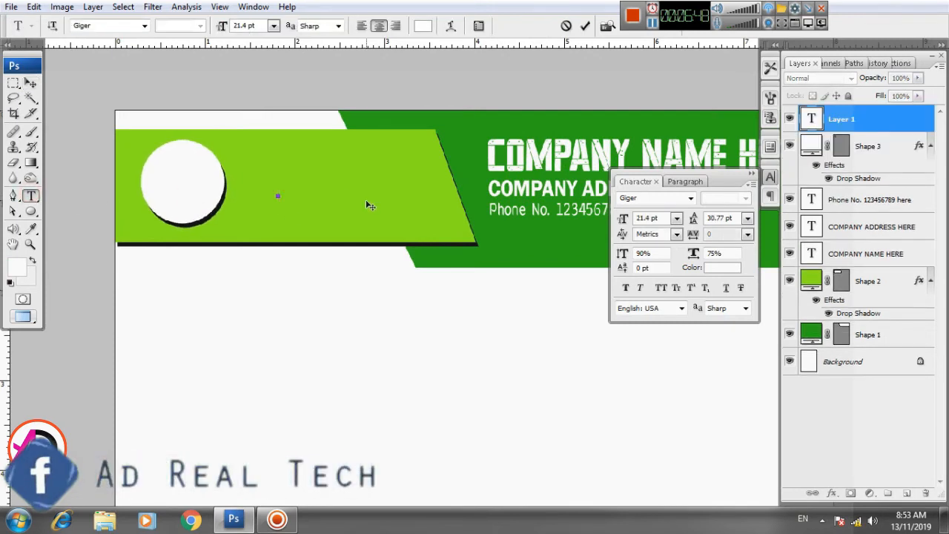
pyautogui.write('LOGO H')
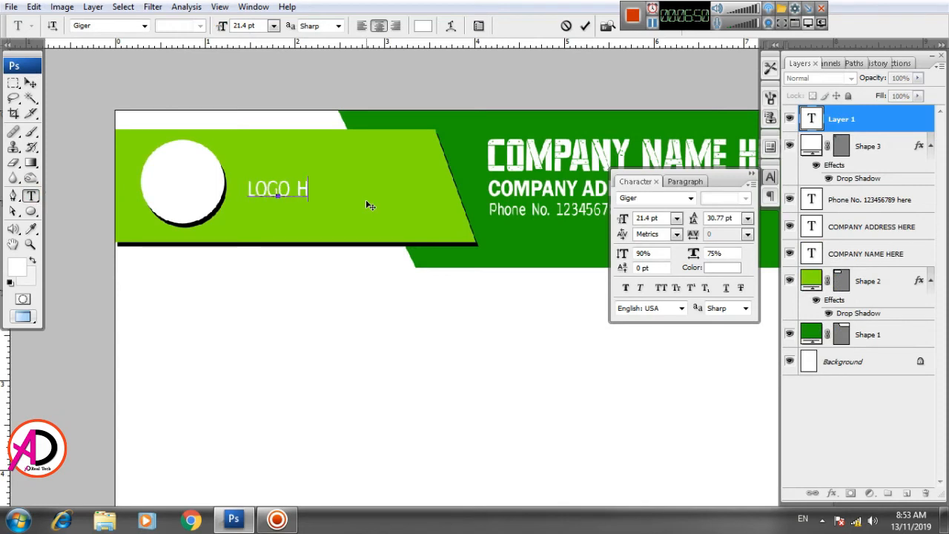
pyautogui.write('ERE')
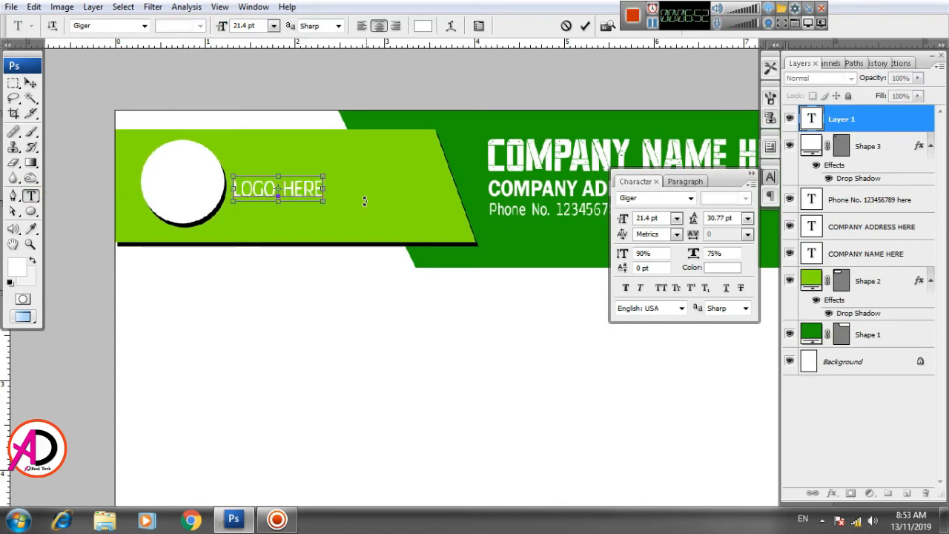
pyautogui.hotkey('ctrl', 'Return')
# Step: Add COMPANY as a new first line above LOGO HERE in the logo text
pyautogui.click(233, 197)
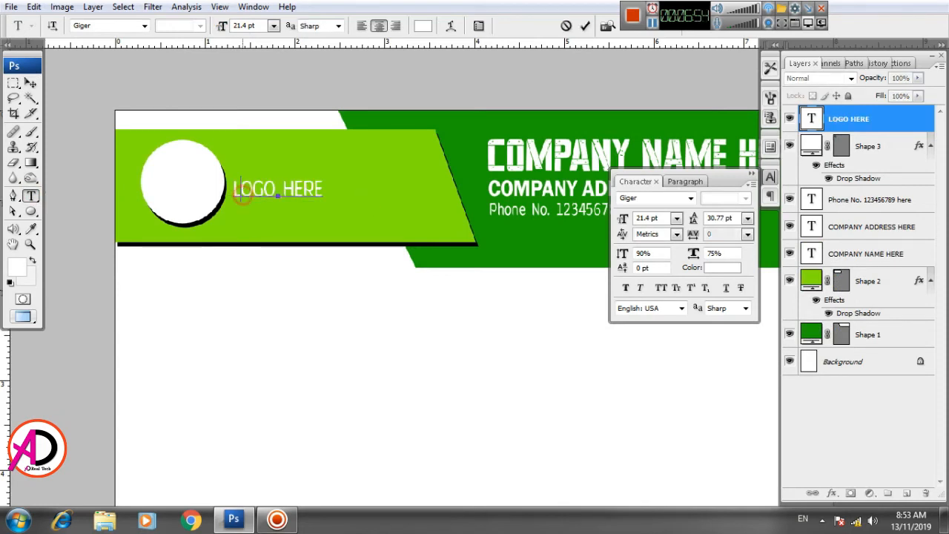
pyautogui.click(233, 191)
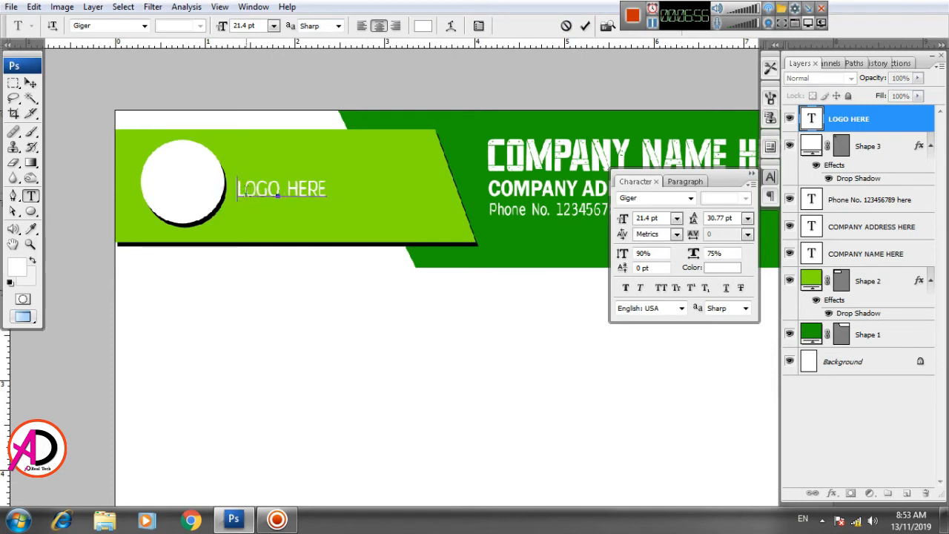
pyautogui.write('c')
pyautogui.press('BackSpace')
pyautogui.write('CO ')
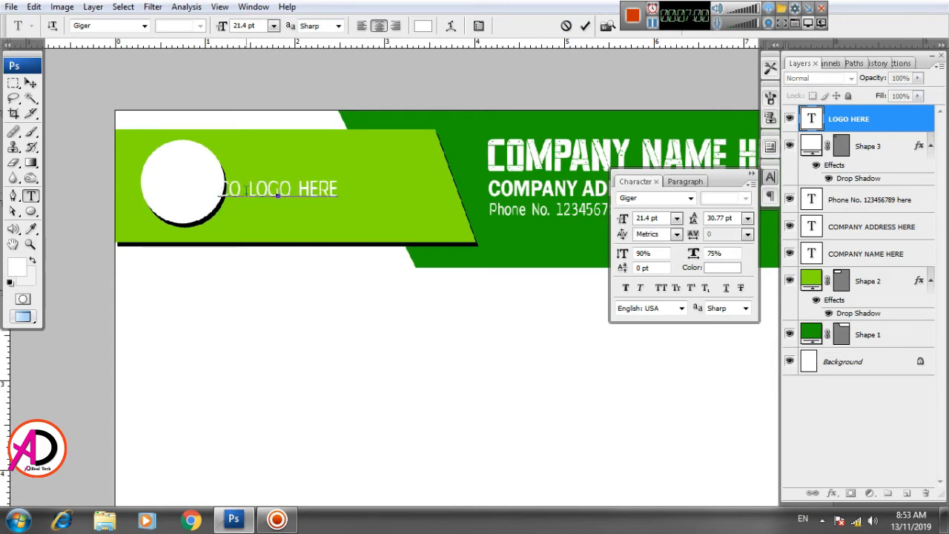
pyautogui.write('MPANY')
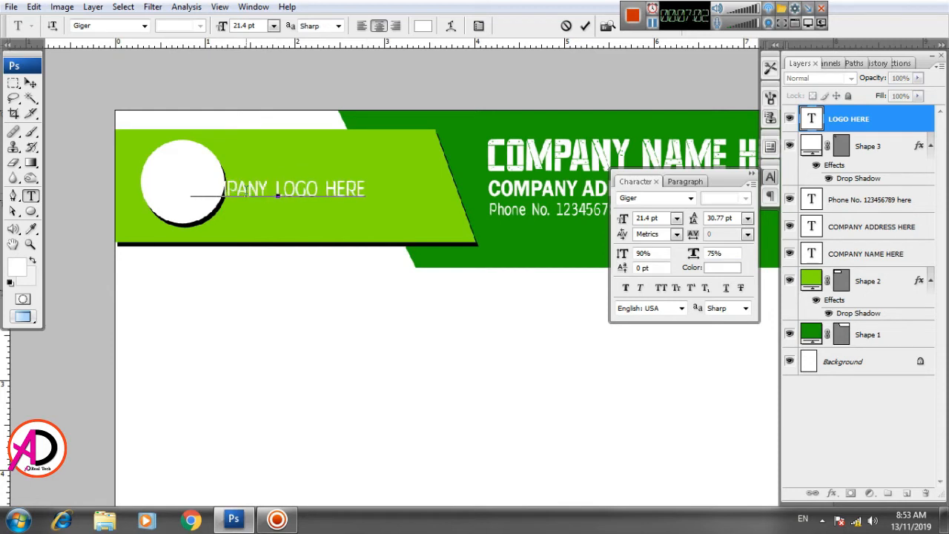
pyautogui.press('Return')
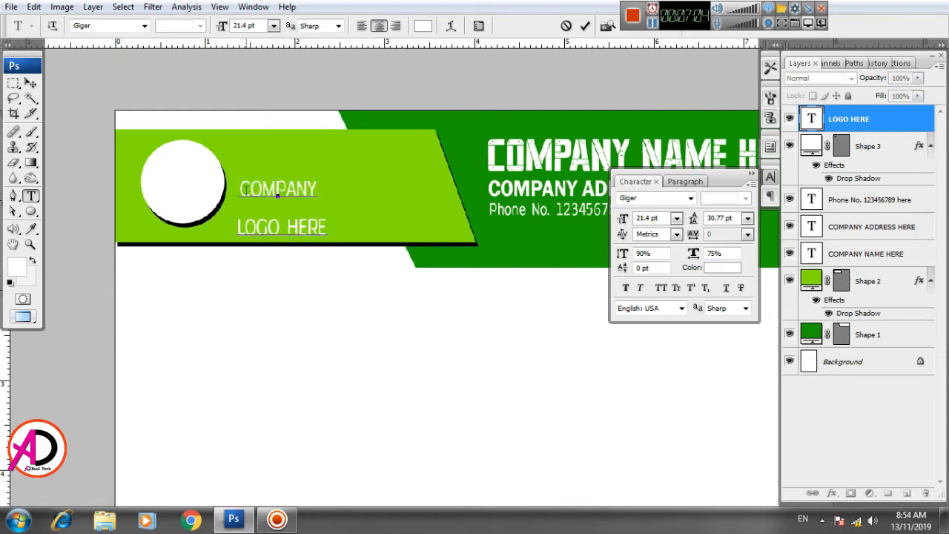
# Step: Select both text lines, set the leading to Auto and left-align the paragraph
pyautogui.moveTo(323, 230); pyautogui.dragTo(238, 186)
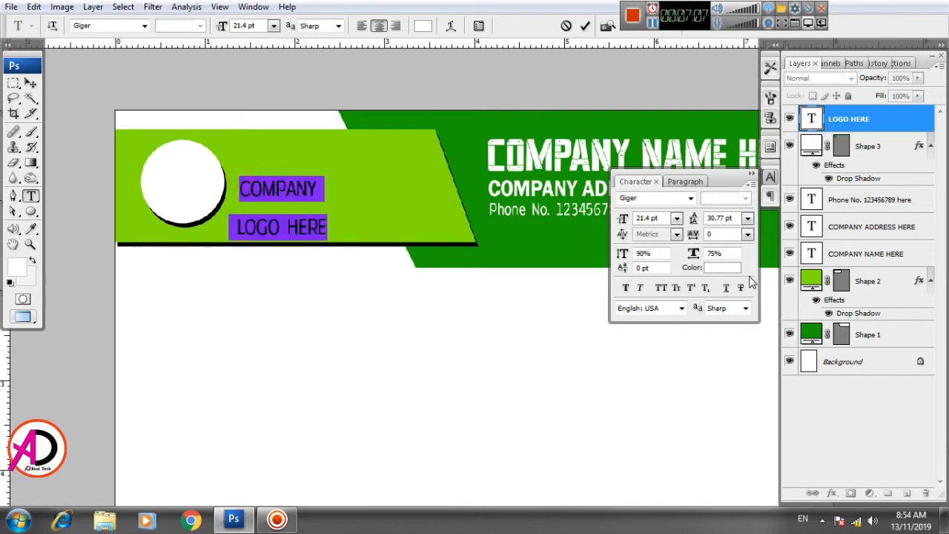
pyautogui.click(747, 218)
pyautogui.click(722, 235)
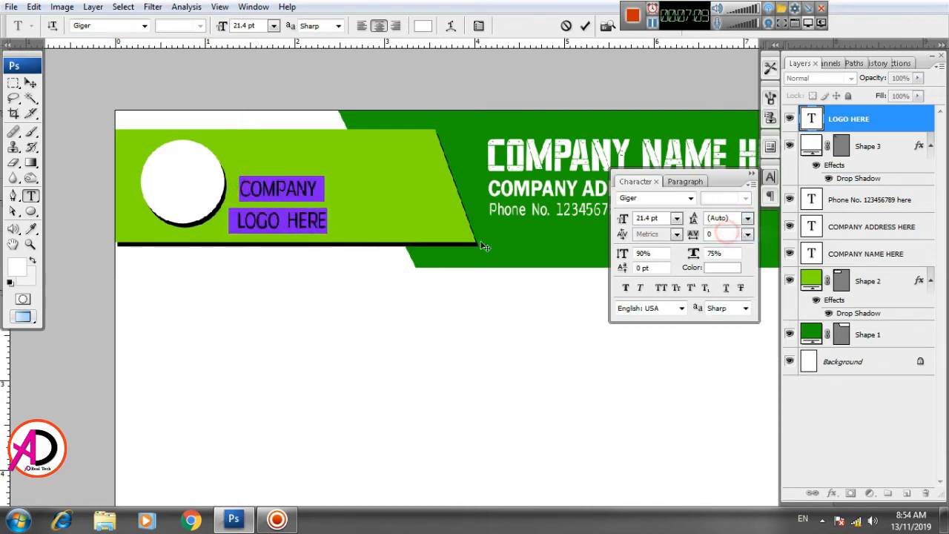
pyautogui.click(684, 181)
pyautogui.click(626, 198)
# Step: Move the two-line logo text beside the white circle and remove the extra space before LOGO HERE
pyautogui.click(31, 83)
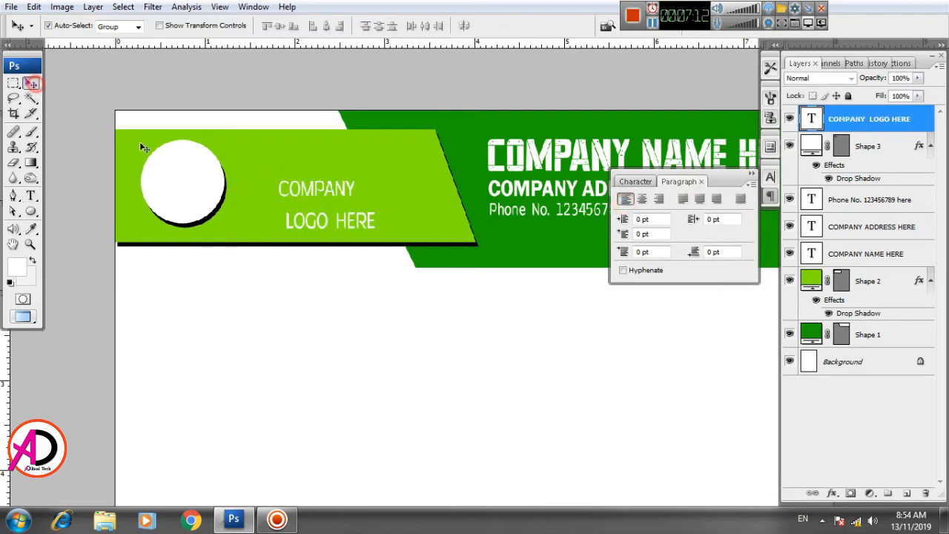
pyautogui.moveTo(285, 193); pyautogui.dragTo(240, 169)
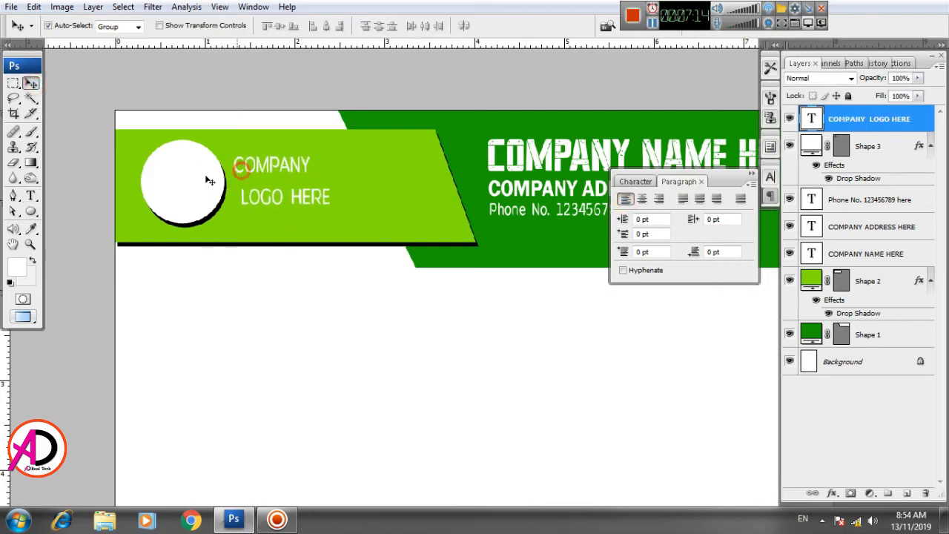
pyautogui.click(30, 196)
pyautogui.click(242, 199)
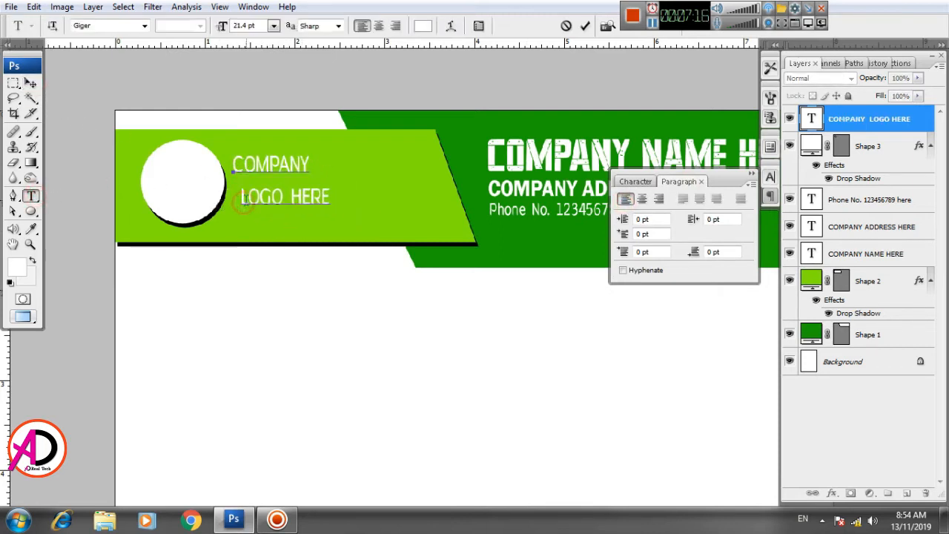
pyautogui.press('Delete')
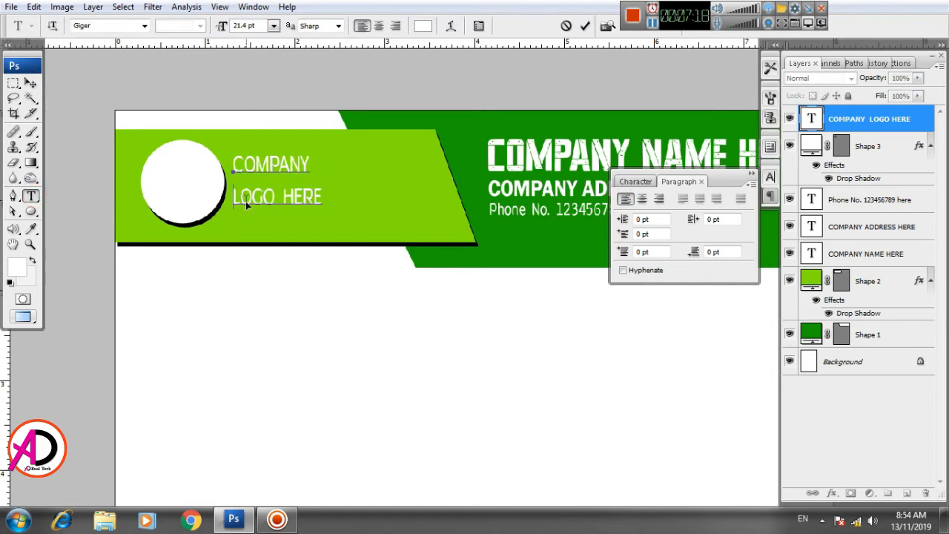
# Step: Change the whole logo text's font to Glades Bold
pyautogui.hotkey('ctrl', 'a')
pyautogui.click(125, 27)
pyautogui.press('Down')
pyautogui.press('Down')
pyautogui.press('Down')
pyautogui.press('Down')
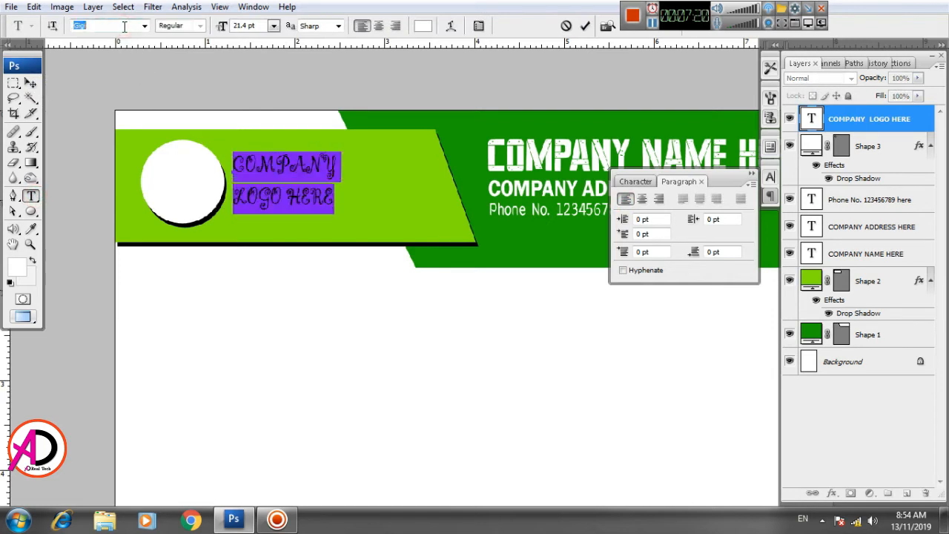
pyautogui.press('Down')
pyautogui.press('Down')
pyautogui.press('Down')
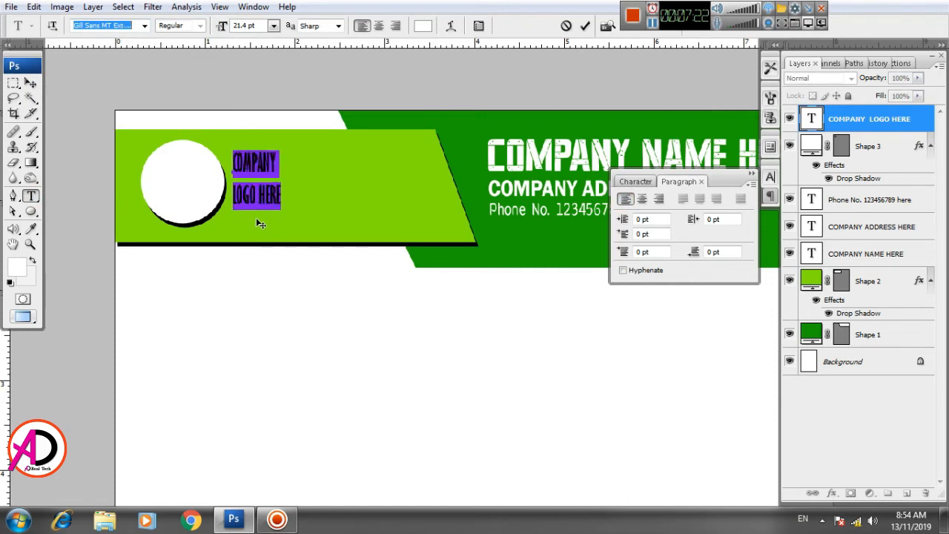
pyautogui.press('Down')
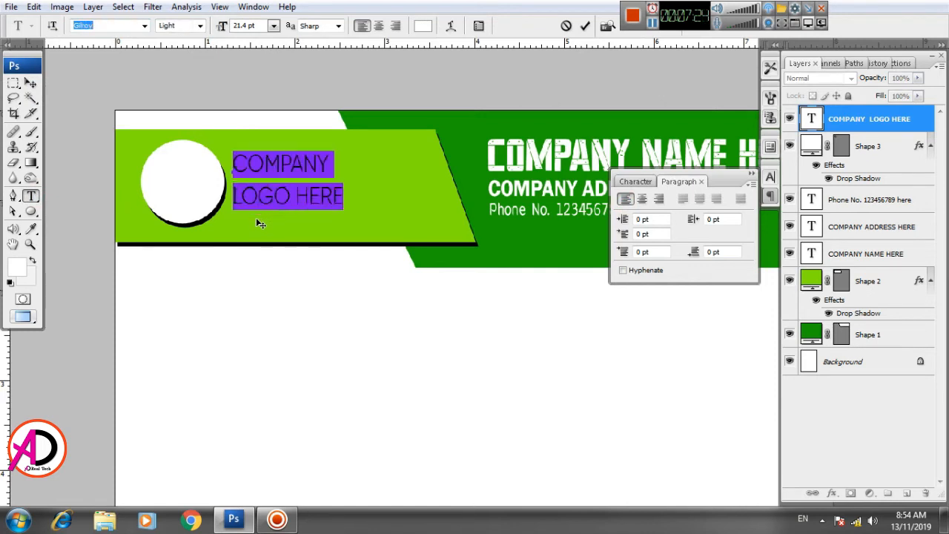
pyautogui.press('Down')
pyautogui.press('Down')
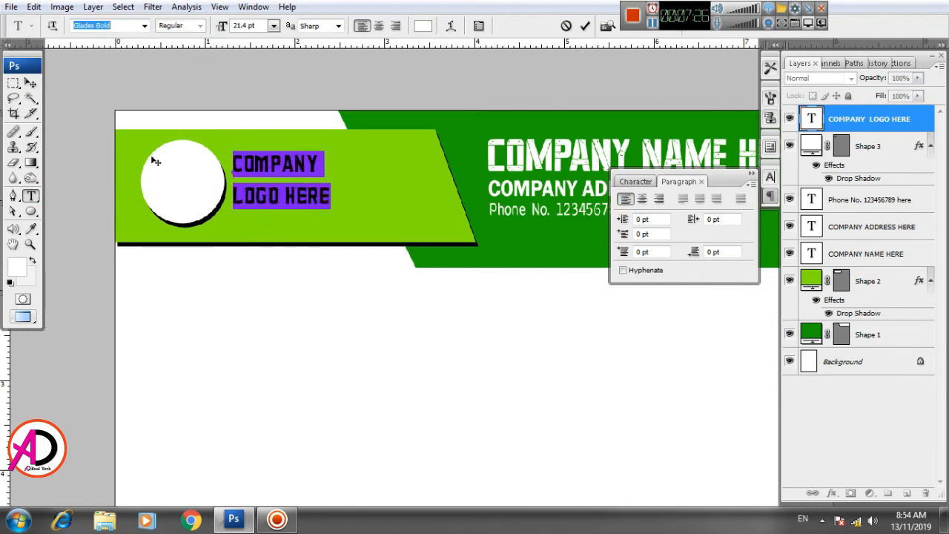
# Step: Nudge the logo text slightly down and set its colour to yellow (R 246, G 255, B 0)
pyautogui.click(30, 83)
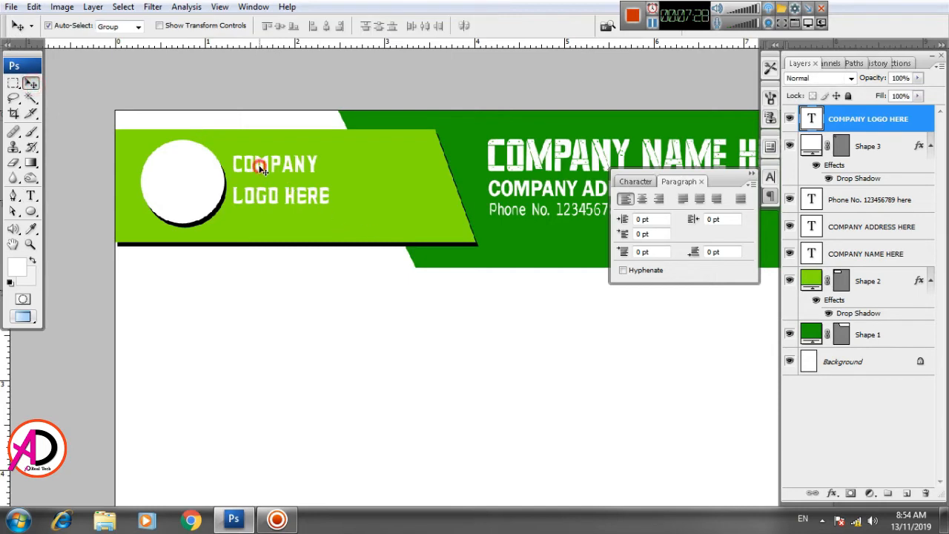
pyautogui.moveTo(261, 167); pyautogui.dragTo(261, 171)
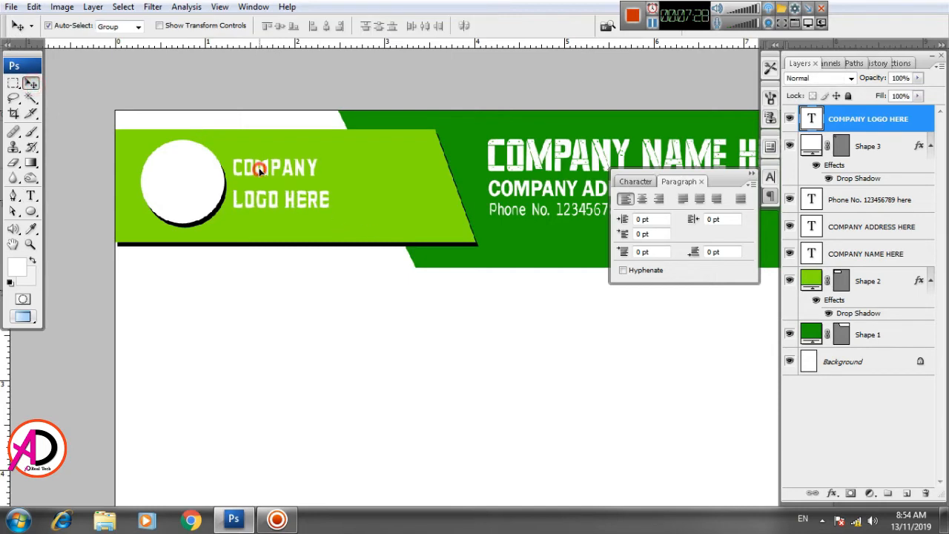
pyautogui.click(635, 181)
pyautogui.click(728, 266)
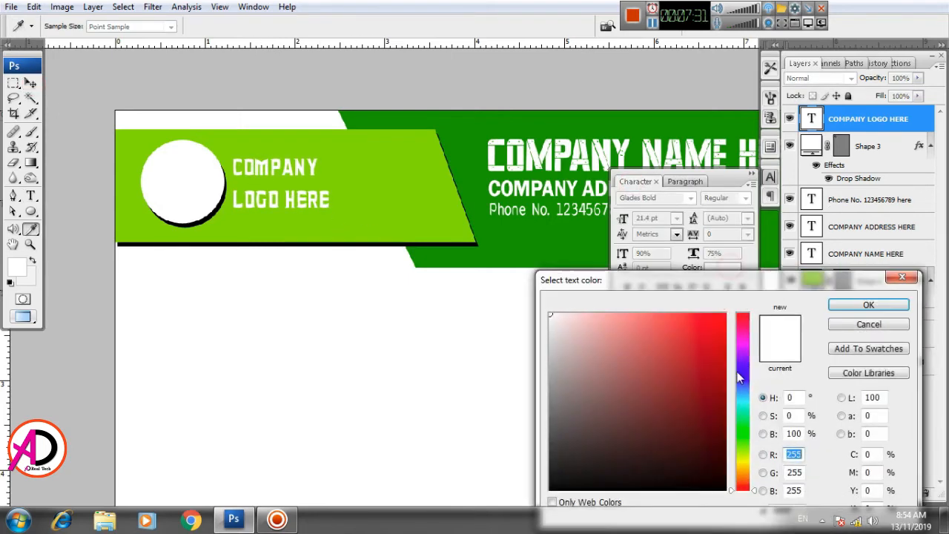
pyautogui.click(741, 466)
pyautogui.moveTo(742, 466); pyautogui.dragTo(743, 470)
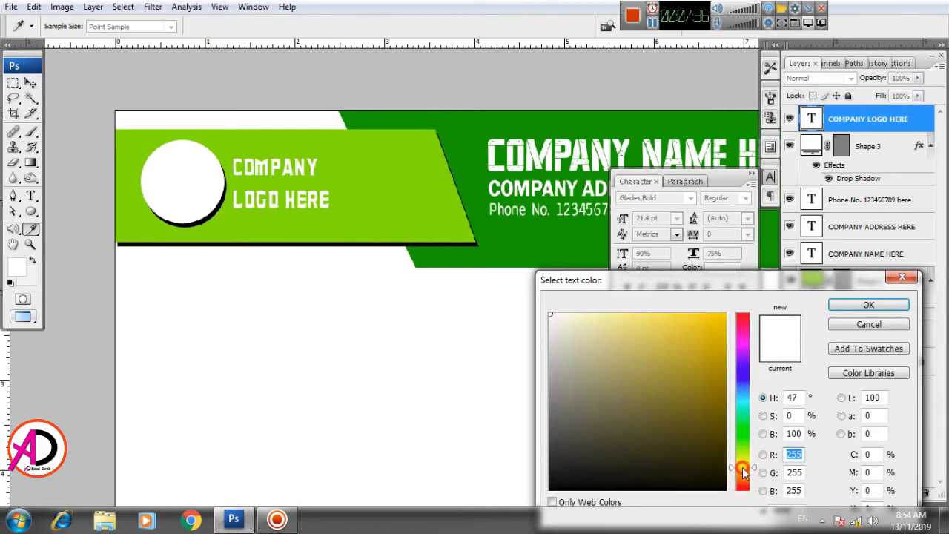
pyautogui.click(724, 314)
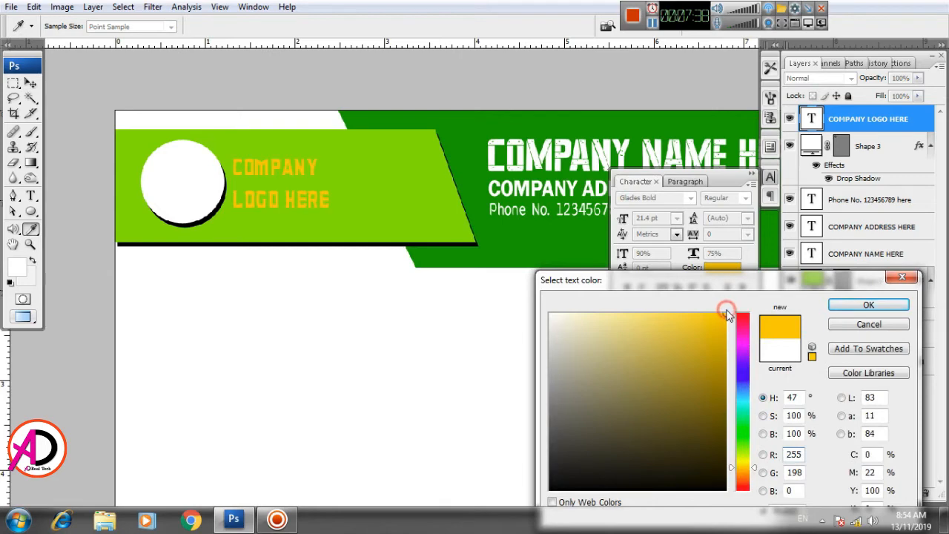
pyautogui.moveTo(747, 479)
pyautogui.mouseDown()
pyautogui.moveTo(745, 494)
pyautogui.moveTo(746, 465)
pyautogui.mouseUp()
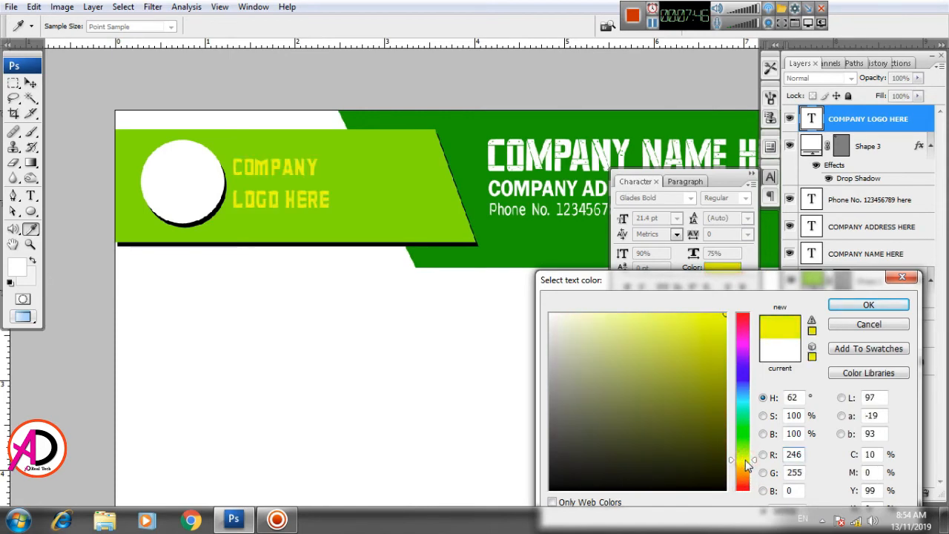
pyautogui.click(866, 306)
# Step: Enlarge the logo text to about 120% with Free Transform
pyautogui.press('v')
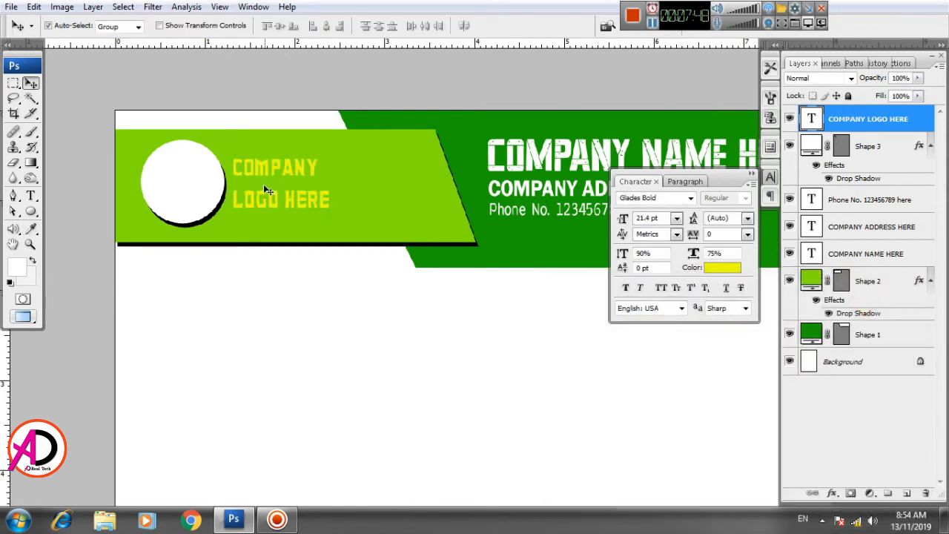
pyautogui.hotkey('ctrl', 't')
pyautogui.moveTo(343, 221)
pyautogui.mouseDown()
pyautogui.moveTo(335, 213)
pyautogui.moveTo(341, 217)
pyautogui.mouseUp()
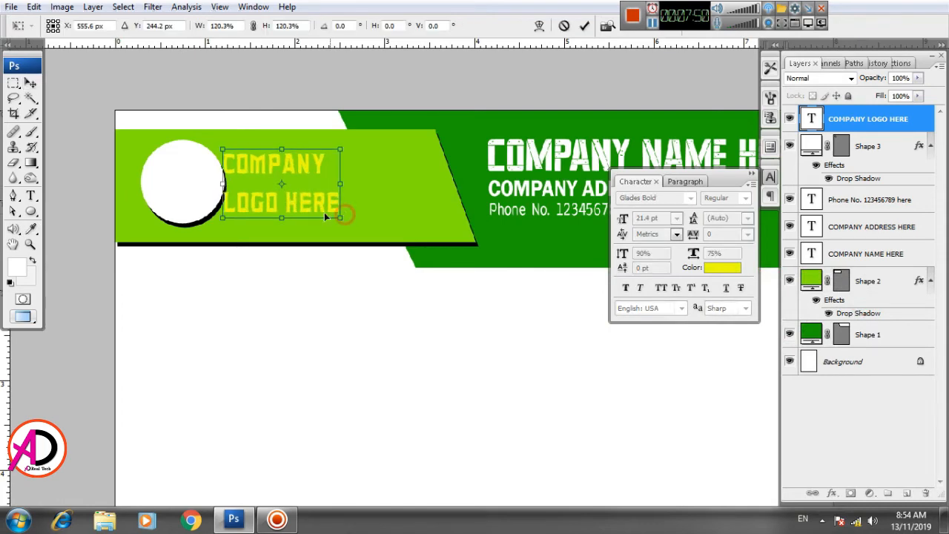
pyautogui.press('Return')
# Step: Zoom in and out to review the whole letterhead page
pyautogui.scroll(-2, 371, 290)
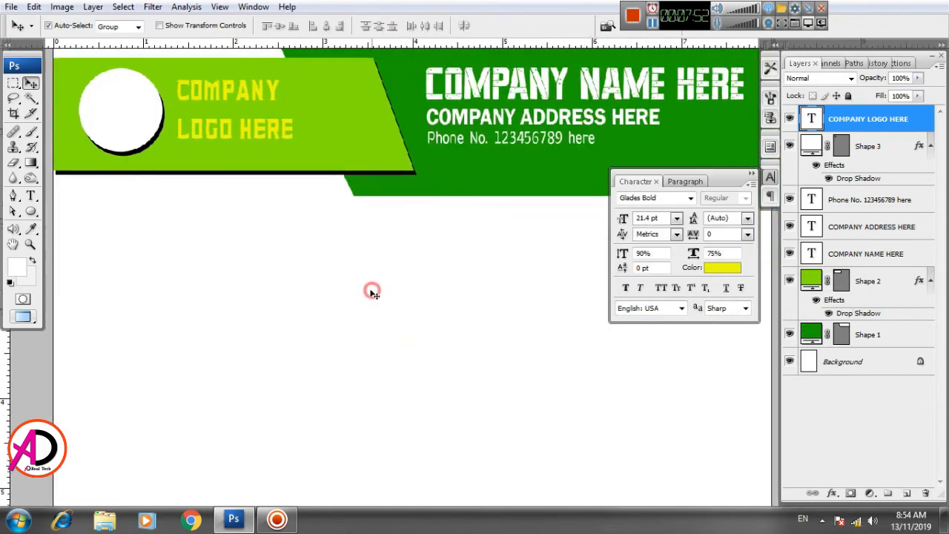
pyautogui.scroll(-3, 383, 323)
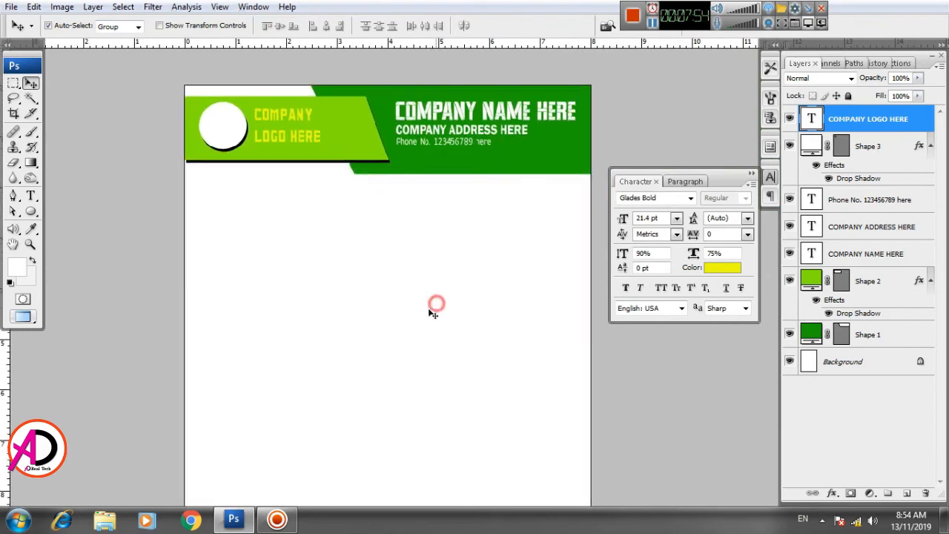
pyautogui.scroll(2, 426, 321)
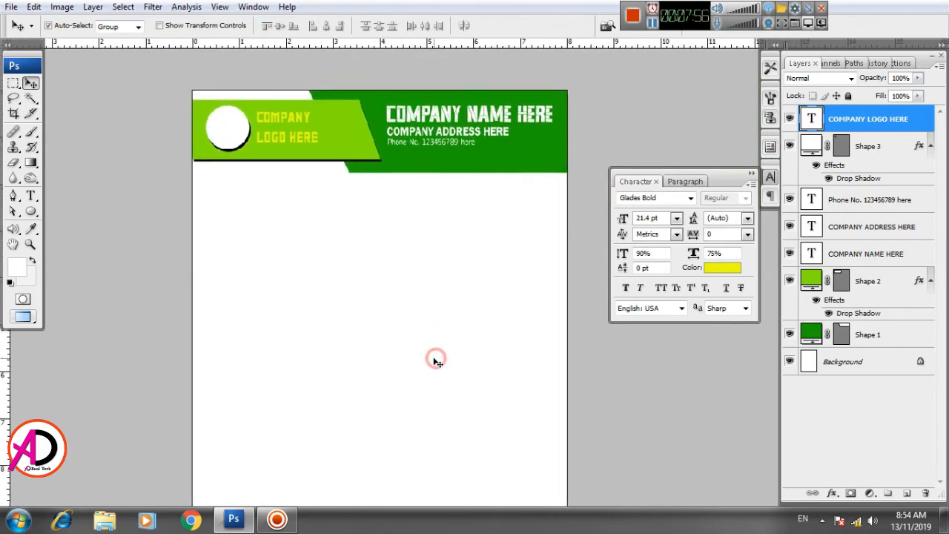
pyautogui.scroll(-3, 434, 356)
pyautogui.scroll(2, 435, 359)
pyautogui.scroll(-2, 434, 360)
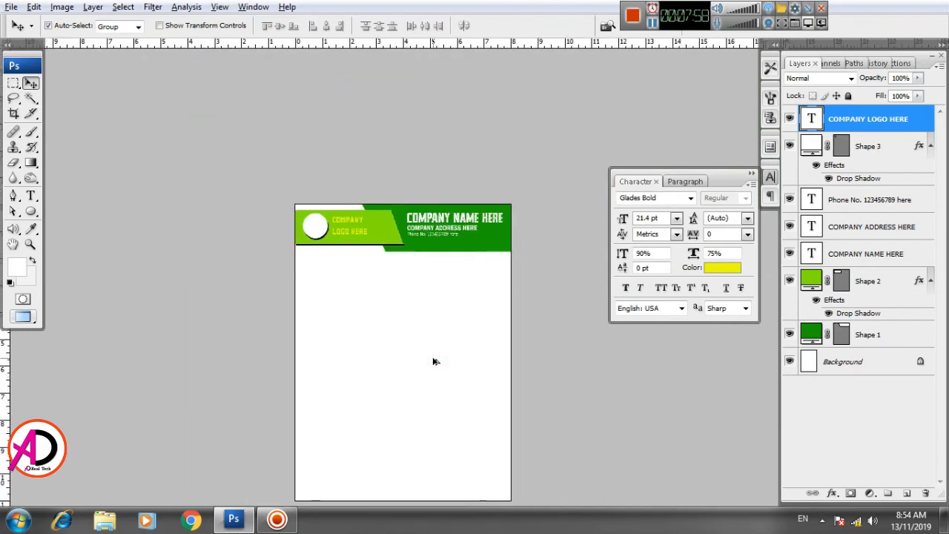
pyautogui.scroll(1, 438, 386)
pyautogui.scroll(-1, 423, 269)
pyautogui.scroll(1, 423, 269)
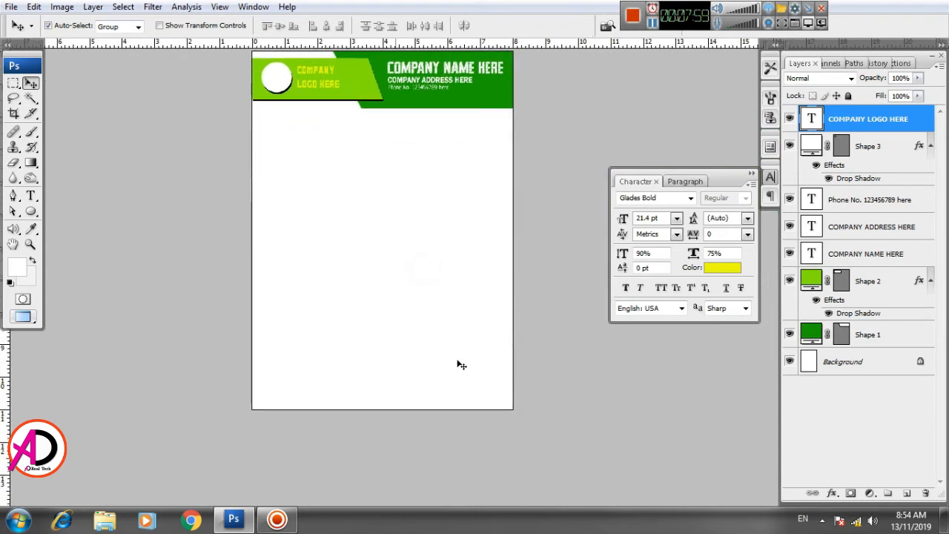
# Step: Draw a rectangle along the bottom-left edge of the page, about two-thirds of the page width, with the Rectangle tool
pyautogui.rightClick(31, 211)
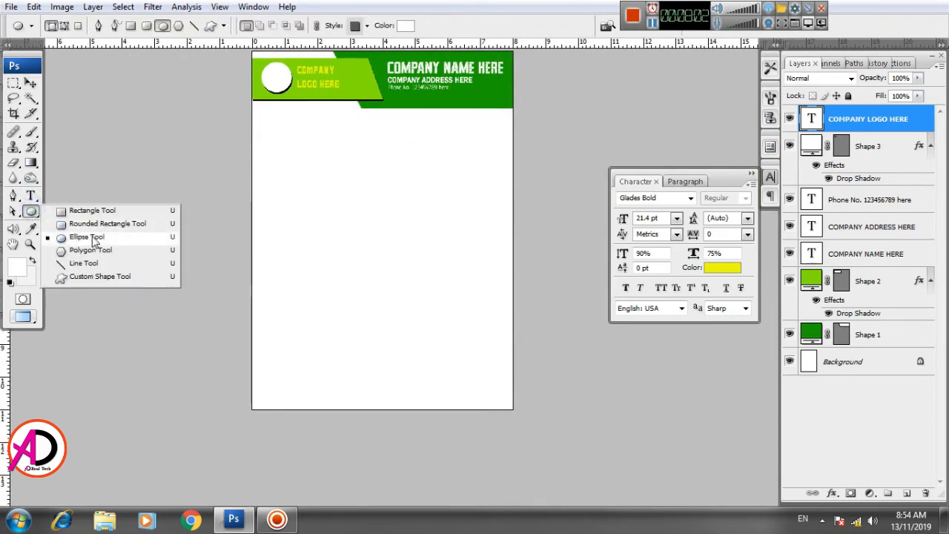
pyautogui.click(92, 213)
pyautogui.moveTo(361, 346); pyautogui.dragTo(407, 291)
pyautogui.scroll(4, 360, 328)
pyautogui.moveTo(251, 302); pyautogui.dragTo(502, 384)
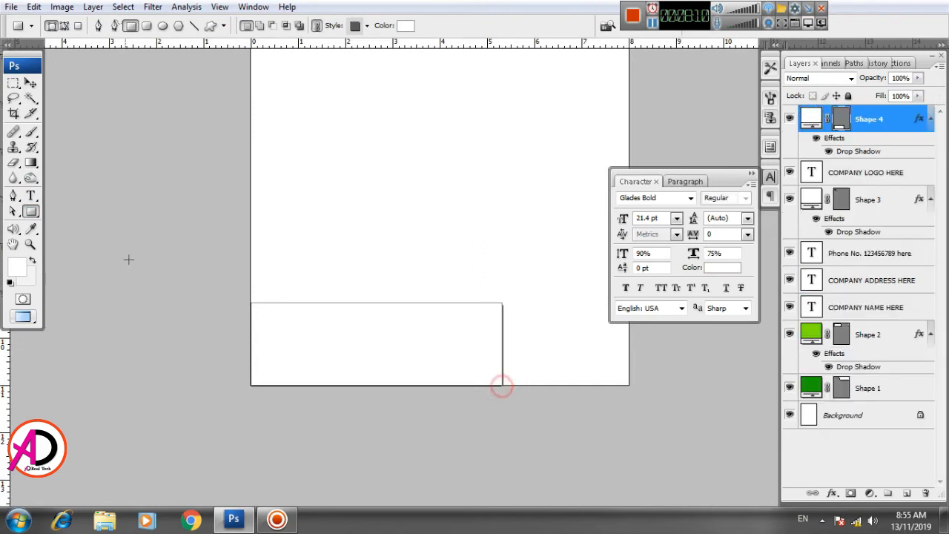
pyautogui.click(31, 83)
pyautogui.click(306, 205)
pyautogui.click(410, 364)
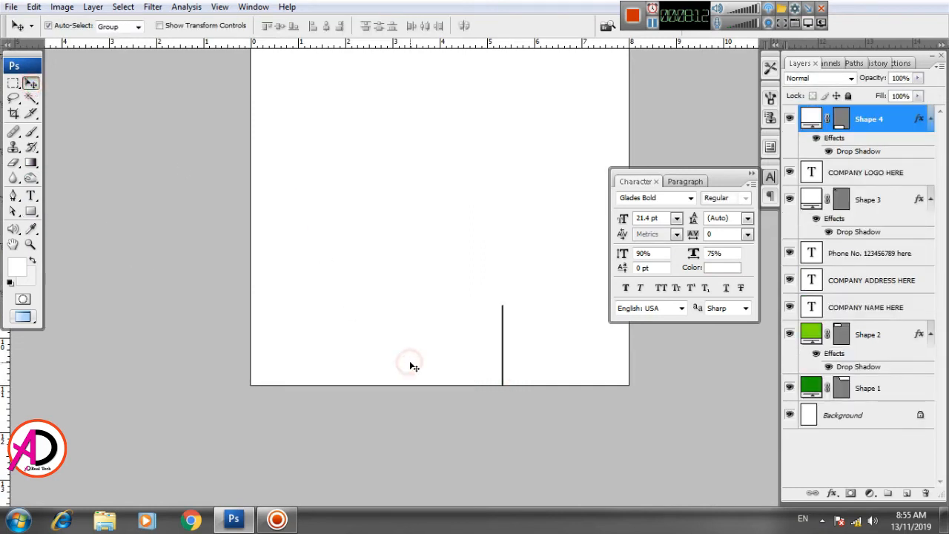
pyautogui.hotkey('ctrl', 't')
pyautogui.press('Return')
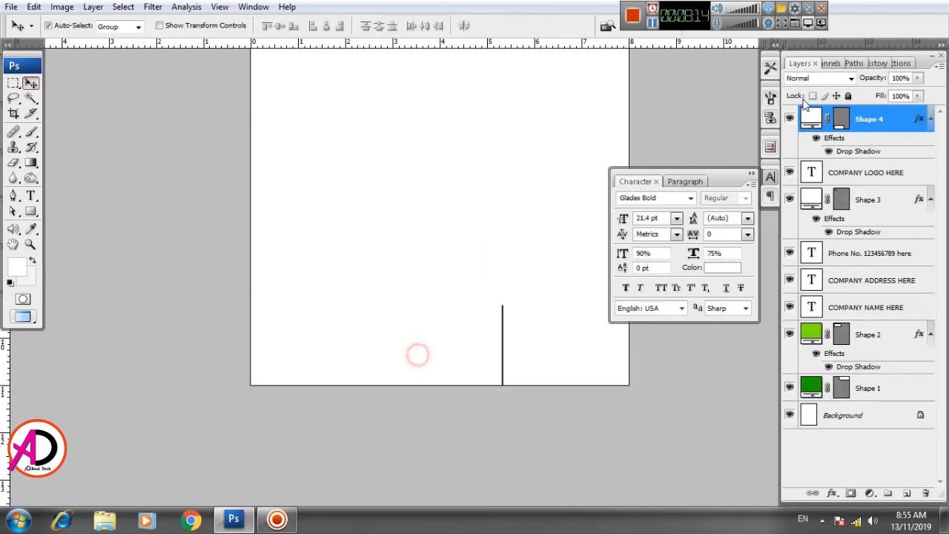
# Step: Fill the bottom rectangle with the header's dark green, R 34, G 155, B 2
pyautogui.doubleClick(810, 118)
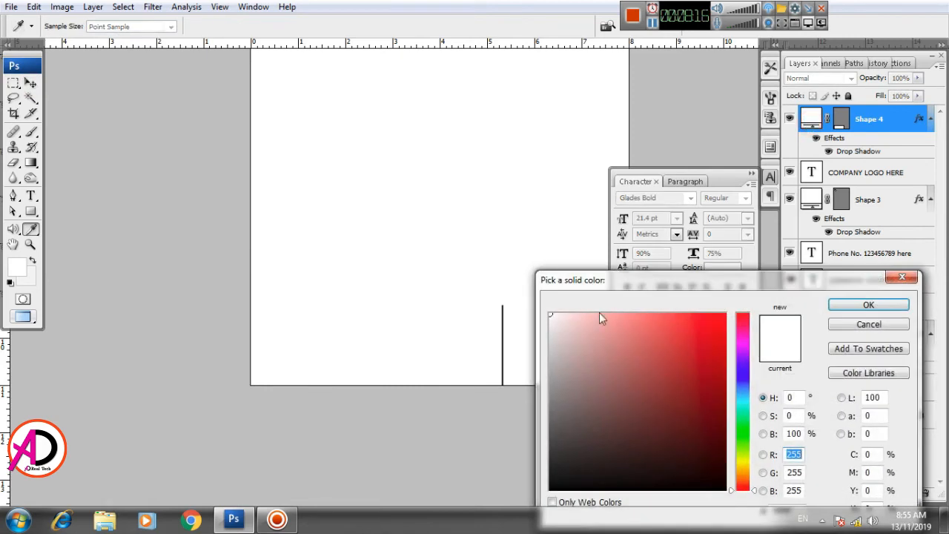
pyautogui.moveTo(468, 180); pyautogui.dragTo(430, 285)
pyautogui.moveTo(428, 189); pyautogui.dragTo(426, 220)
pyautogui.click(536, 107)
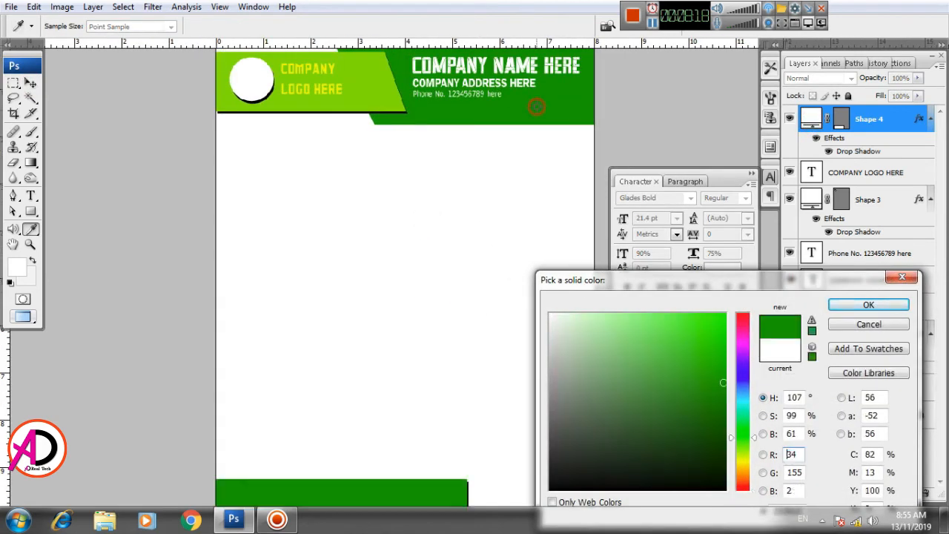
pyautogui.moveTo(423, 285); pyautogui.dragTo(400, 163)
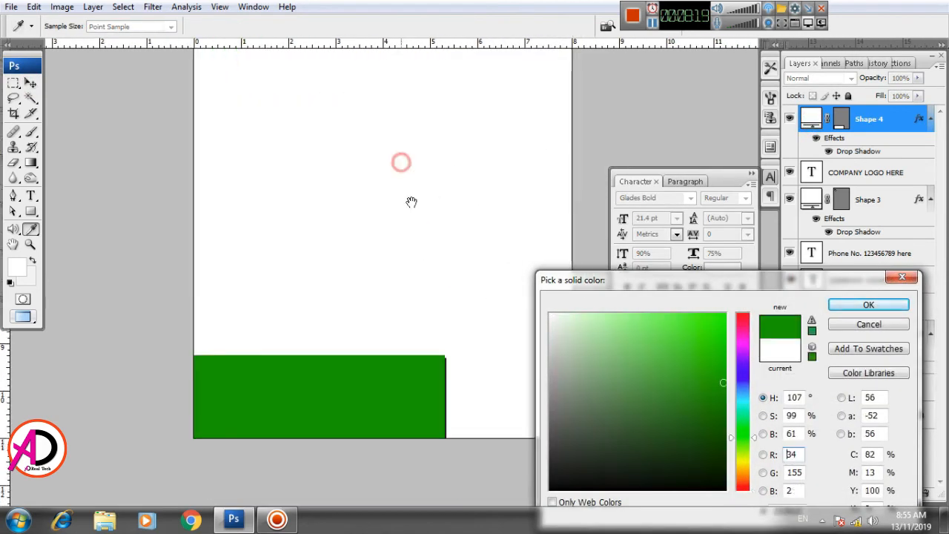
pyautogui.click(845, 305)
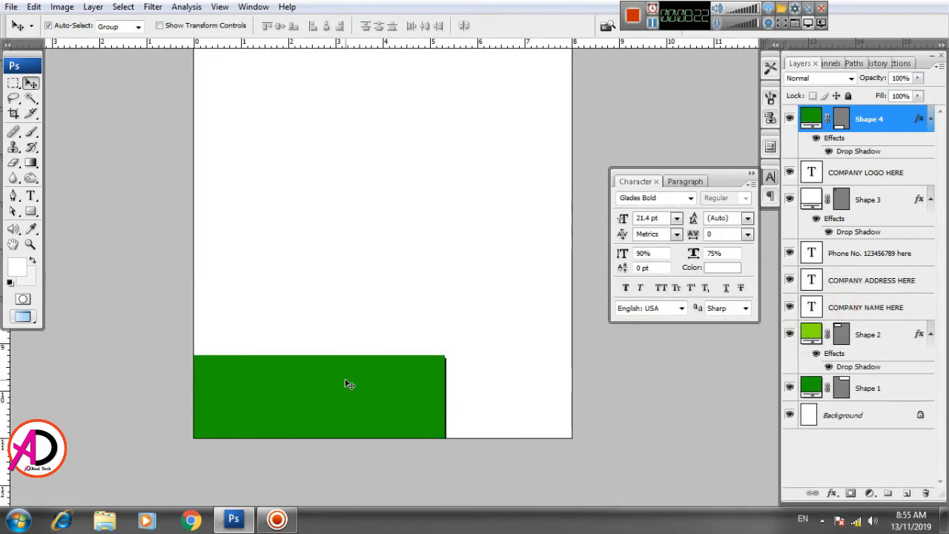
# Step: Skew the bottom rectangle so its right edge slants inward towards the page bottom
pyautogui.hotkey('ctrl', 't')
pyautogui.rightClick(373, 396)
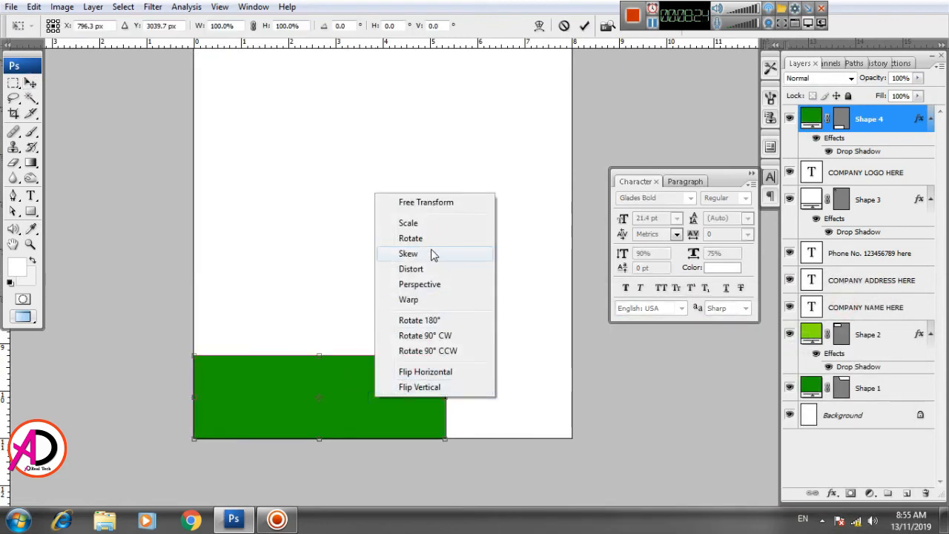
pyautogui.click(435, 254)
pyautogui.moveTo(444, 438); pyautogui.dragTo(400, 440)
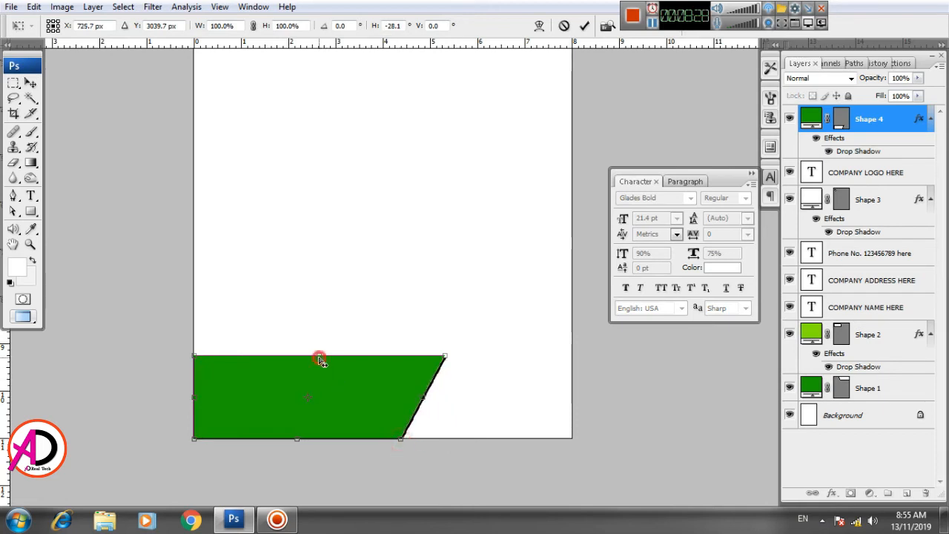
pyautogui.moveTo(321, 361); pyautogui.dragTo(322, 386)
pyautogui.press('Return')
# Step: Shorten the dark green footer shape to about 67.5% of its height with Free Transform
pyautogui.hotkey('ctrl', 't')
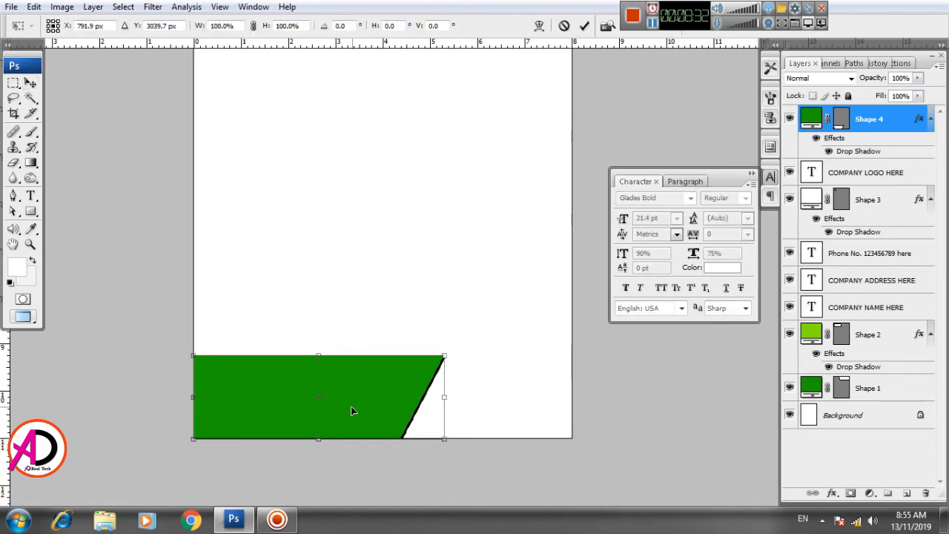
pyautogui.moveTo(317, 358); pyautogui.dragTo(316, 383)
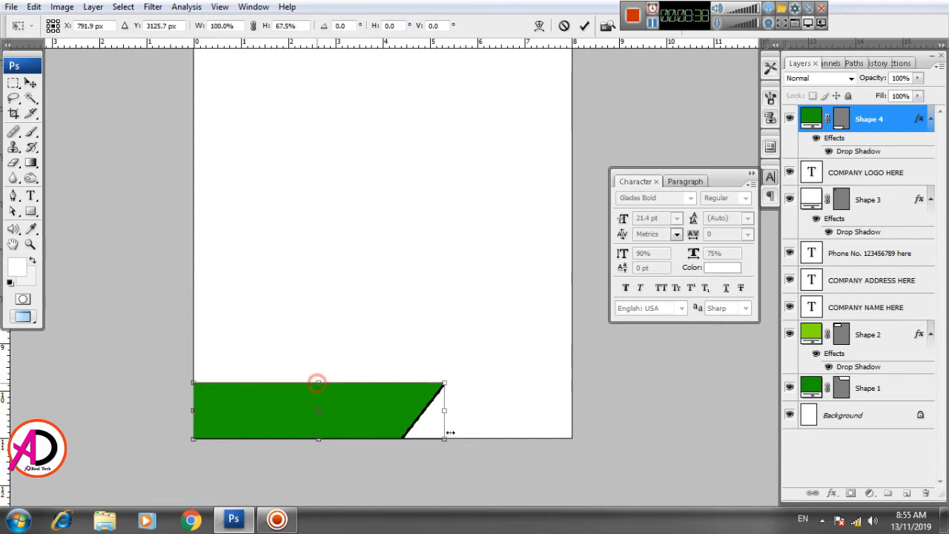
pyautogui.moveTo(444, 412); pyautogui.dragTo(437, 410)
pyautogui.doubleClick(405, 407)
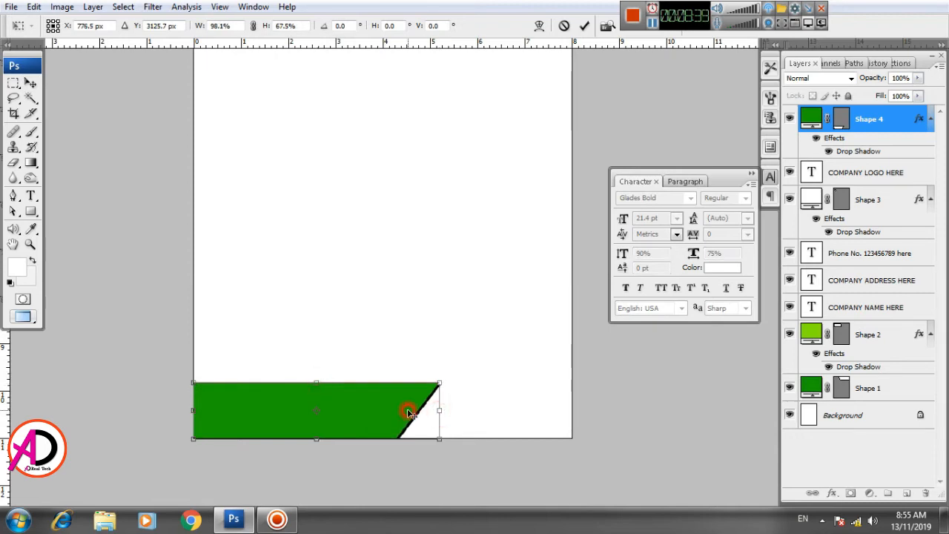
# Step: Change the footer shape's drop shadow colour to yellow, R 255, G 216, B 0
pyautogui.doubleClick(848, 151)
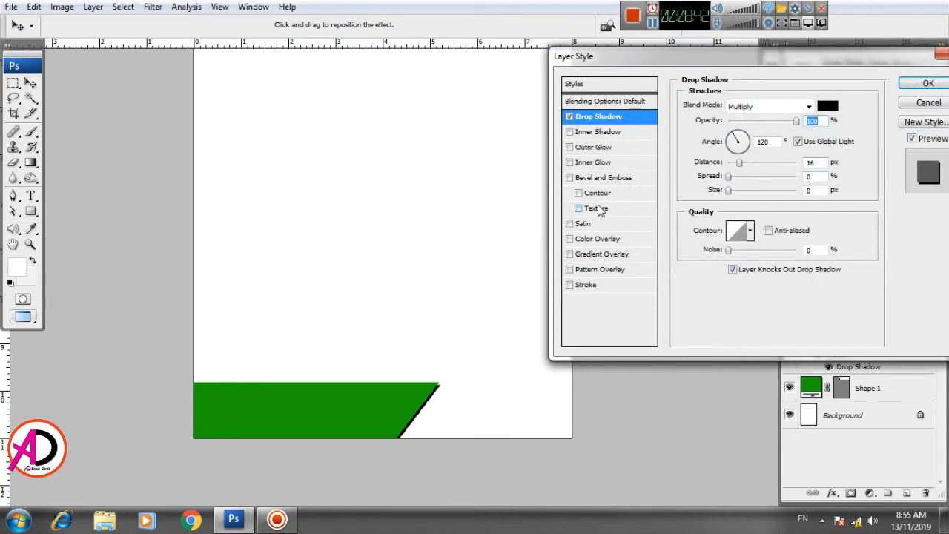
pyautogui.click(828, 107)
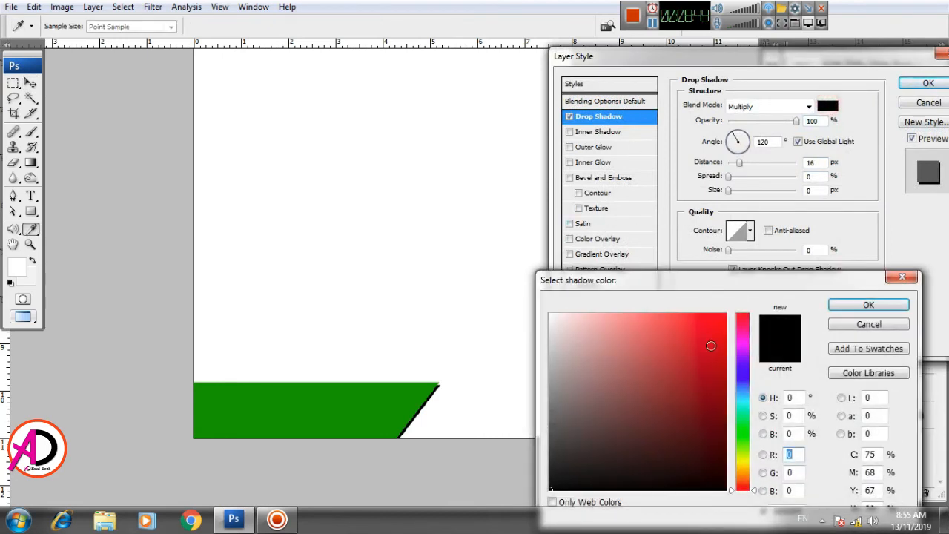
pyautogui.click(725, 313)
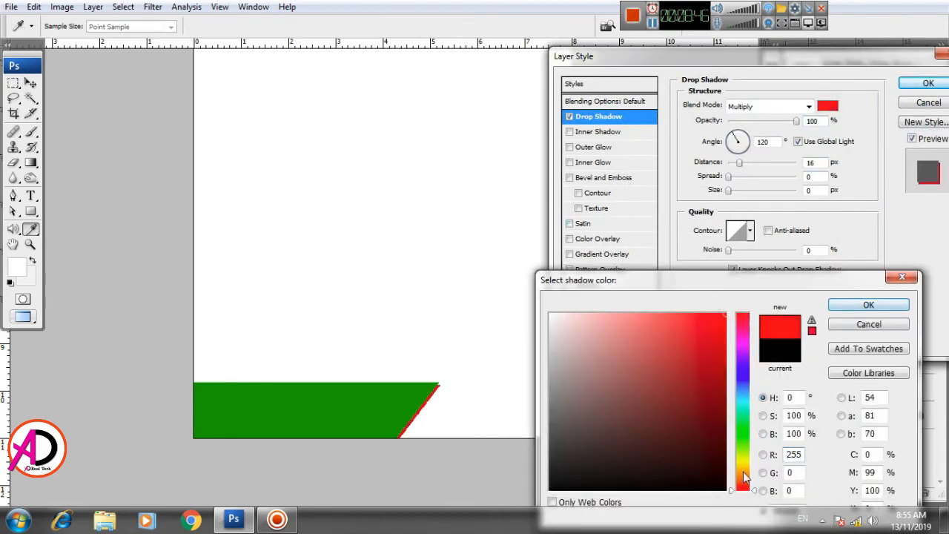
pyautogui.moveTo(743, 471); pyautogui.dragTo(741, 465)
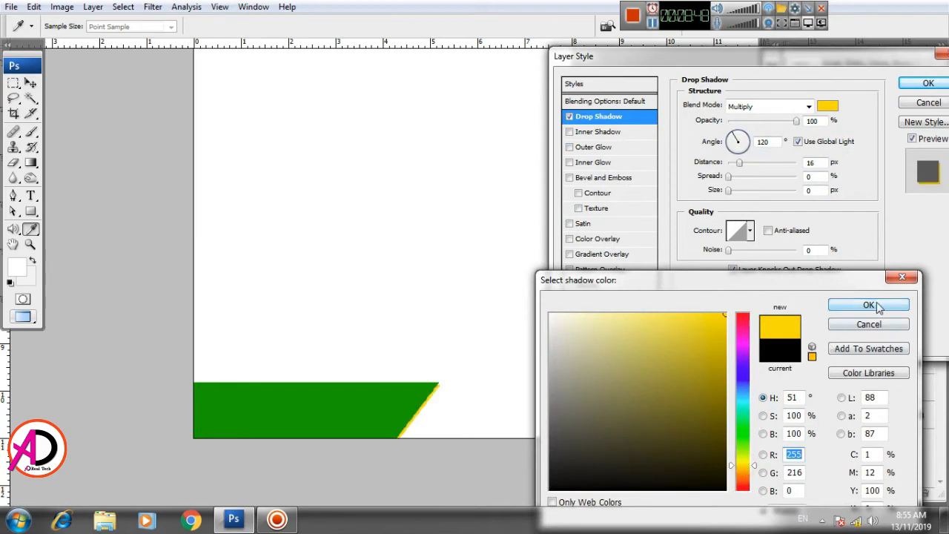
pyautogui.click(872, 305)
pyautogui.moveTo(392, 325); pyautogui.dragTo(383, 275)
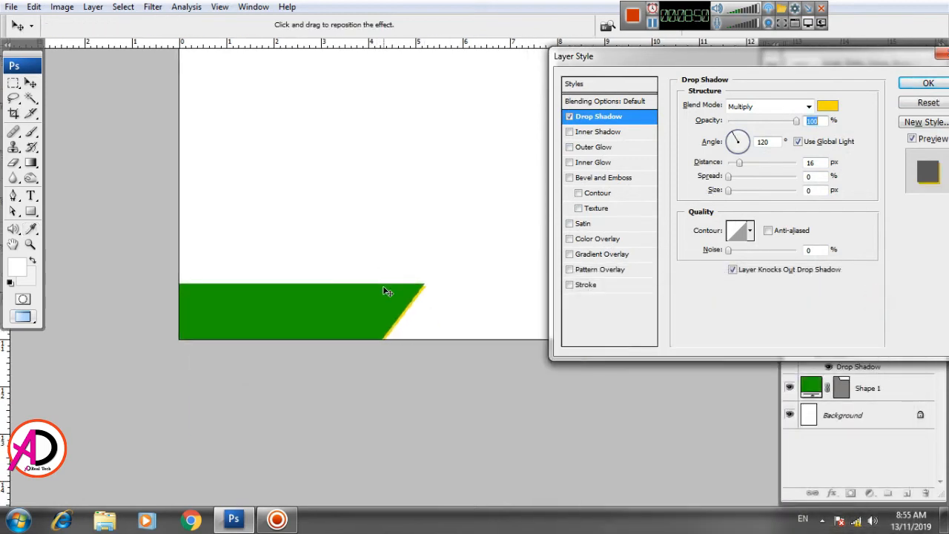
pyautogui.click(922, 86)
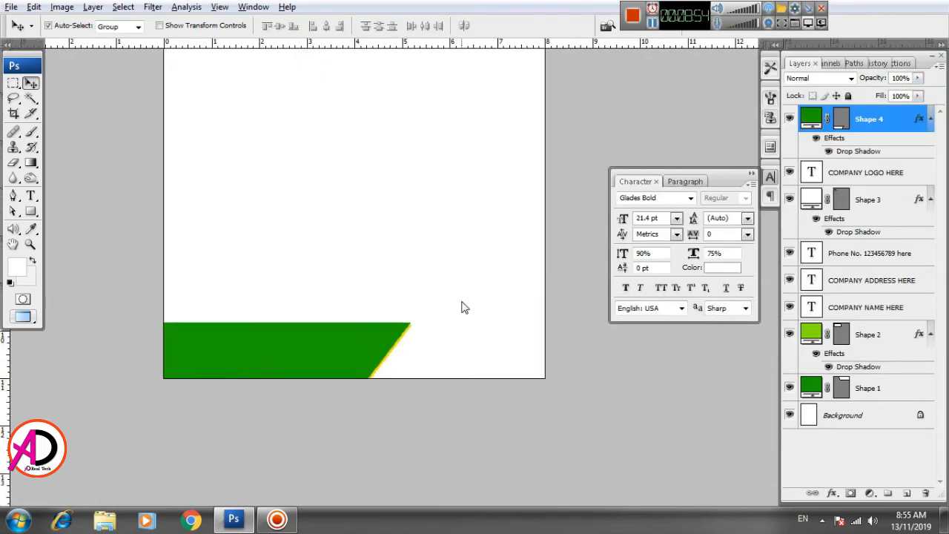
# Step: Draw a second rectangle along the bottom-right of the page, overlapping the dark green footer, with the Rectangle tool
pyautogui.moveTo(466, 201); pyautogui.dragTo(462, 372)
pyautogui.scroll(-2, 477, 339)
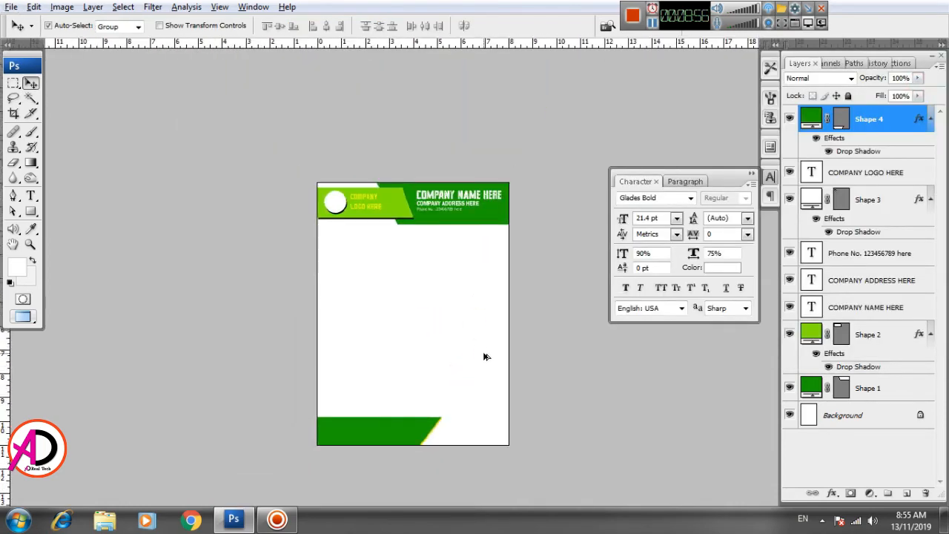
pyautogui.scroll(3, 483, 357)
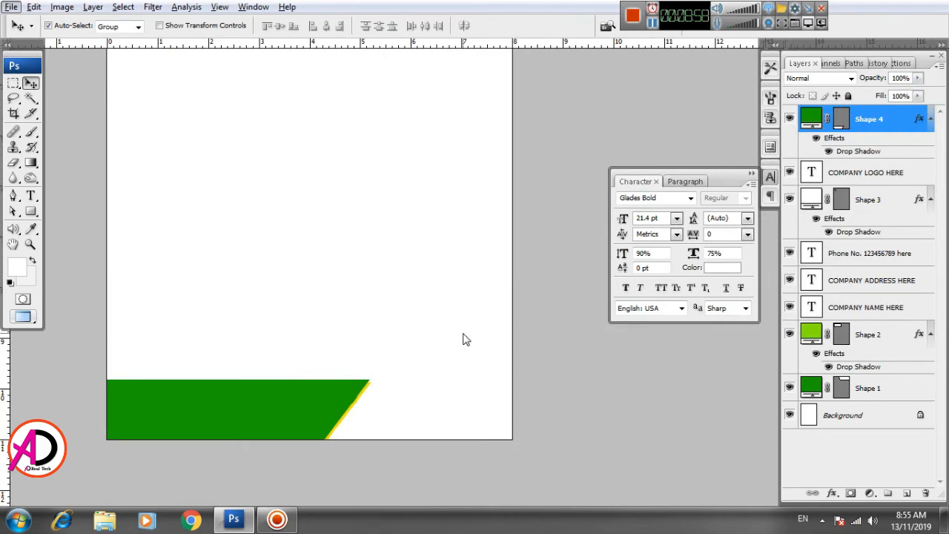
pyautogui.scroll(1, 428, 336)
pyautogui.moveTo(453, 349); pyautogui.dragTo(485, 264)
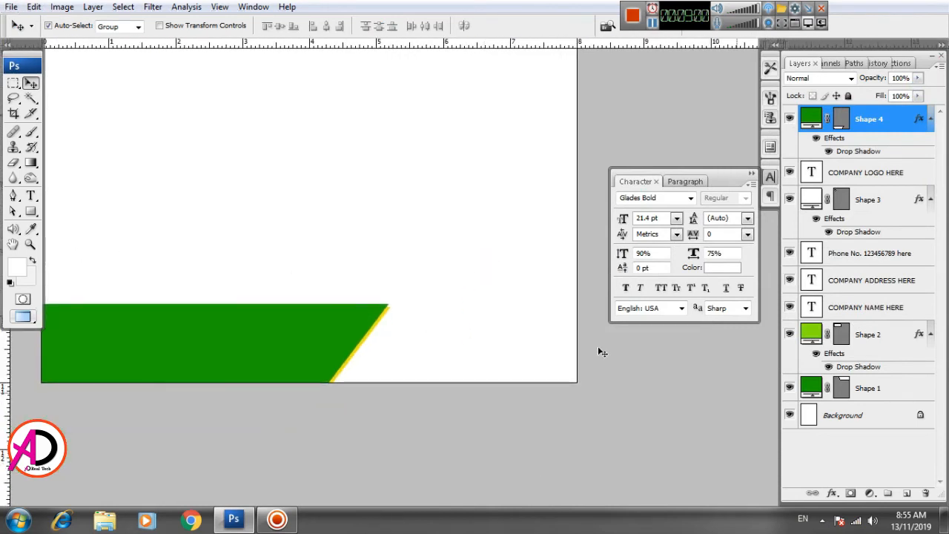
pyautogui.scroll(1, 289, 306)
pyautogui.moveTo(379, 346); pyautogui.dragTo(383, 303)
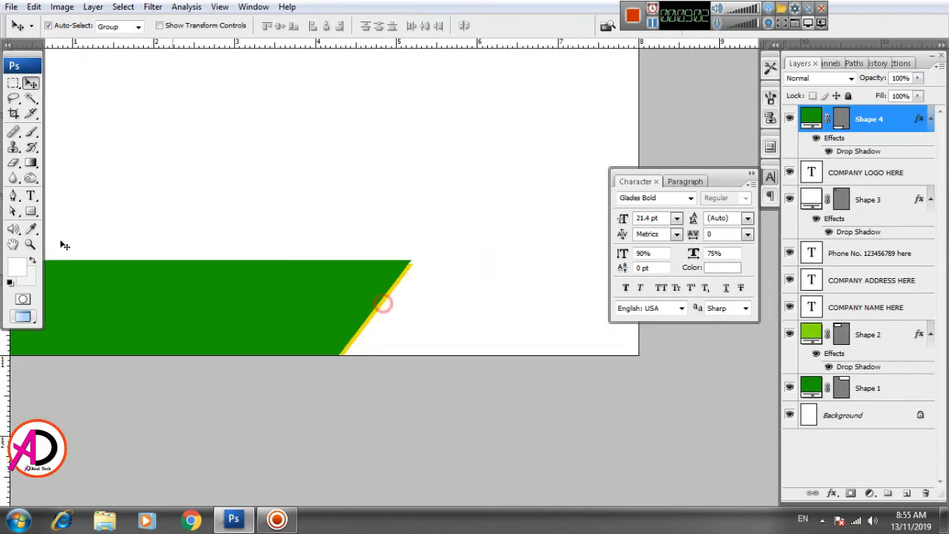
pyautogui.click(31, 212)
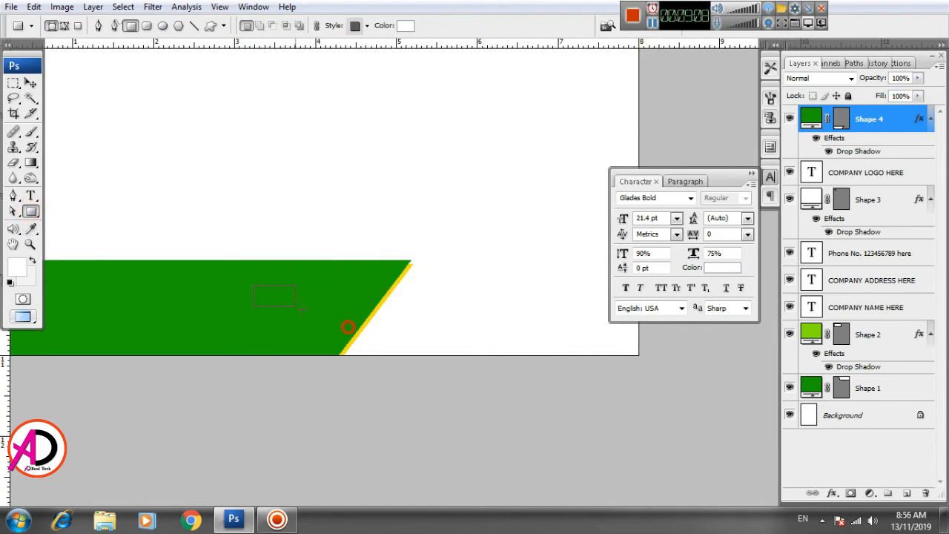
pyautogui.moveTo(347, 327); pyautogui.dragTo(638, 355)
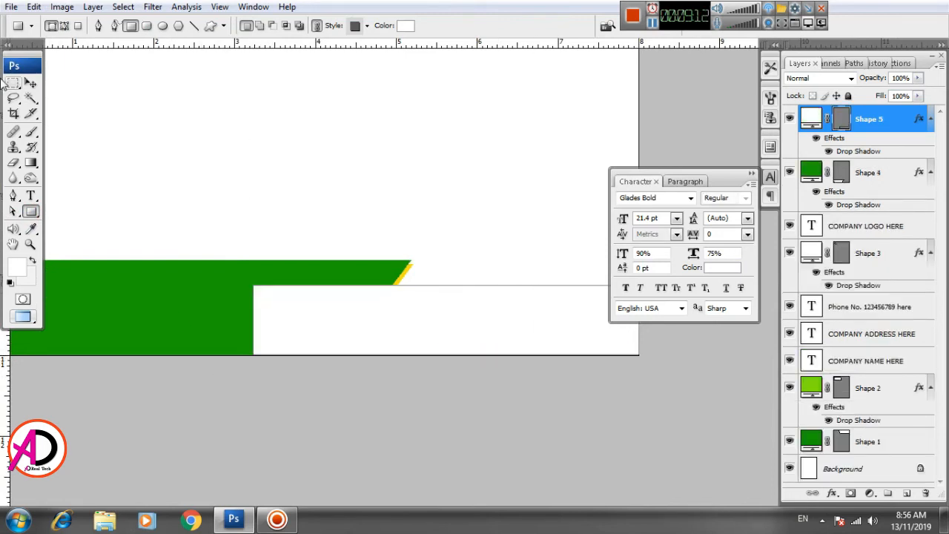
# Step: Select the new rectangle and fill it with the header's light green, R 139, G 219, B 1
pyautogui.click(30, 83)
pyautogui.click(531, 240)
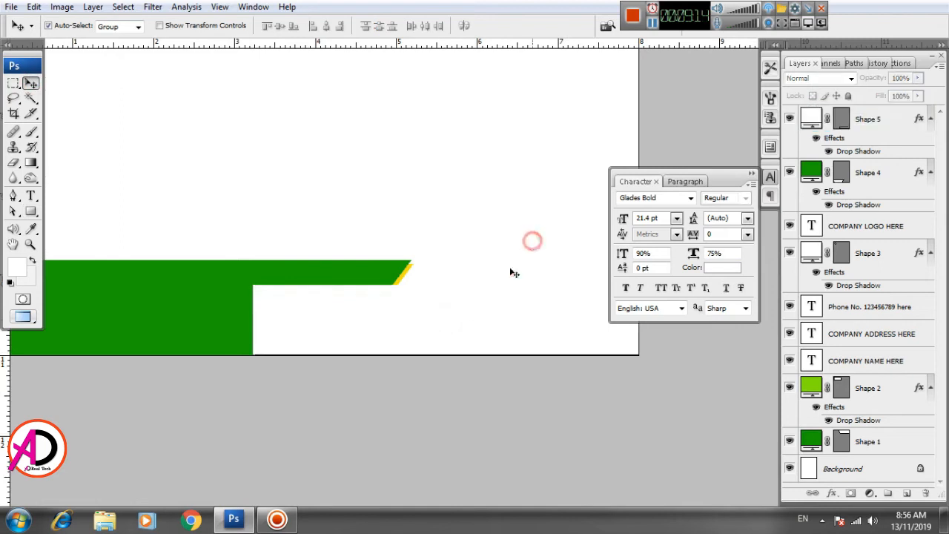
pyautogui.click(457, 318)
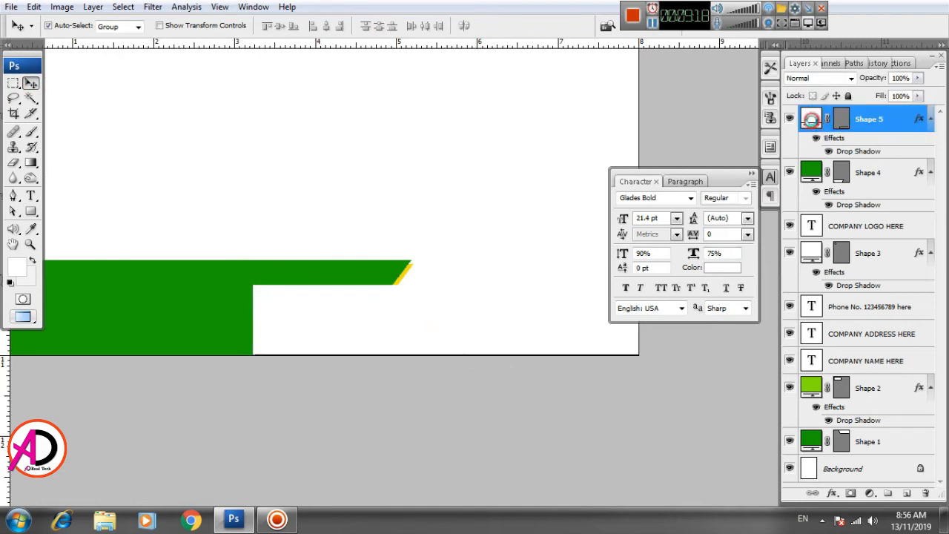
pyautogui.doubleClick(811, 119)
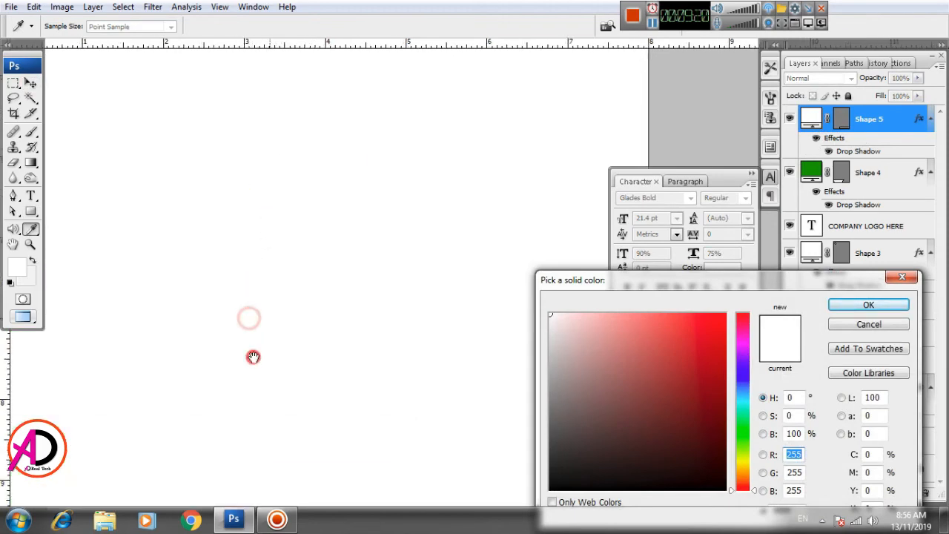
pyautogui.click(253, 161)
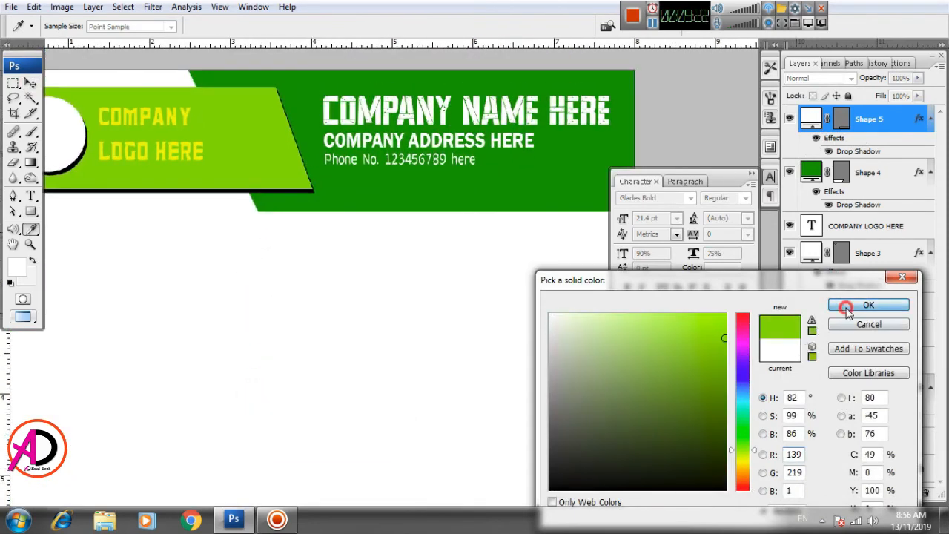
pyautogui.click(867, 304)
# Step: Skew the light green rectangle so its left edge slants parallel to the dark green footer's edge
pyautogui.moveTo(373, 400); pyautogui.dragTo(461, 170)
pyautogui.moveTo(403, 372); pyautogui.dragTo(381, 214)
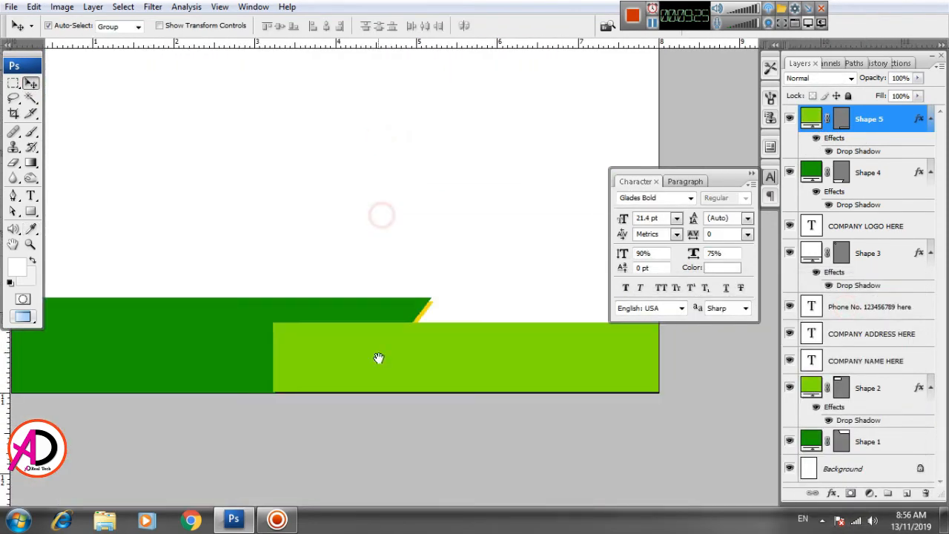
pyautogui.moveTo(428, 377); pyautogui.dragTo(384, 369)
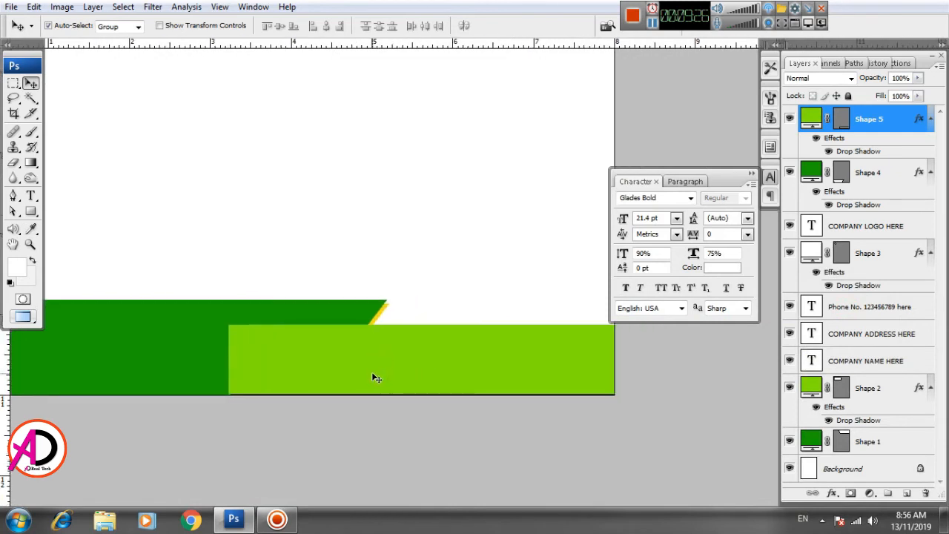
pyautogui.hotkey('ctrl', 't')
pyautogui.rightClick(297, 349)
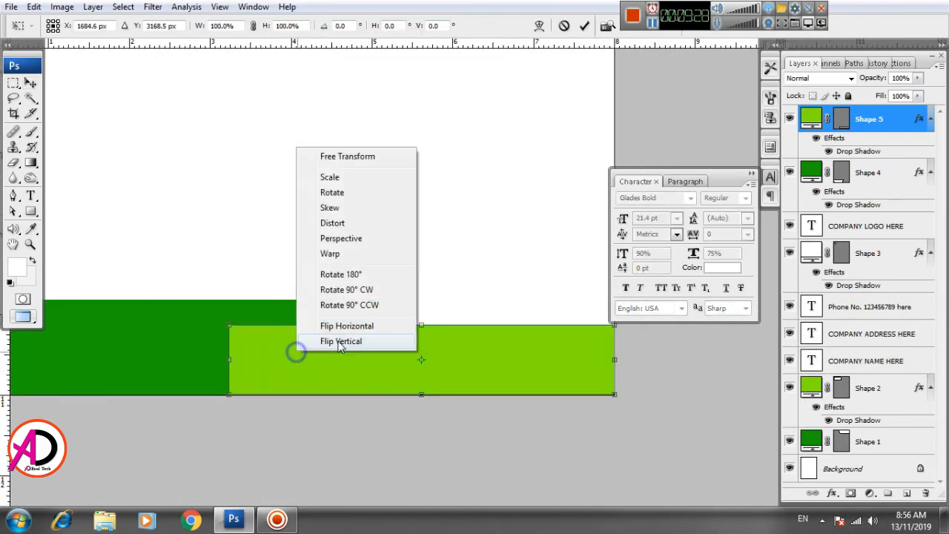
pyautogui.click(348, 208)
pyautogui.moveTo(231, 325); pyautogui.dragTo(282, 327)
pyautogui.doubleClick(324, 348)
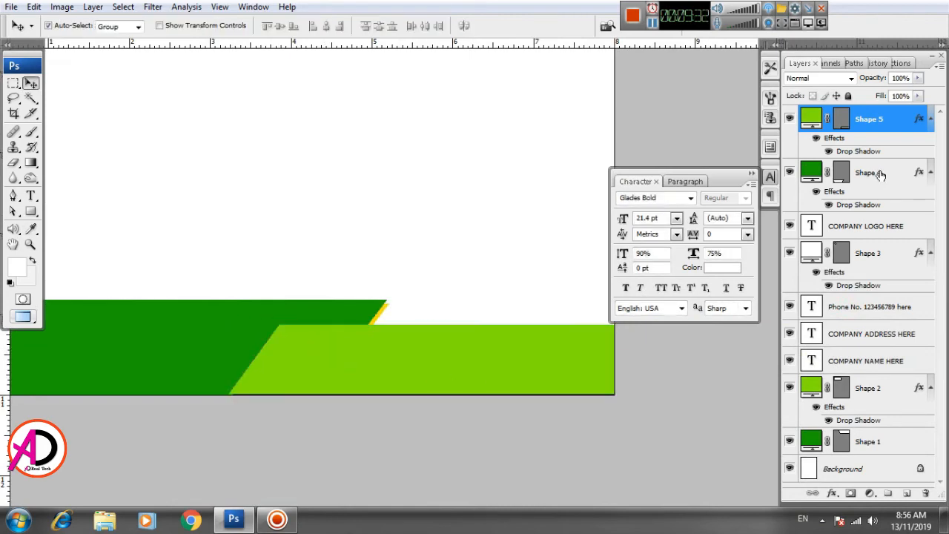
# Step: Try to set the light green shape's drop shadow distance and size to 0
pyautogui.doubleClick(859, 152)
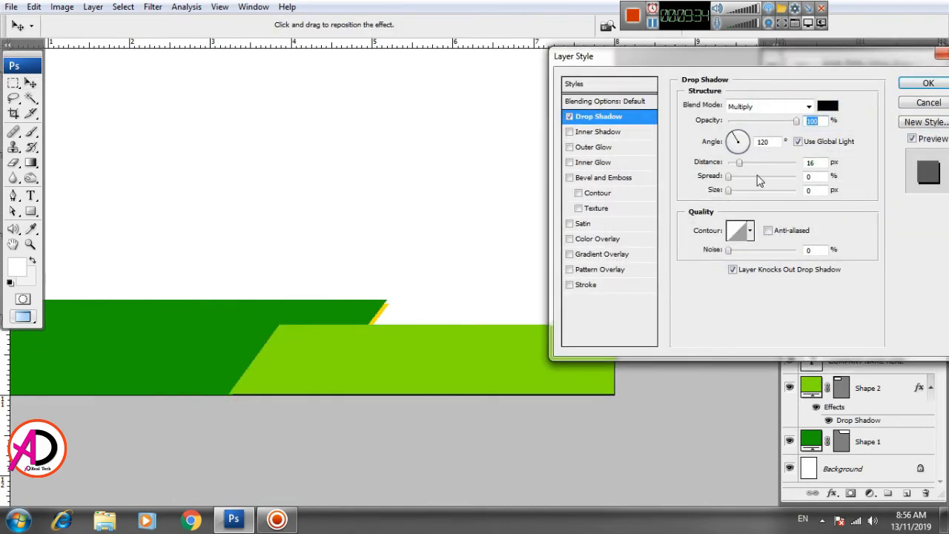
pyautogui.moveTo(737, 163); pyautogui.dragTo(718, 200)
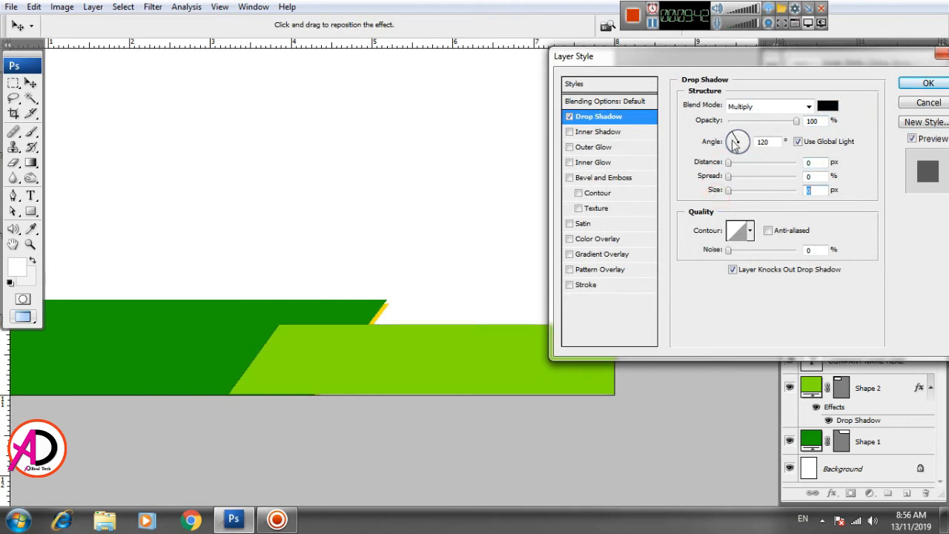
pyautogui.moveTo(736, 147); pyautogui.dragTo(730, 169)
pyautogui.press('Return')
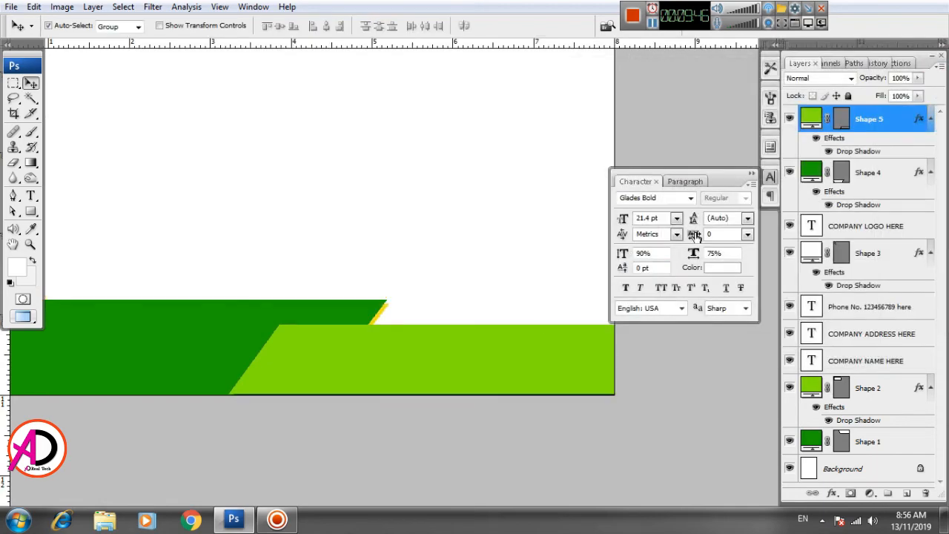
# Step: Reposition the light green shape's drop shadow upward so it shows along the shape's top edge
pyautogui.doubleClick(862, 152)
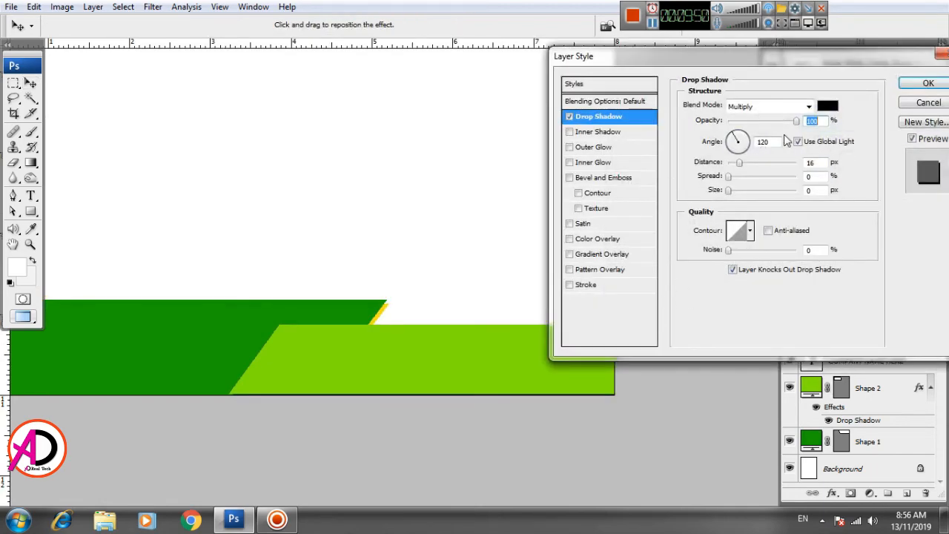
pyautogui.moveTo(797, 124)
pyautogui.mouseDown()
pyautogui.moveTo(775, 125)
pyautogui.moveTo(784, 121)
pyautogui.mouseUp()
pyautogui.moveTo(512, 351)
pyautogui.mouseDown()
pyautogui.moveTo(510, 338)
pyautogui.moveTo(523, 338)
pyautogui.mouseUp()
pyautogui.click(926, 84)
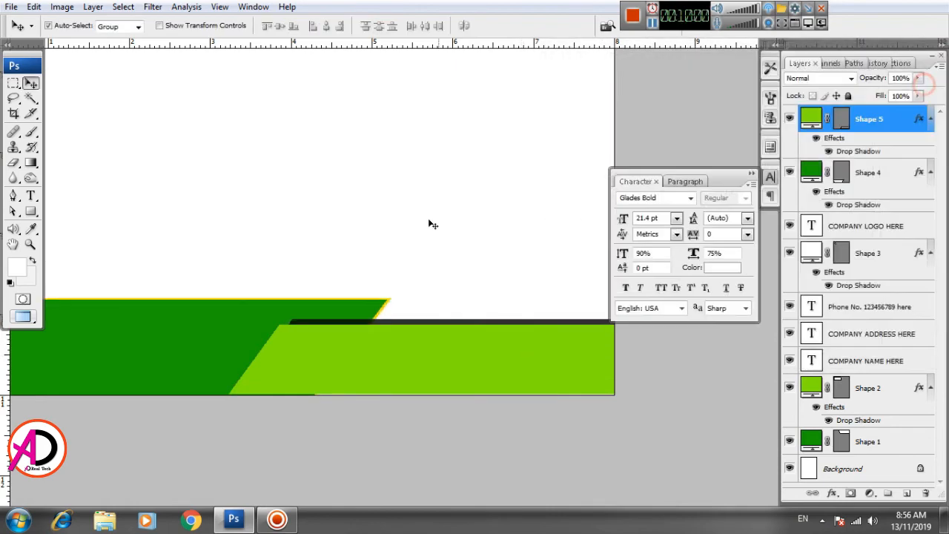
pyautogui.scroll(10, 429, 224)
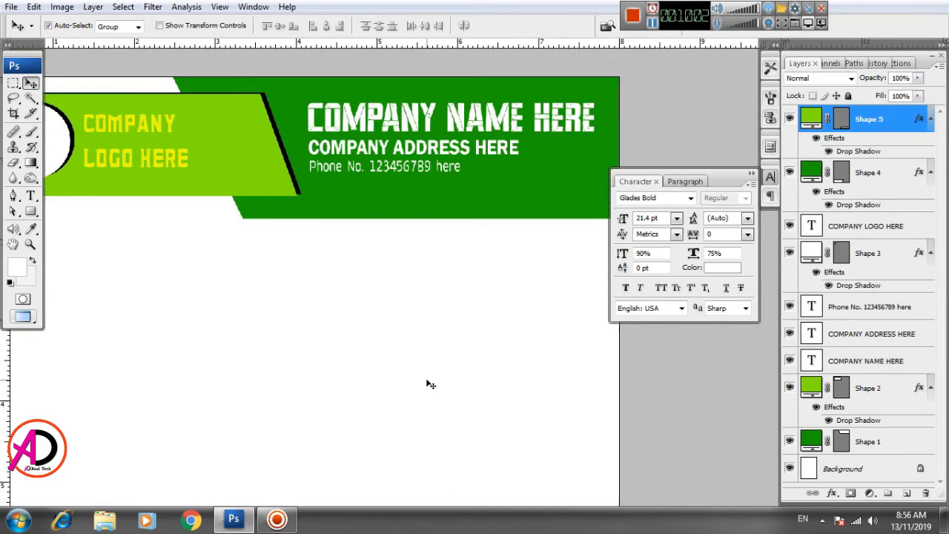
# Step: Increase the drop shadow distance of the light green footer shape
pyautogui.scroll(-2, 430, 384)
pyautogui.scroll(1, 437, 402)
pyautogui.moveTo(486, 392); pyautogui.dragTo(507, 251)
pyautogui.scroll(-4, 478, 376)
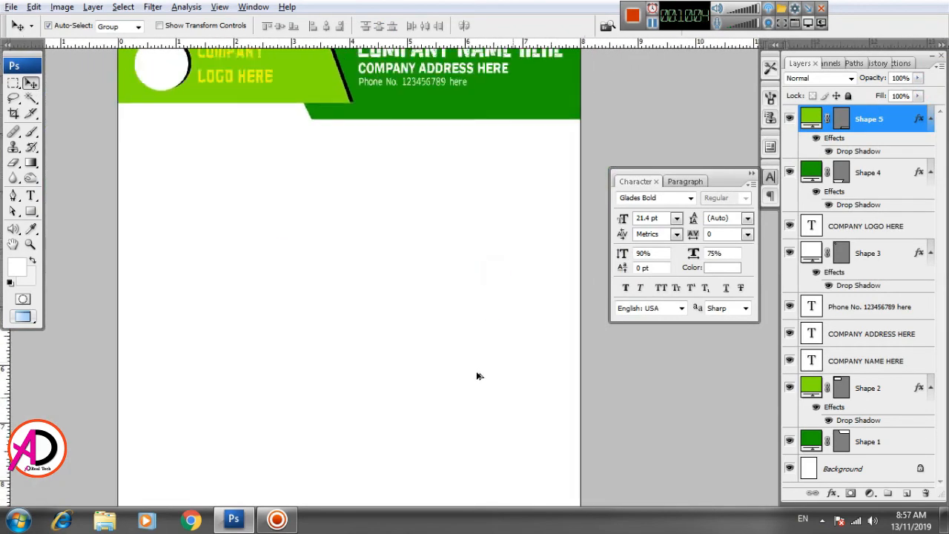
pyautogui.moveTo(476, 358); pyautogui.dragTo(467, 313)
pyautogui.scroll(2, 461, 345)
pyautogui.moveTo(460, 270); pyautogui.dragTo(440, 415)
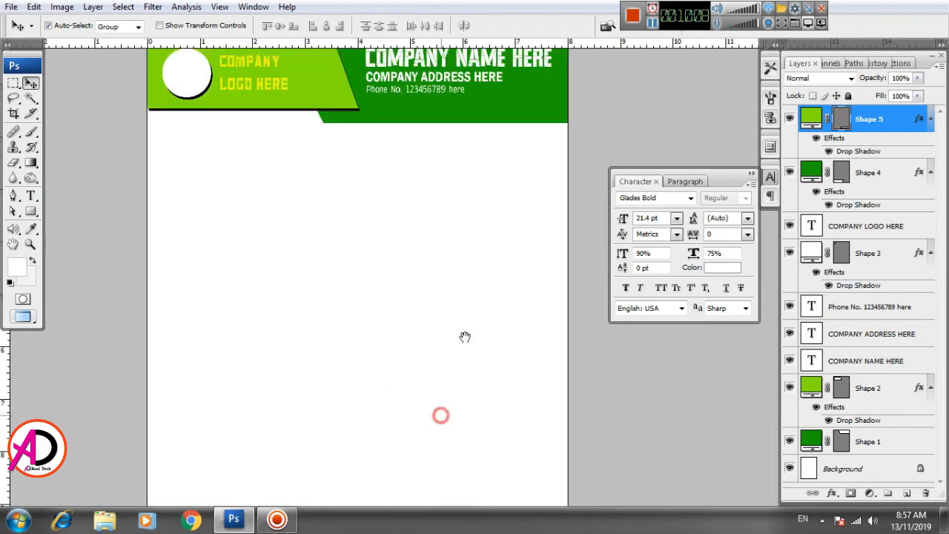
pyautogui.moveTo(466, 165); pyautogui.dragTo(438, 199)
pyautogui.moveTo(446, 417); pyautogui.dragTo(447, 218)
pyautogui.click(415, 406)
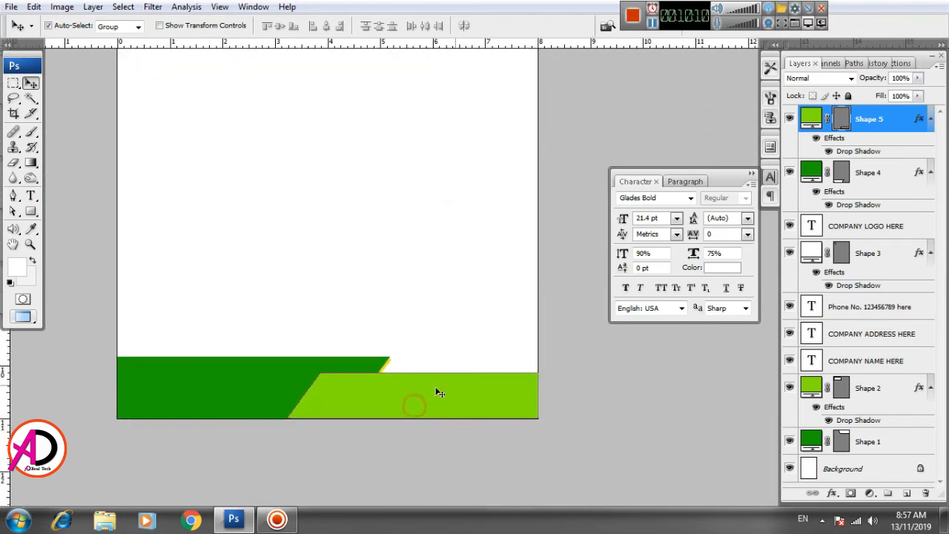
pyautogui.scroll(4, 430, 392)
pyautogui.moveTo(456, 408); pyautogui.dragTo(453, 366)
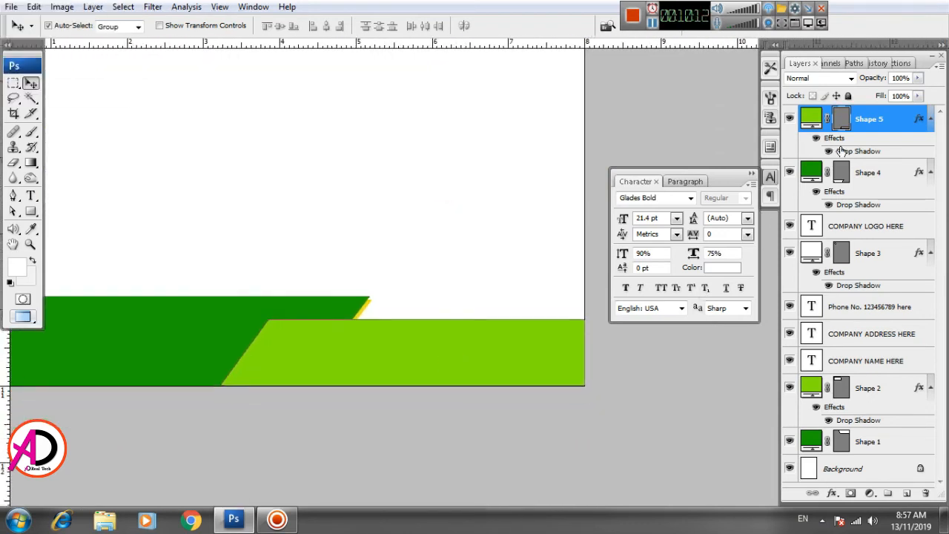
pyautogui.doubleClick(841, 150)
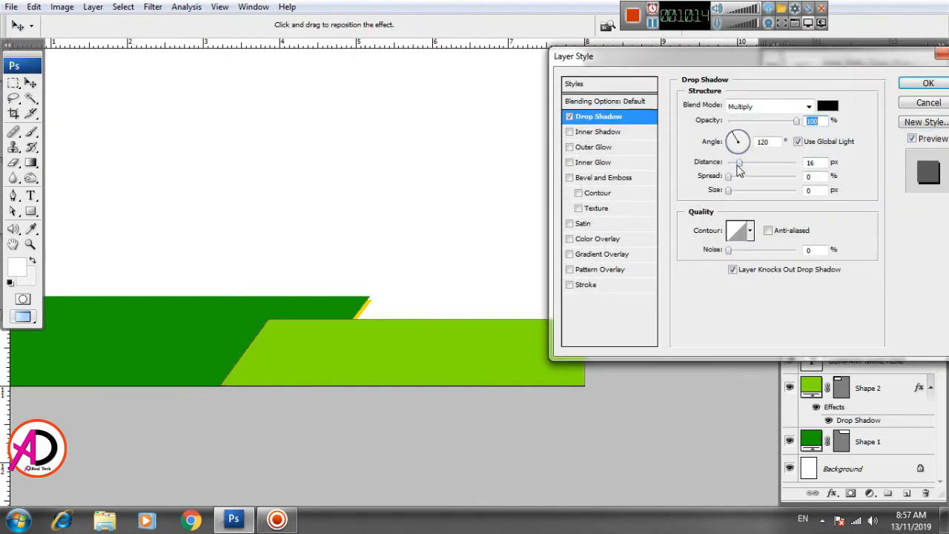
pyautogui.moveTo(737, 166); pyautogui.dragTo(758, 165)
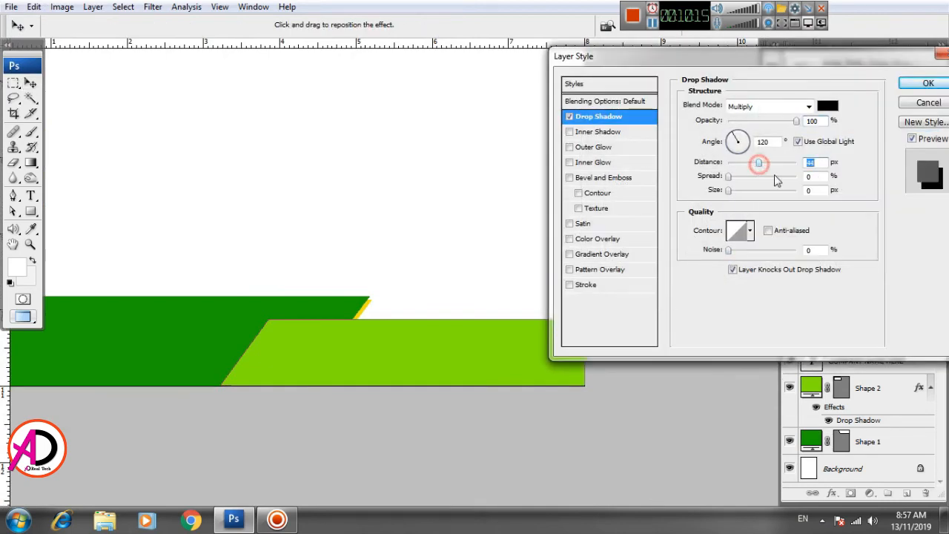
pyautogui.click(916, 84)
# Step: Convert the light green shape's drop shadow into its own separate layer
pyautogui.rightClick(858, 152)
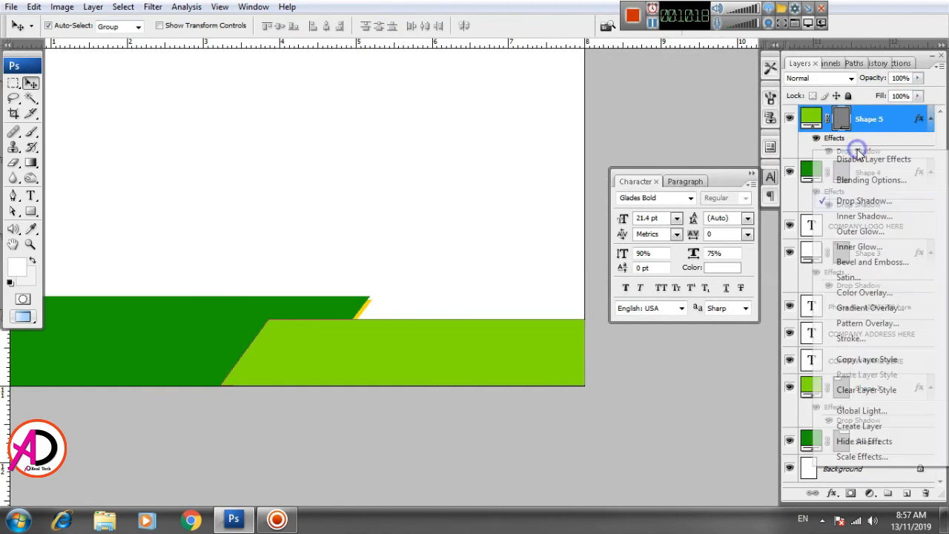
pyautogui.click(852, 427)
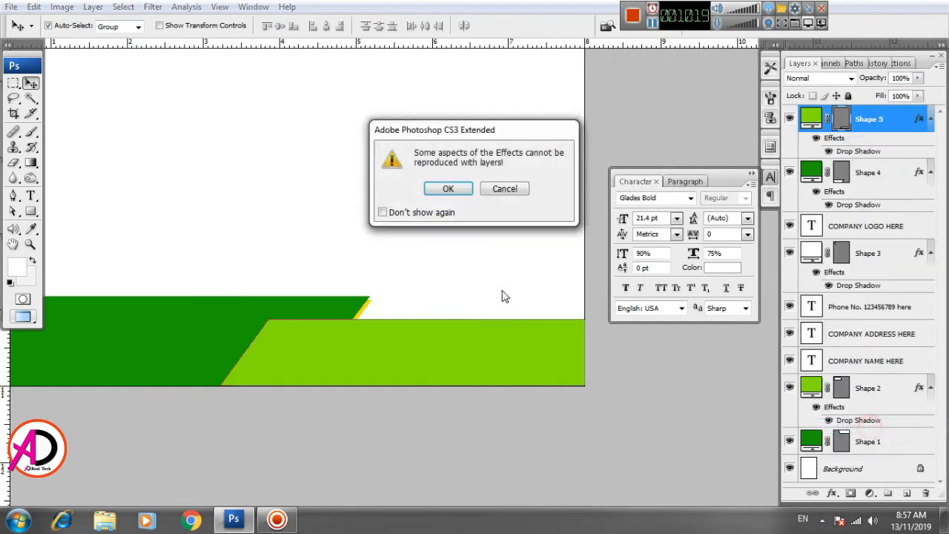
pyautogui.click(450, 190)
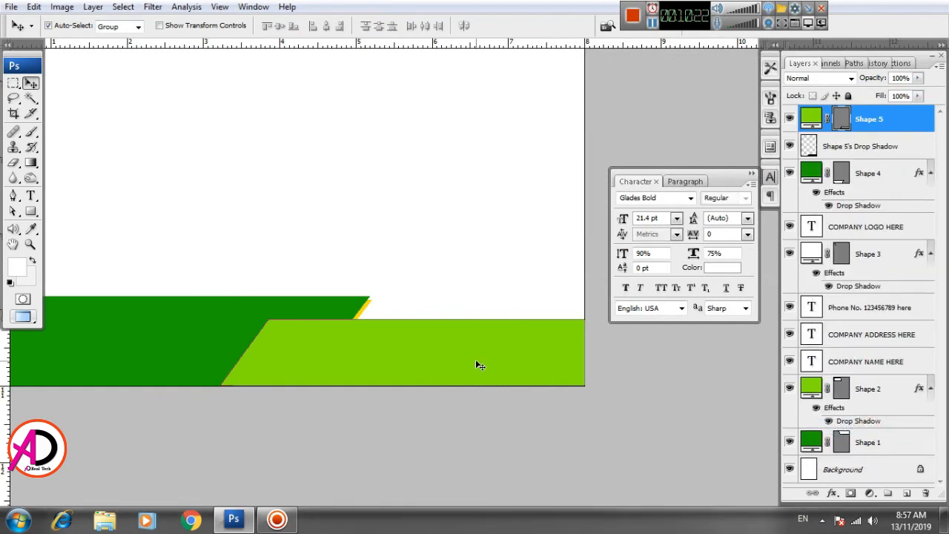
# Step: Move the separated drop shadow so it shows as a thin black line along the light green shape's top edge
pyautogui.moveTo(541, 363); pyautogui.dragTo(539, 340)
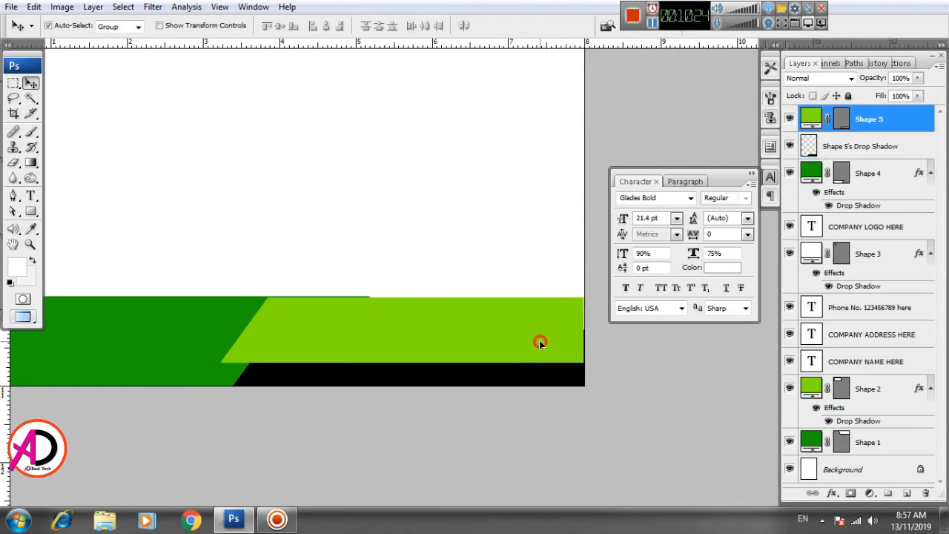
pyautogui.click(509, 382)
pyautogui.moveTo(512, 334); pyautogui.dragTo(510, 361)
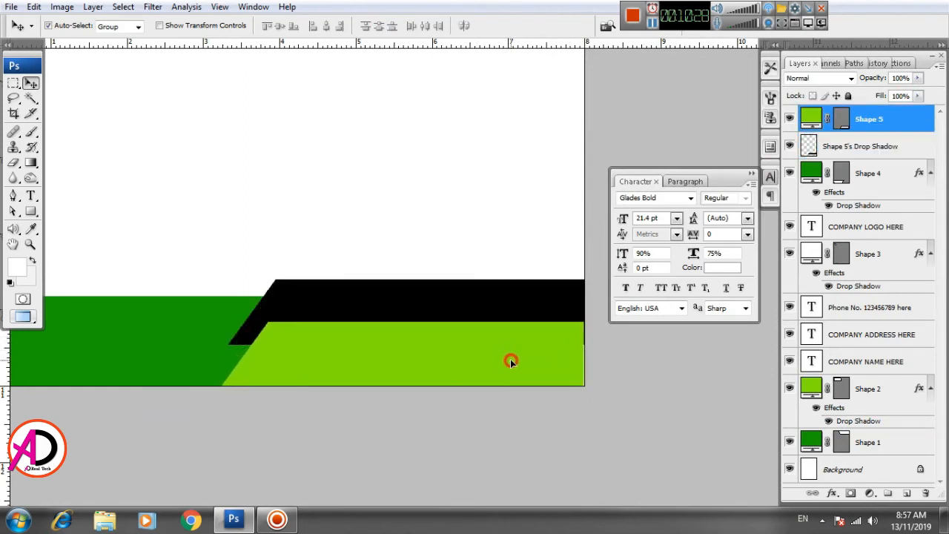
pyautogui.moveTo(483, 312); pyautogui.dragTo(477, 341)
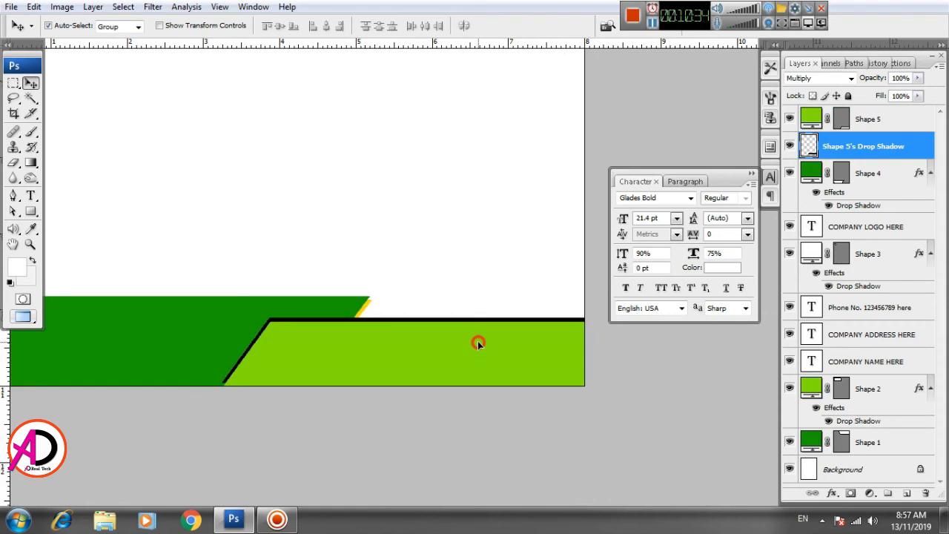
pyautogui.moveTo(477, 341); pyautogui.dragTo(479, 341)
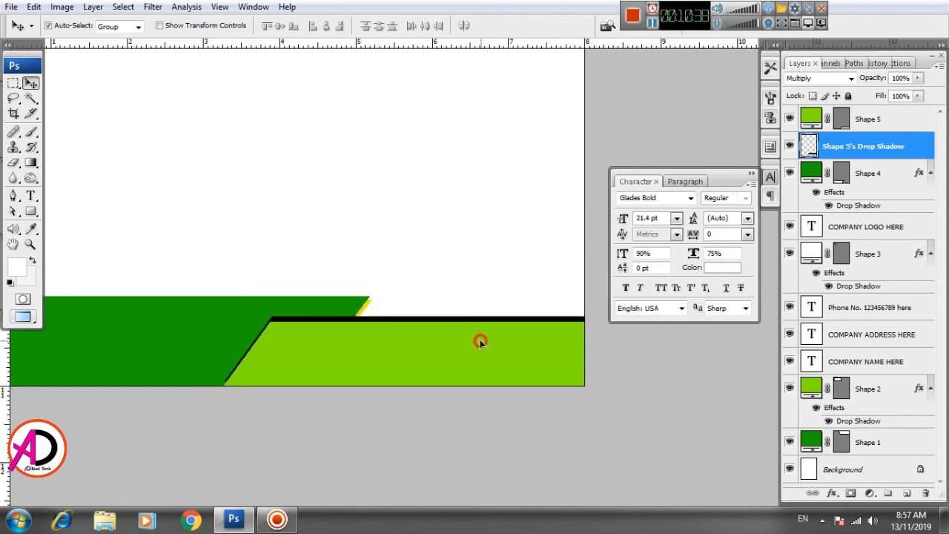
# Step: Zoom out and pan to review the whole letterhead layout
pyautogui.click(474, 247)
pyautogui.scroll(-4, 485, 282)
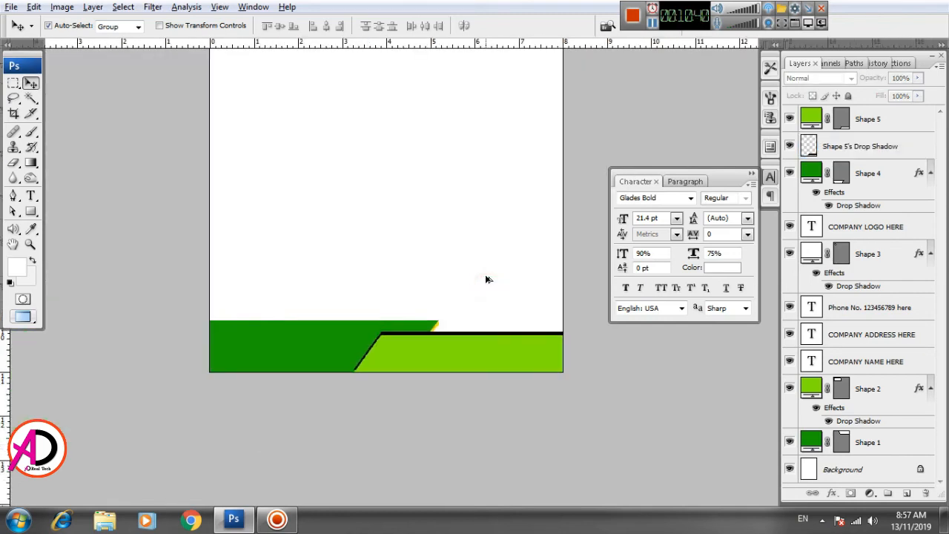
pyautogui.scroll(3, 487, 287)
pyautogui.moveTo(471, 222); pyautogui.dragTo(478, 364)
pyautogui.scroll(-3, 482, 339)
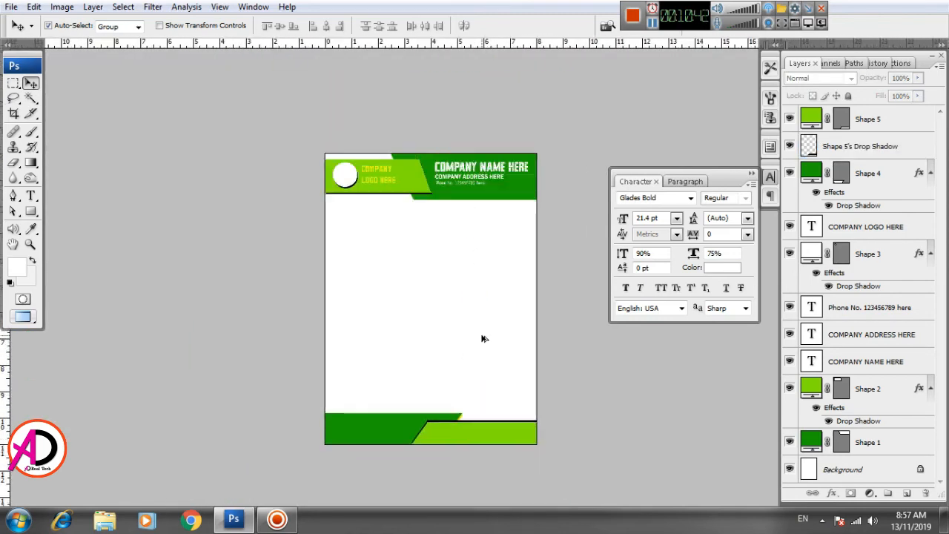
pyautogui.scroll(2, 483, 339)
pyautogui.scroll(1, 483, 339)
pyautogui.scroll(-2, 482, 339)
pyautogui.scroll(2, 483, 339)
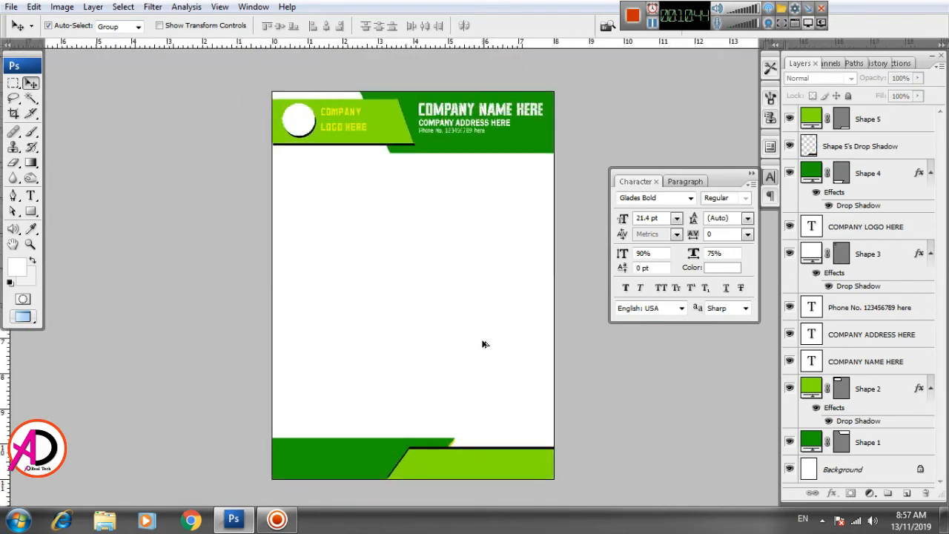
pyautogui.scroll(-1, 484, 346)
pyautogui.scroll(2, 485, 345)
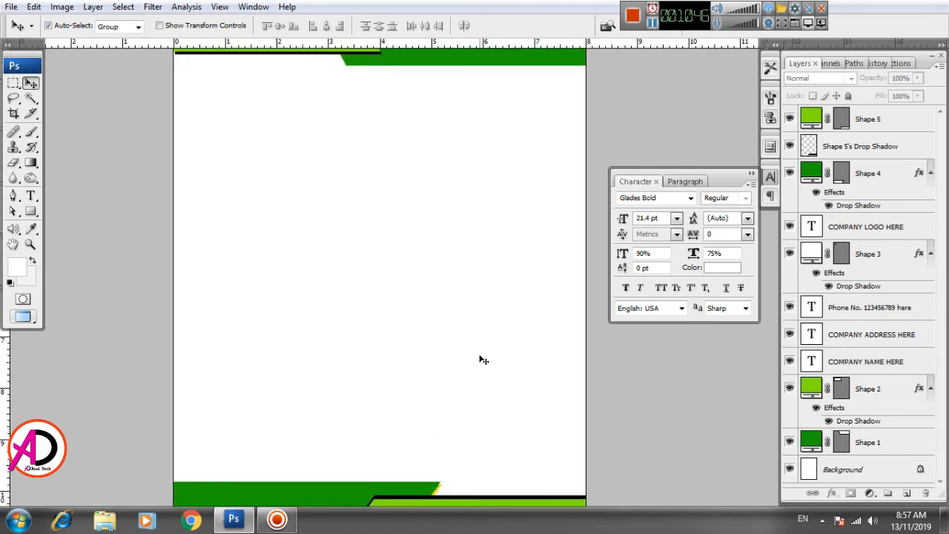
pyautogui.moveTo(483, 360); pyautogui.dragTo(516, 372)
# Step: Draw a narrow vertical rectangle at the page's left edge just below the header
pyautogui.click(30, 211)
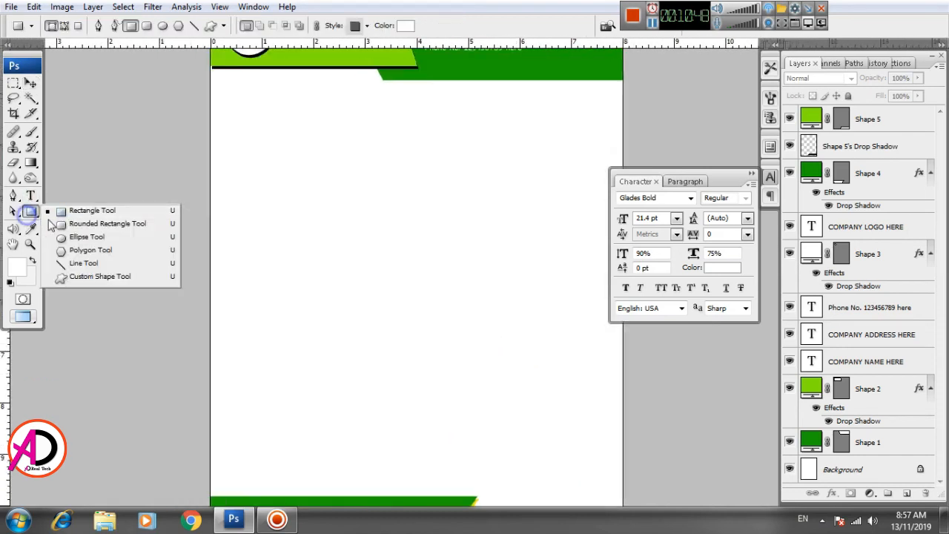
pyautogui.click(100, 213)
pyautogui.moveTo(323, 228); pyautogui.dragTo(323, 278)
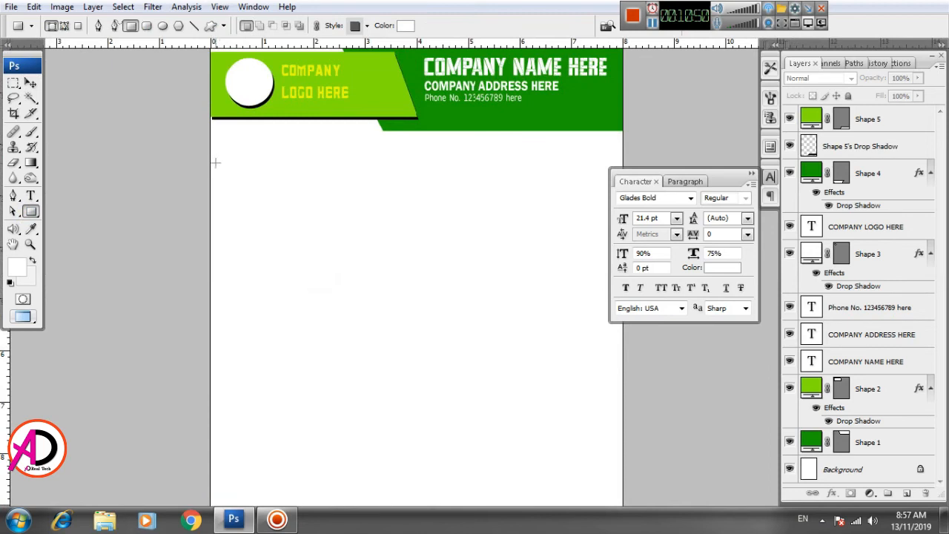
pyautogui.moveTo(210, 180); pyautogui.dragTo(230, 281)
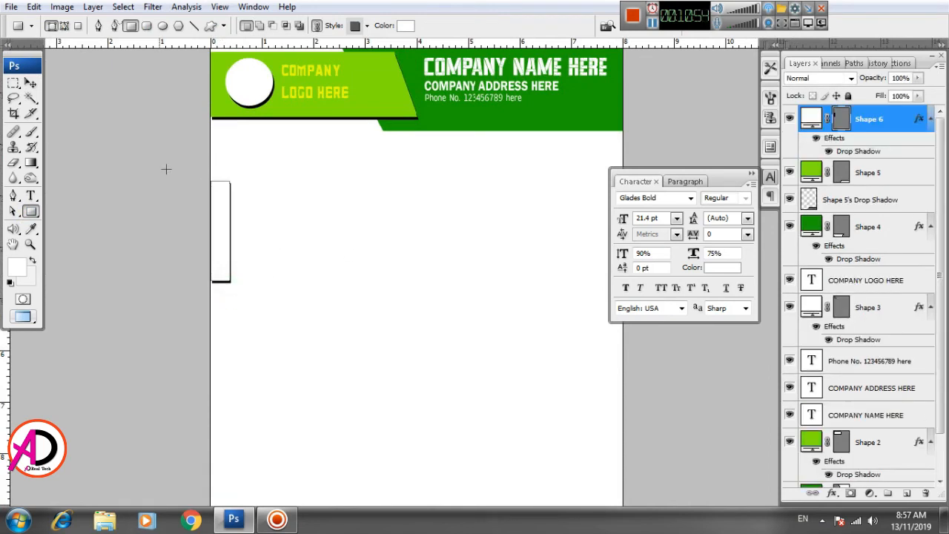
# Step: Turn off the new rectangle's drop shadow effect
pyautogui.click(31, 83)
pyautogui.click(298, 238)
pyautogui.click(222, 226)
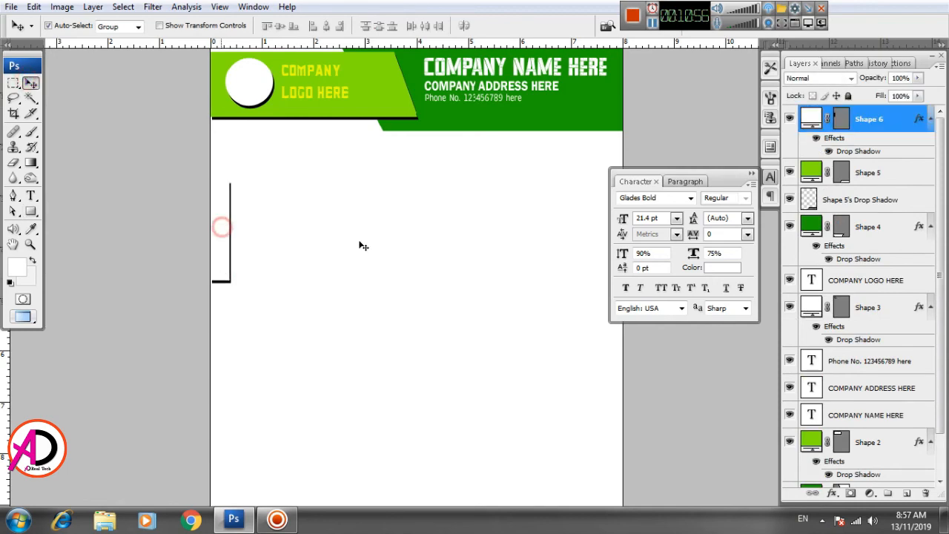
pyautogui.doubleClick(854, 153)
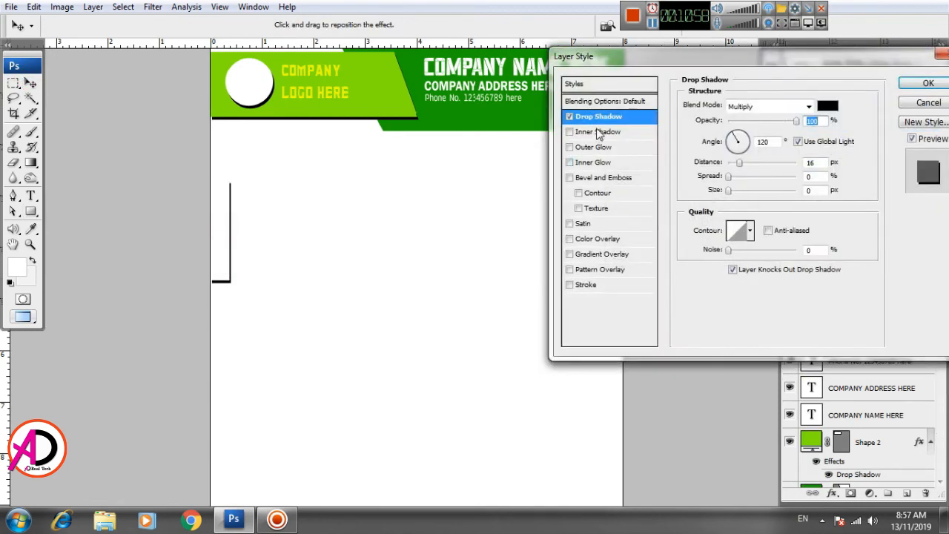
pyautogui.click(919, 83)
# Step: Fill the new rectangle with the header's dark green, R 34, G 155, B 2
pyautogui.doubleClick(810, 120)
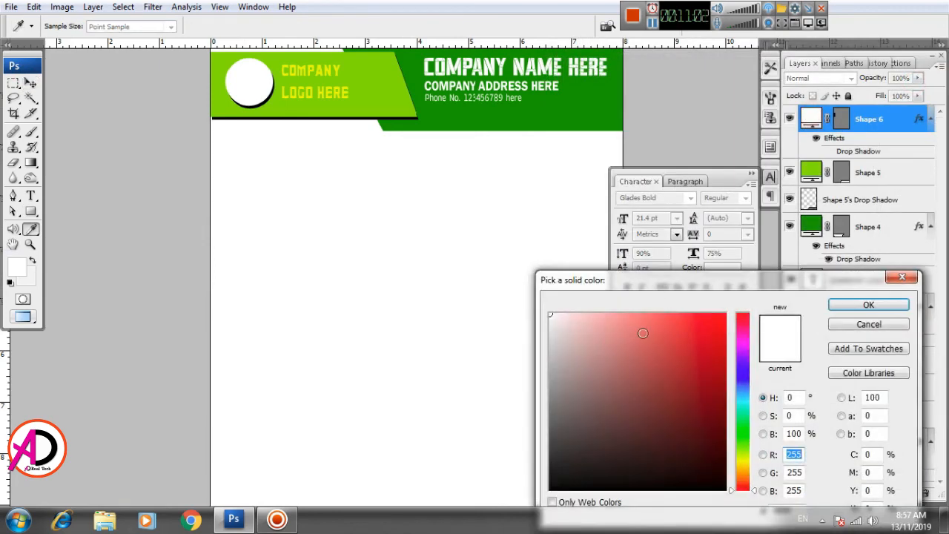
pyautogui.click(615, 106)
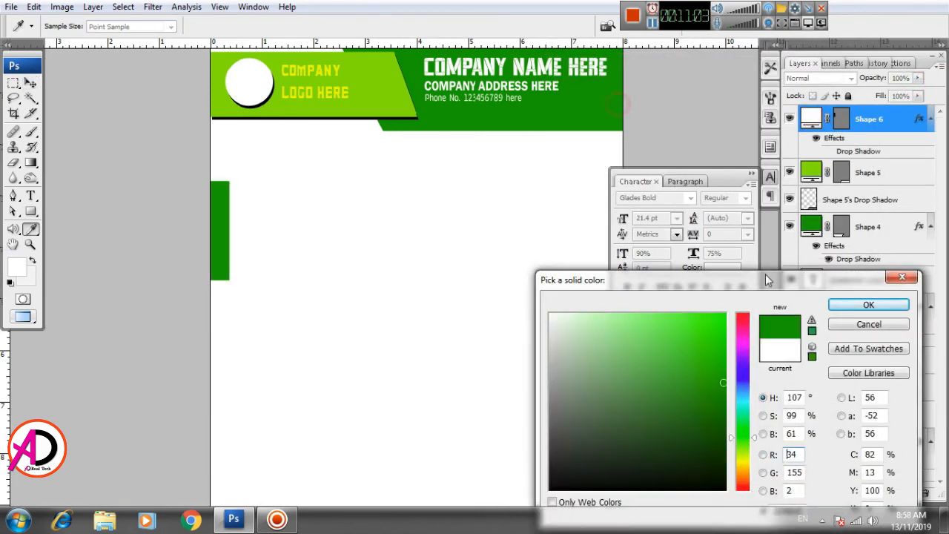
pyautogui.click(868, 304)
# Step: Make the dark green rectangle slightly narrower with Free Transform
pyautogui.hotkey('ctrl', 't')
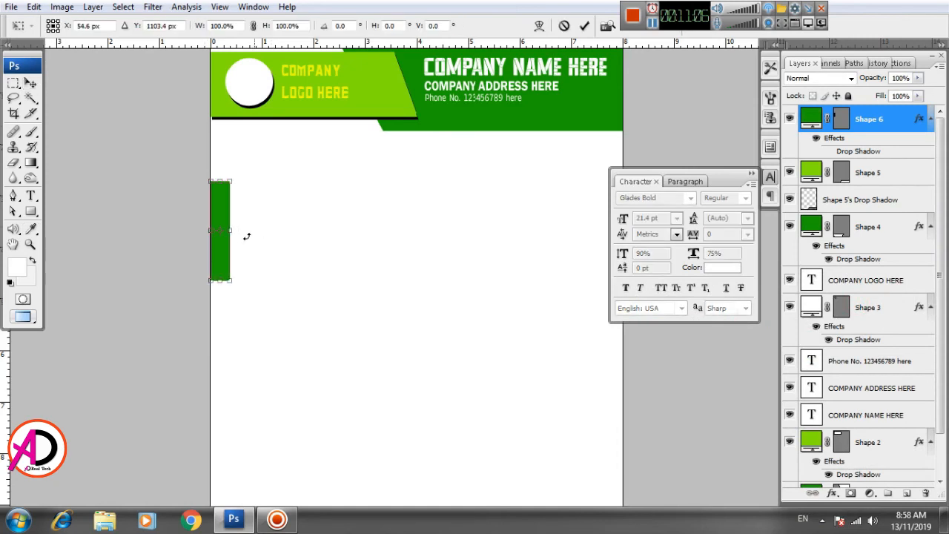
pyautogui.moveTo(233, 230); pyautogui.dragTo(228, 230)
pyautogui.press('Return')
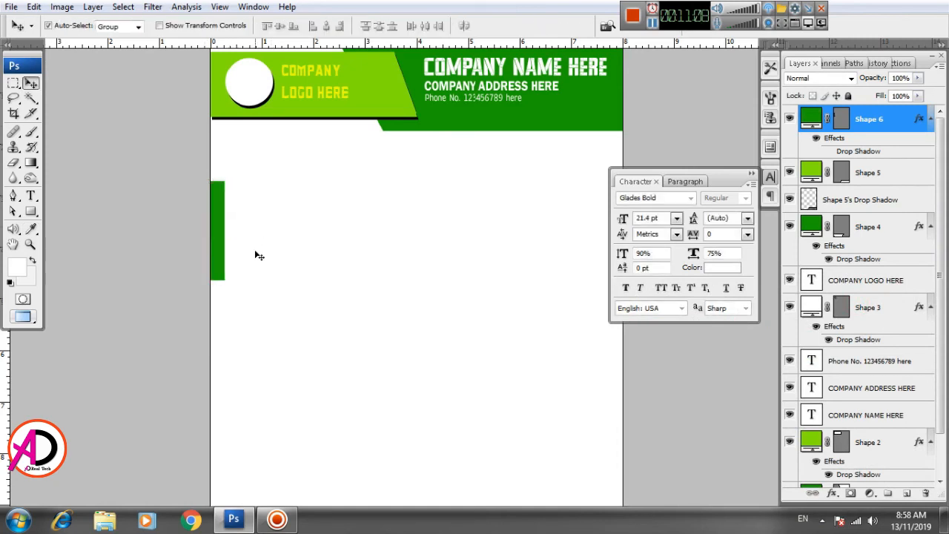
# Step: Recolour the rectangle yellow, R 246, G 255, B 0, sampled from the logo text
pyautogui.moveTo(348, 284); pyautogui.dragTo(317, 263)
pyautogui.scroll(-4, 353, 287)
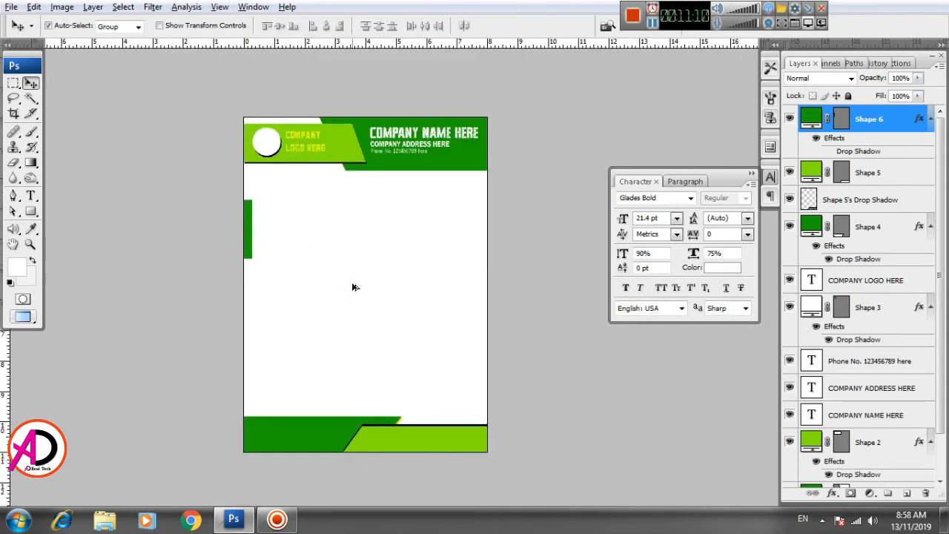
pyautogui.scroll(1, 353, 287)
pyautogui.click(333, 273)
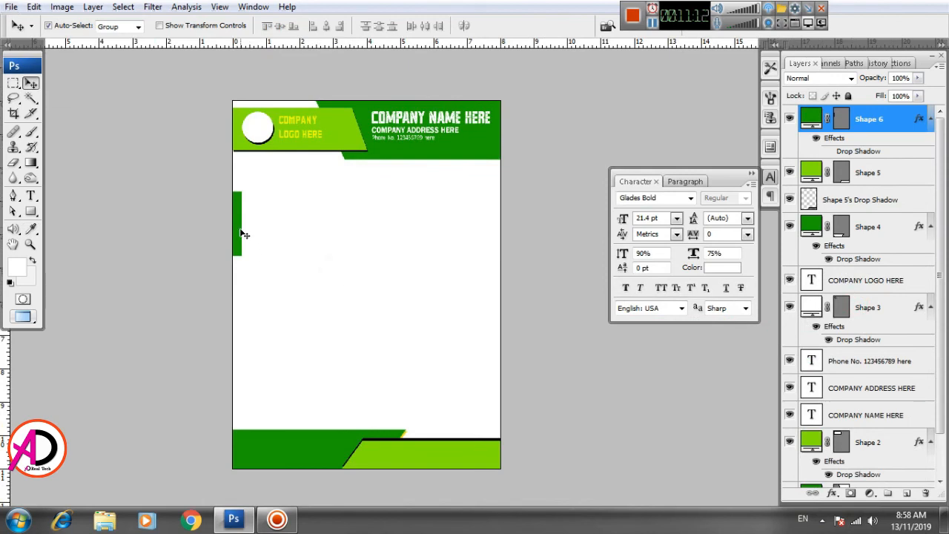
pyautogui.doubleClick(817, 120)
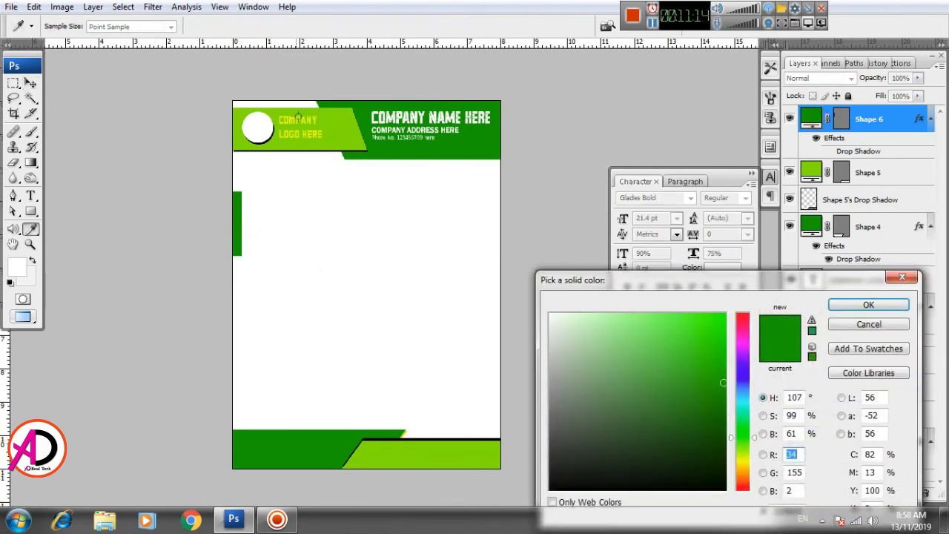
pyautogui.click(292, 120)
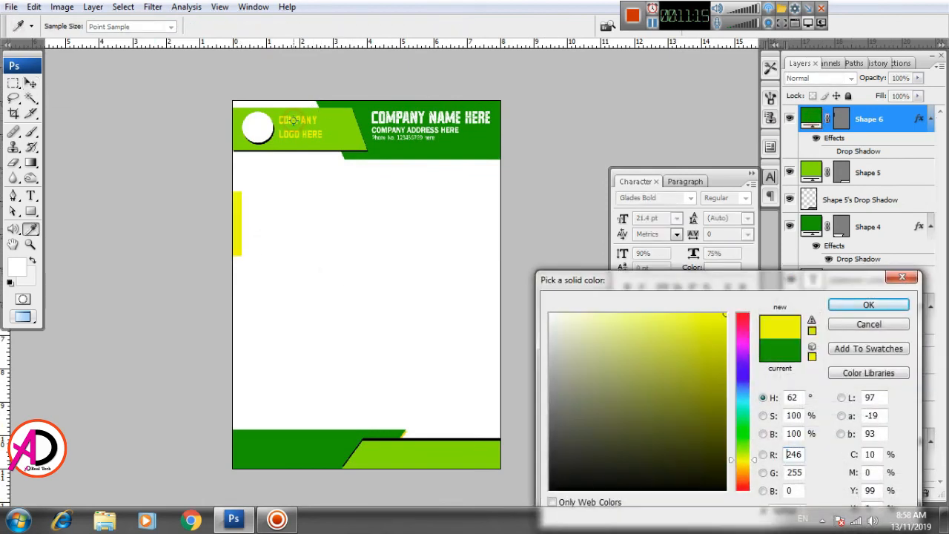
pyautogui.click(864, 307)
# Step: Type REF NO. in black at the left of the page, just below the header
pyautogui.moveTo(373, 279); pyautogui.dragTo(390, 269)
pyautogui.scroll(1, 411, 312)
pyautogui.moveTo(422, 320)
pyautogui.mouseDown()
pyautogui.moveTo(459, 324)
pyautogui.moveTo(430, 328)
pyautogui.mouseUp()
pyautogui.scroll(3, 431, 329)
pyautogui.scroll(1, 433, 329)
pyautogui.moveTo(401, 277); pyautogui.dragTo(472, 346)
pyautogui.click(33, 195)
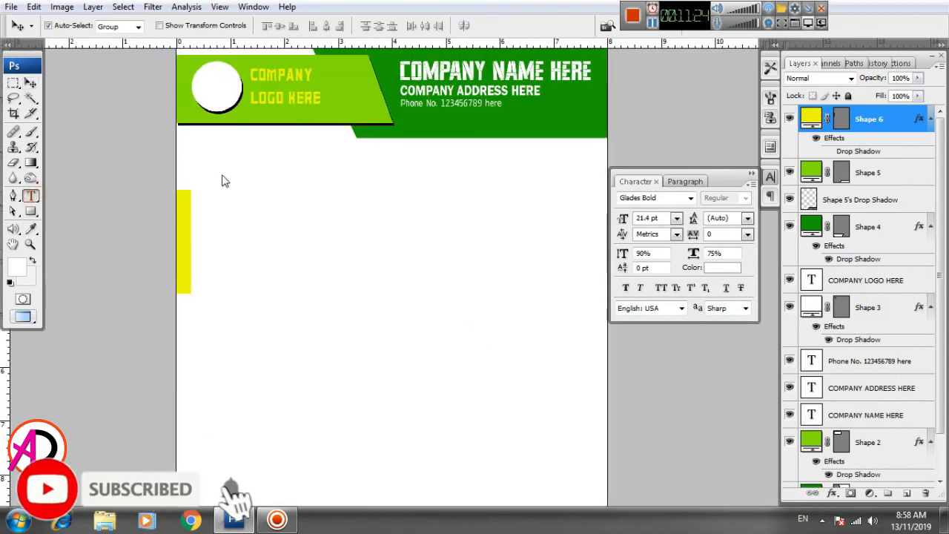
pyautogui.click(193, 166)
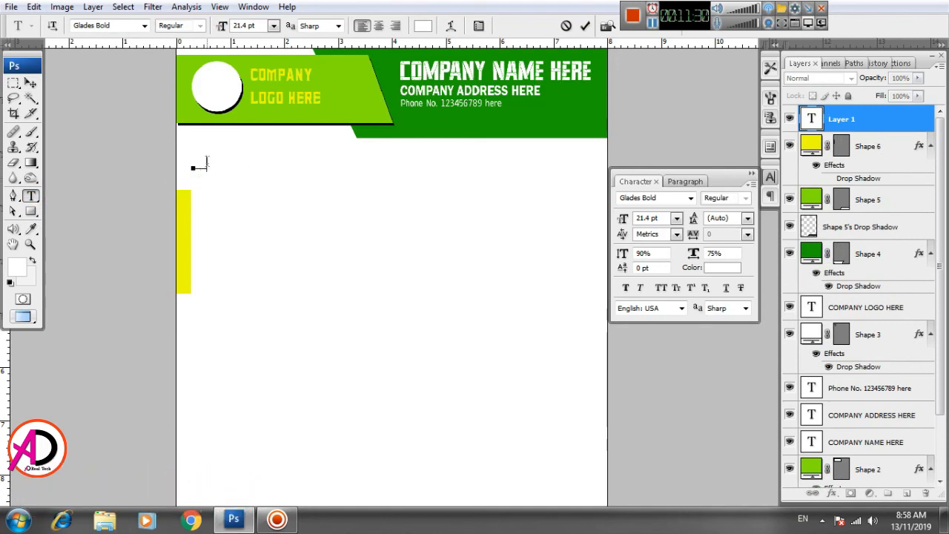
pyautogui.click(722, 266)
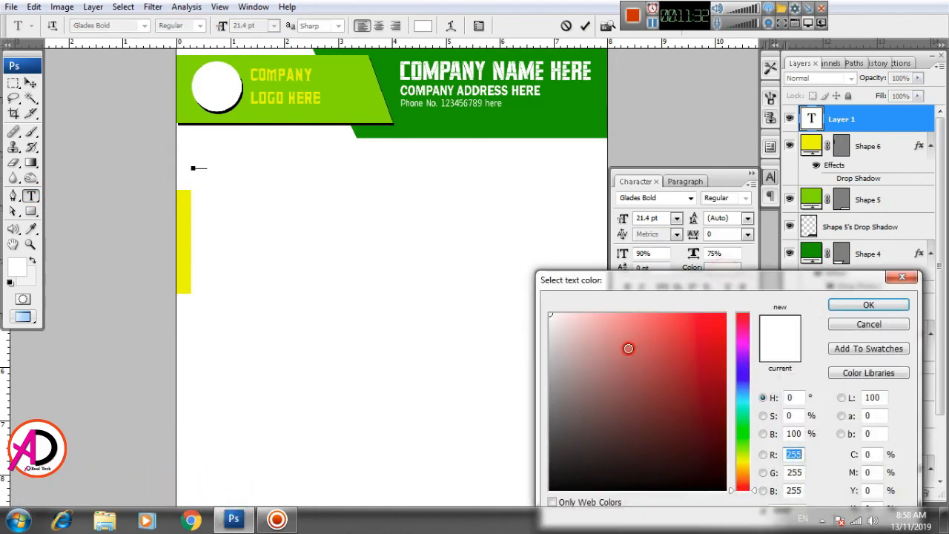
pyautogui.click(550, 489)
pyautogui.click(867, 307)
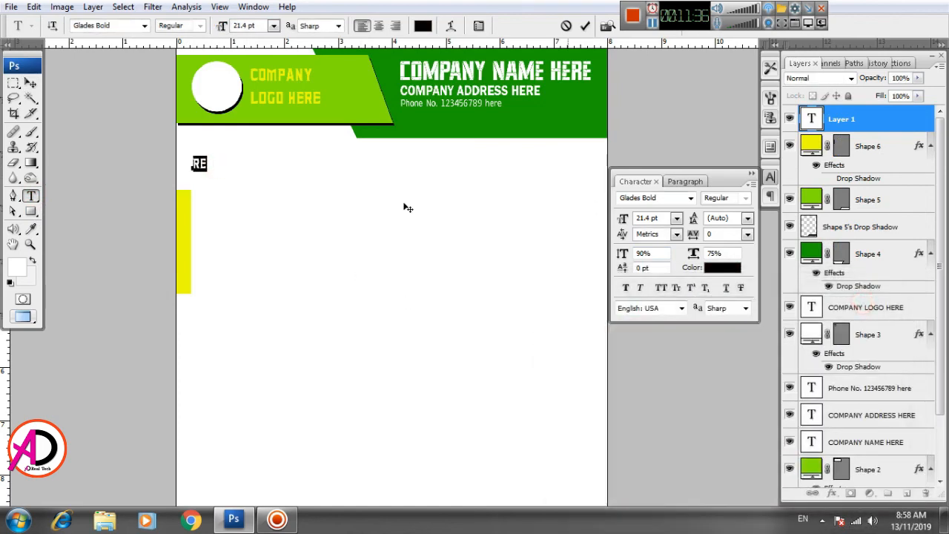
pyautogui.click(196, 163)
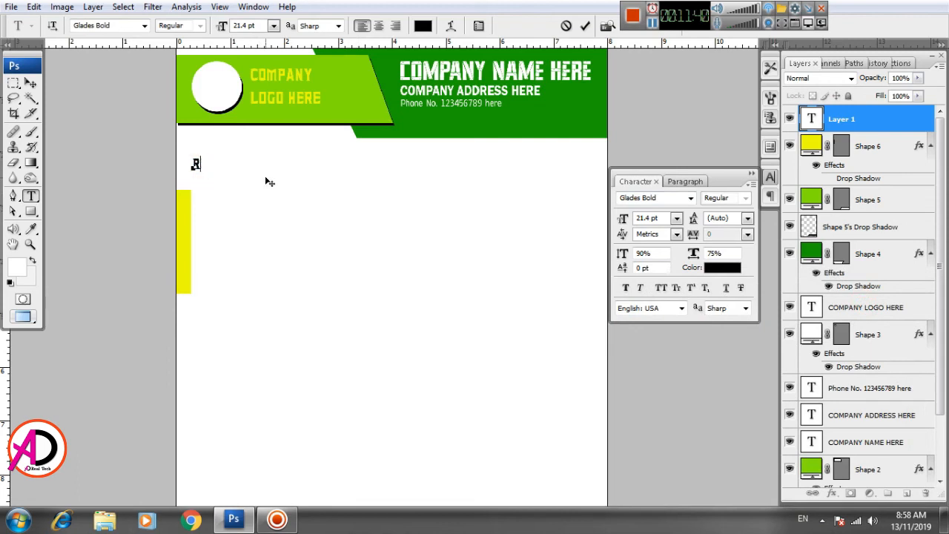
pyautogui.write('F NO.')
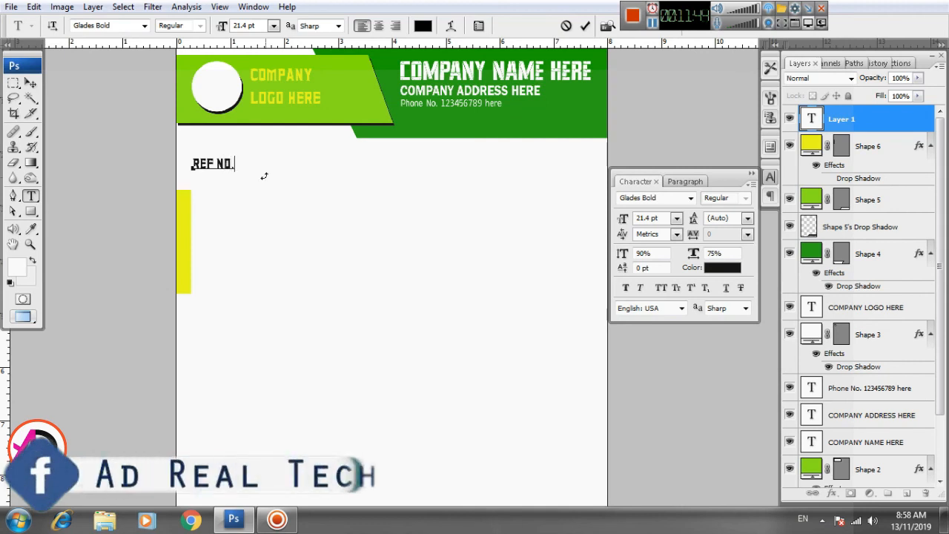
# Step: Change the font of the REF NO. text to Gotham XLight Italic
pyautogui.hotkey('ctrl', 'a')
pyautogui.click(121, 25)
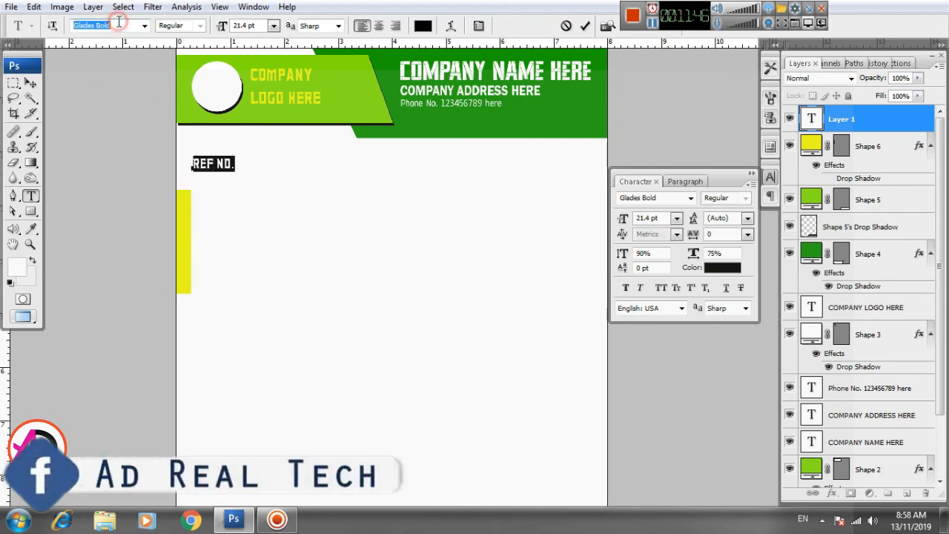
pyautogui.press('Down')
pyautogui.press('Down')
pyautogui.press('Down')
pyautogui.press('Down')
pyautogui.press('Down')
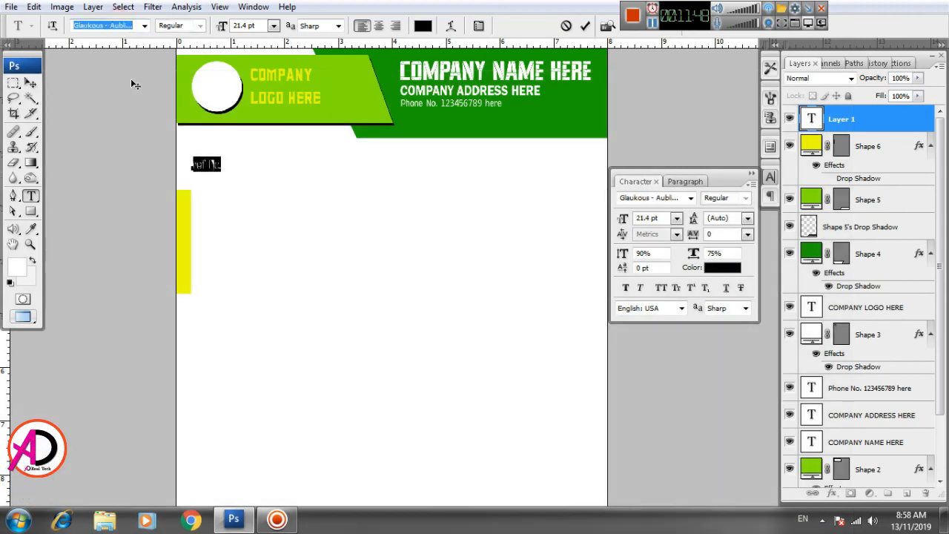
pyautogui.press('Down')
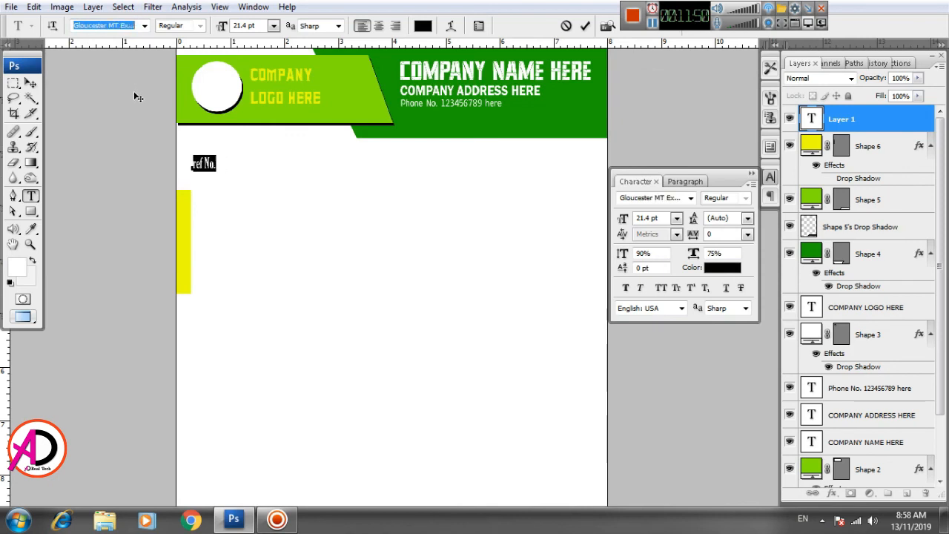
pyautogui.press('Down')
pyautogui.press('Down')
pyautogui.press('Down')
pyautogui.press('Down')
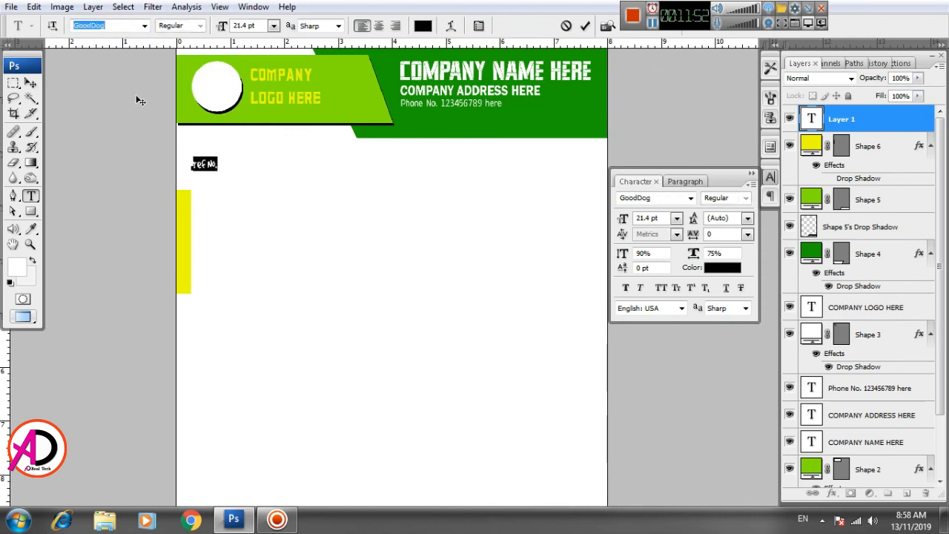
pyautogui.press('Down')
pyautogui.press('Down')
pyautogui.press('Down')
pyautogui.press('Down')
pyautogui.press('Down')
pyautogui.press('Down')
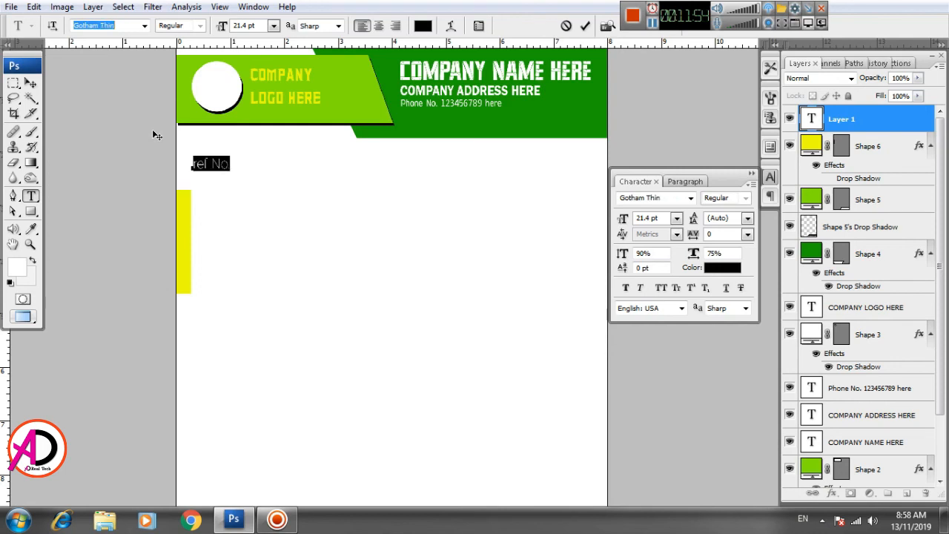
pyautogui.press('Down')
pyautogui.press('Down')
pyautogui.press('Down')
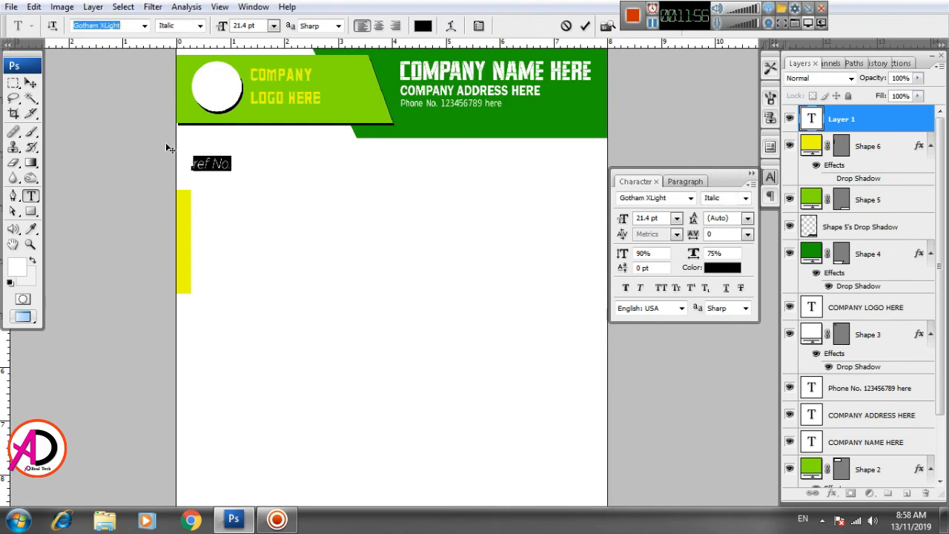
# Step: Edit the text so it reads Ref No.
pyautogui.click(207, 163)
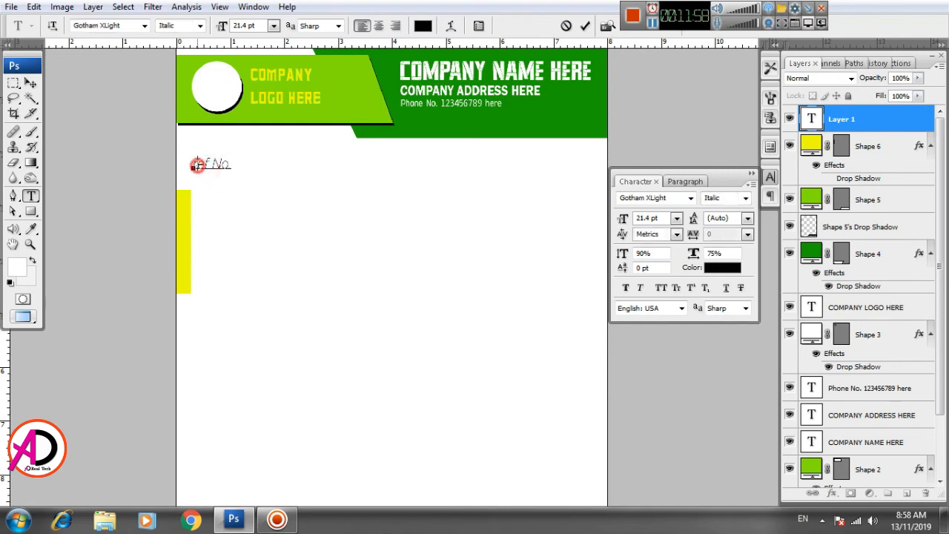
pyautogui.write('R')
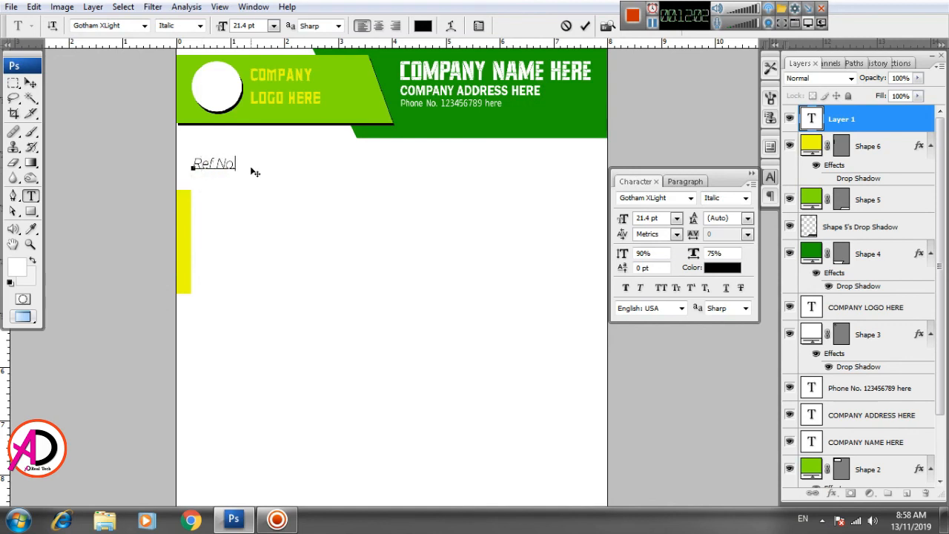
pyautogui.write('.')
# Step: Set the Ref No. text size to 14 pt
pyautogui.hotkey('ctrl', 'a')
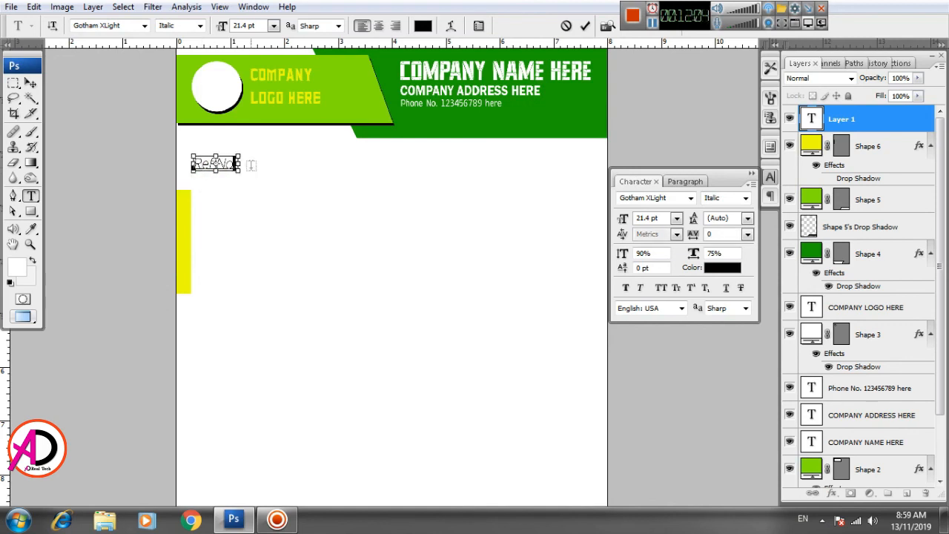
pyautogui.click(275, 26)
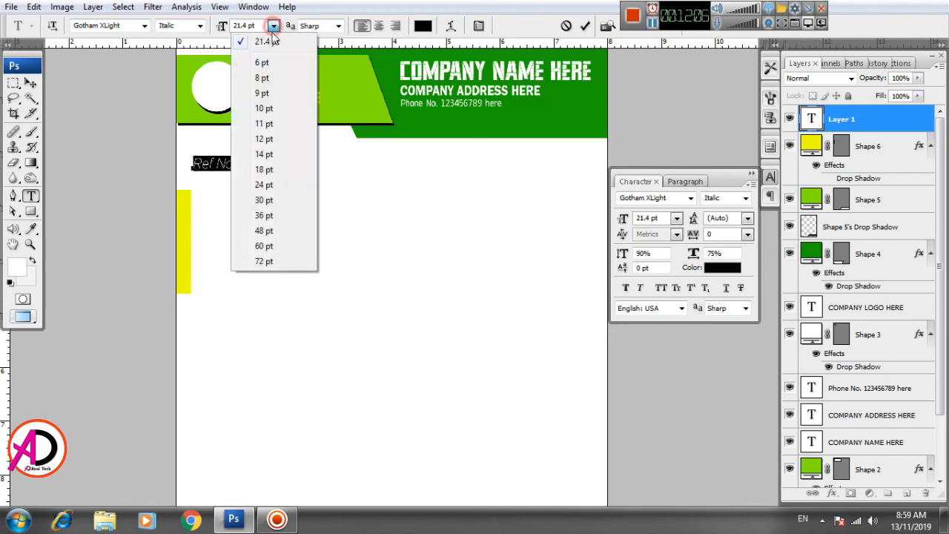
pyautogui.click(272, 154)
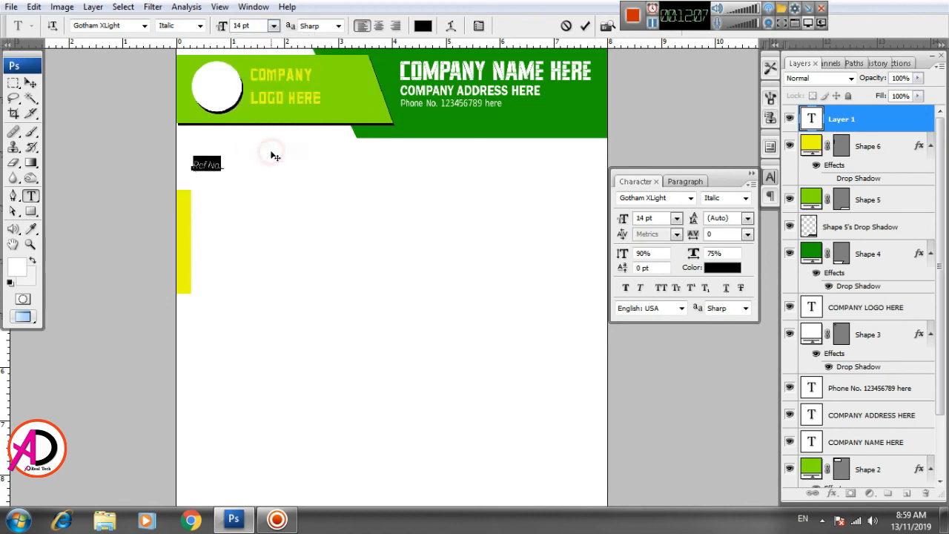
pyautogui.click(30, 83)
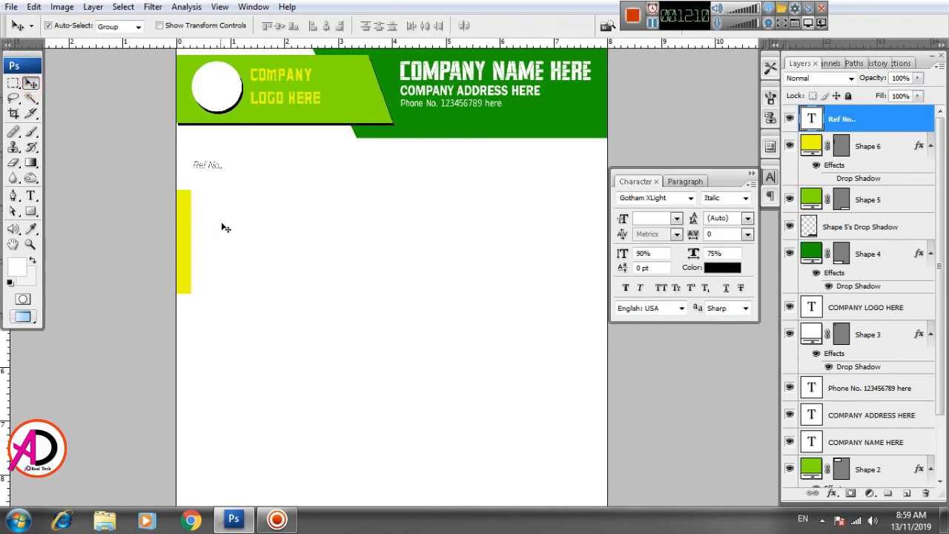
# Step: Try the Regular font style on the Ref No. text
pyautogui.scroll(1, 222, 226)
pyautogui.scroll(1, 246, 234)
pyautogui.scroll(2, 288, 246)
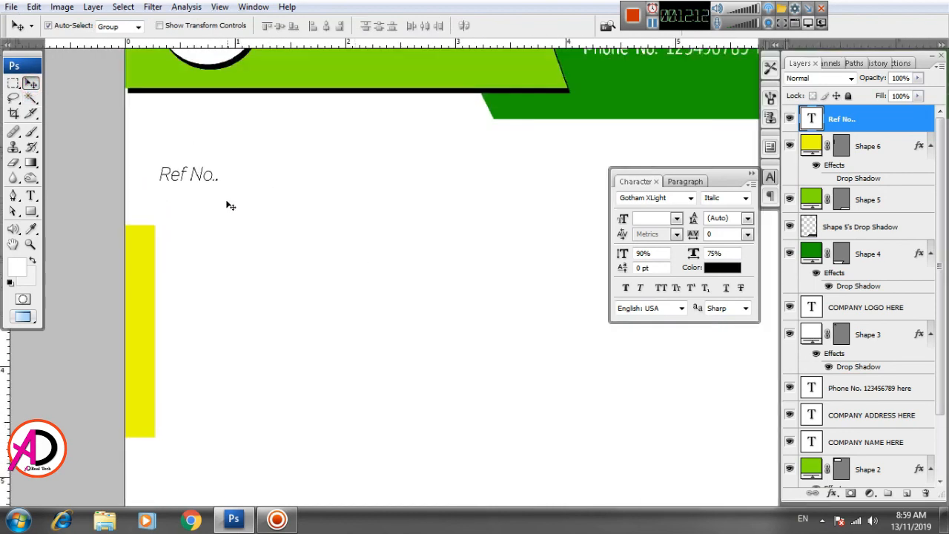
pyautogui.scroll(1, 274, 216)
pyautogui.click(32, 199)
pyautogui.click(188, 204)
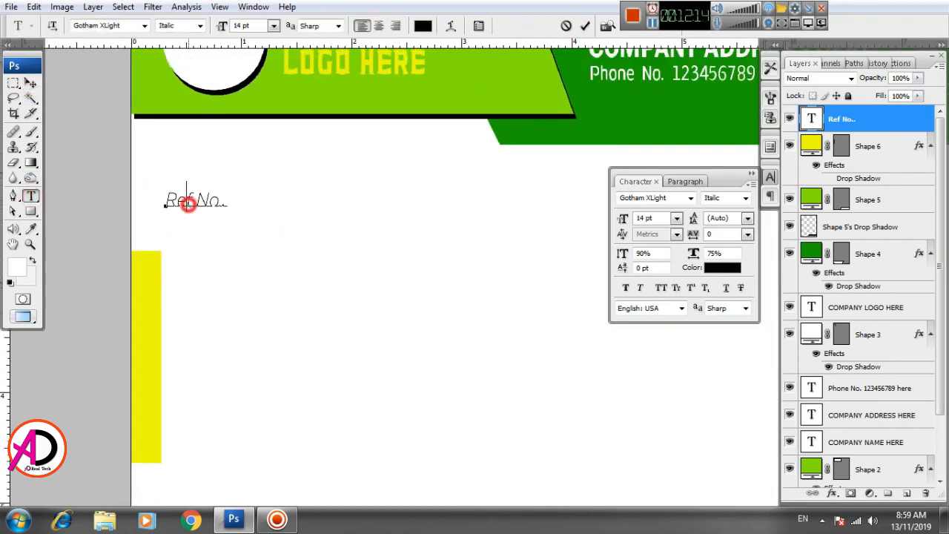
pyautogui.hotkey('ctrl', 'a')
pyautogui.click(198, 30)
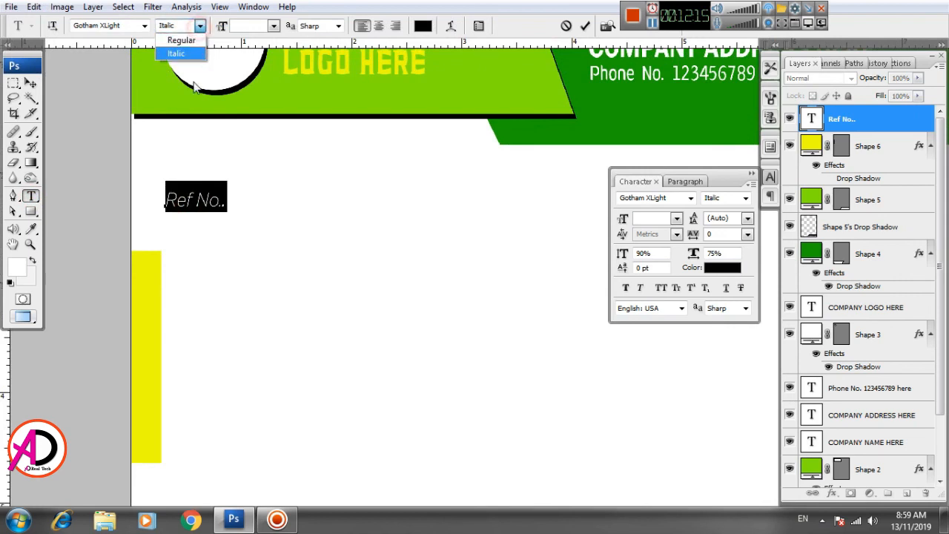
pyautogui.click(185, 35)
# Step: Switch the Ref No. text back to Italic and apply Faux Bold
pyautogui.click(193, 28)
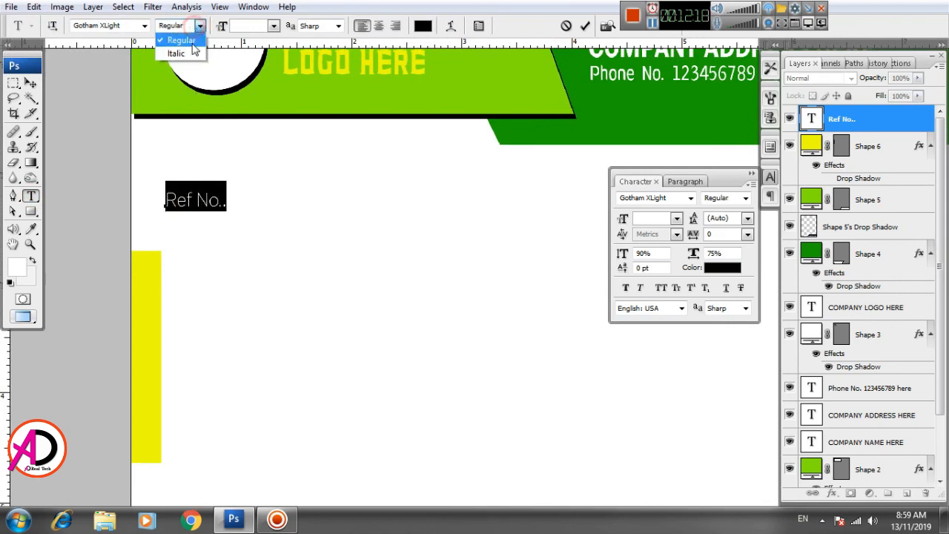
pyautogui.click(185, 43)
pyautogui.click(625, 287)
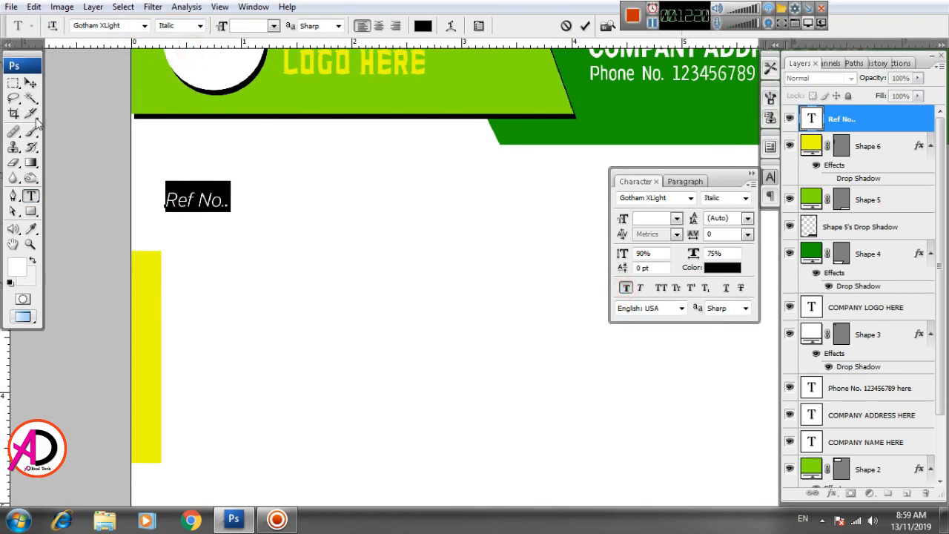
pyautogui.click(30, 82)
# Step: Append a long underline followed by Date: to the Ref No. line
pyautogui.moveTo(304, 270); pyautogui.dragTo(218, 182)
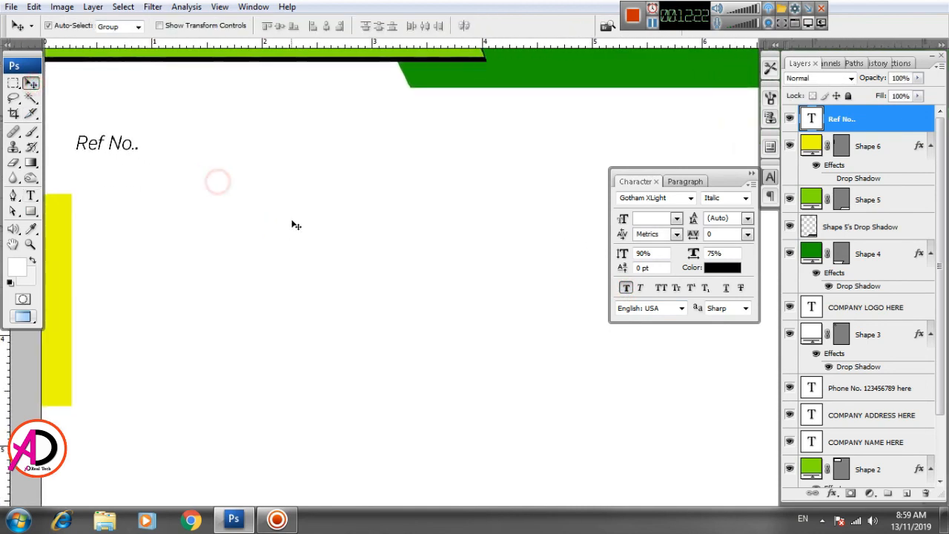
pyautogui.scroll(-3, 297, 226)
pyautogui.moveTo(386, 292); pyautogui.dragTo(314, 280)
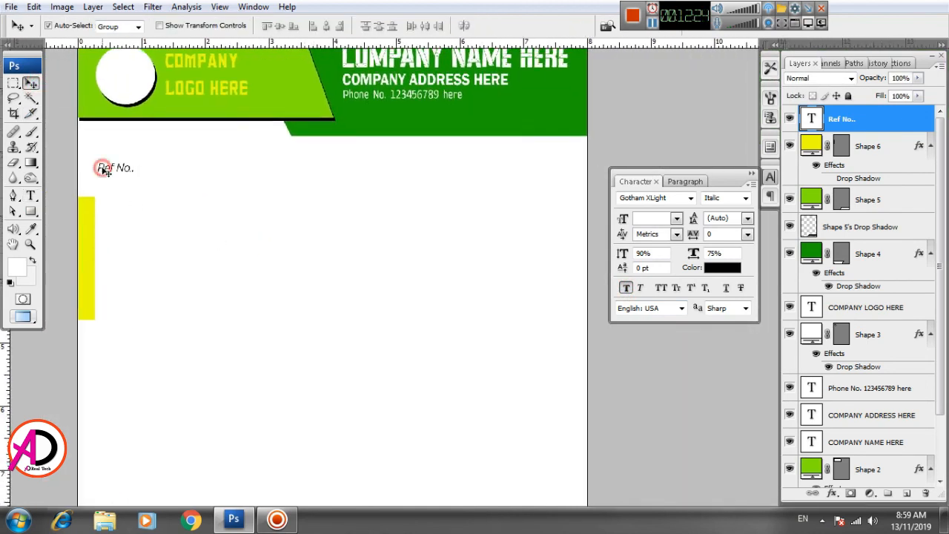
pyautogui.click(31, 195)
pyautogui.click(117, 168)
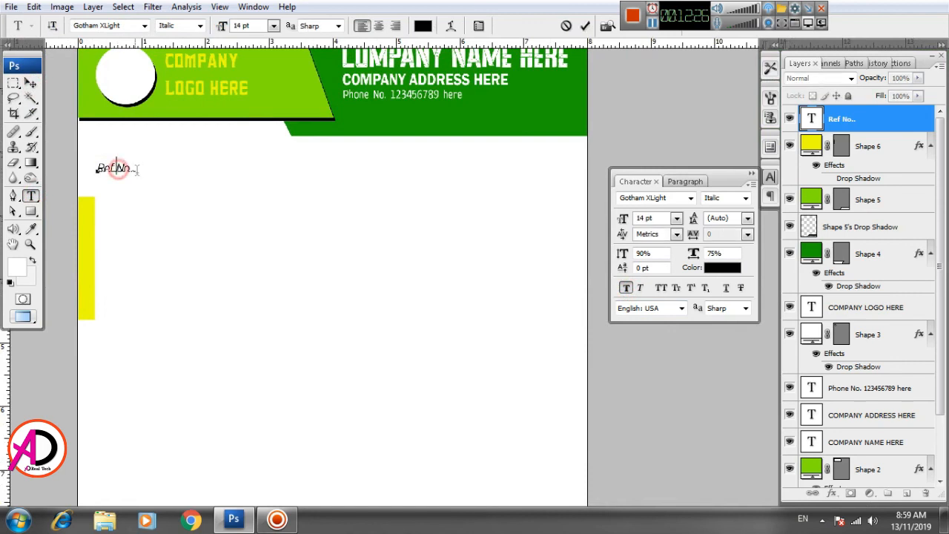
pyautogui.click(135, 169)
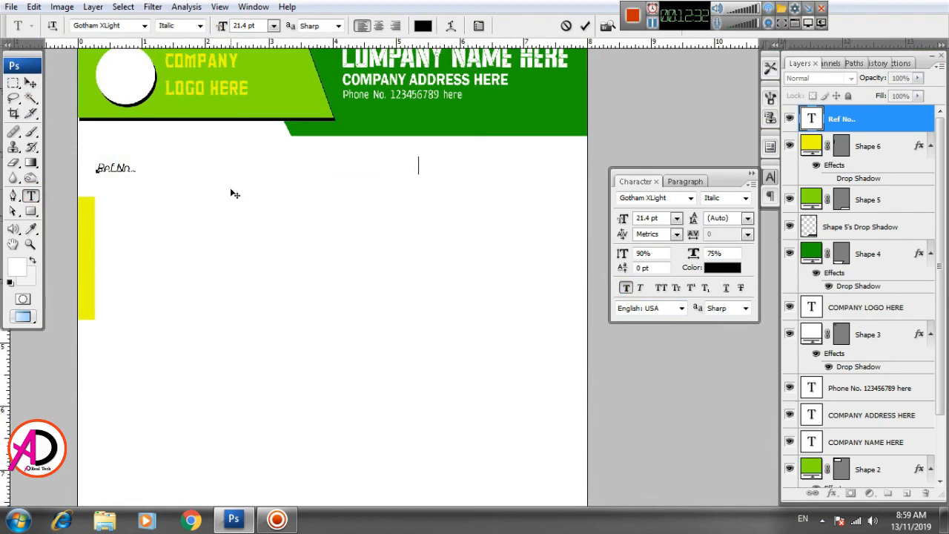
pyautogui.write('____________________________________________________________Date')
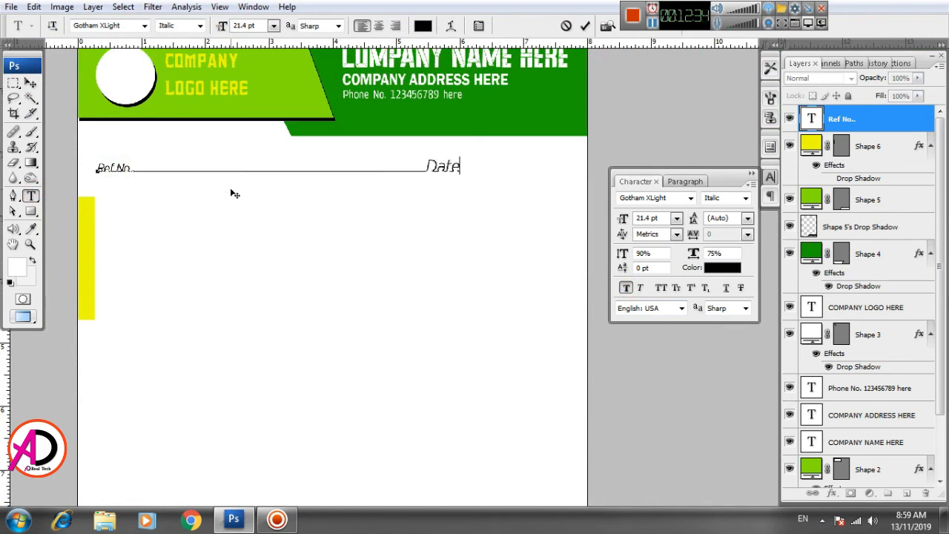
pyautogui.write(':')
pyautogui.hotkey('ctrl', 'Return')
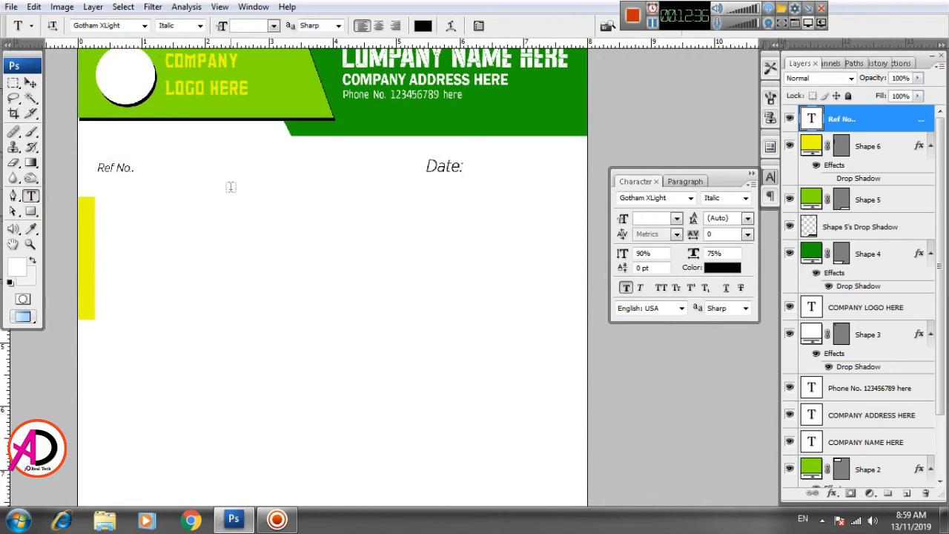
# Step: Nudge the Ref No. and Date line slightly to the right
pyautogui.click(31, 84)
pyautogui.press('Right')
pyautogui.press('Right')
pyautogui.press('Right')
pyautogui.press('Right')
pyautogui.press('Right')
pyautogui.press('Right')
pyautogui.press('Right')
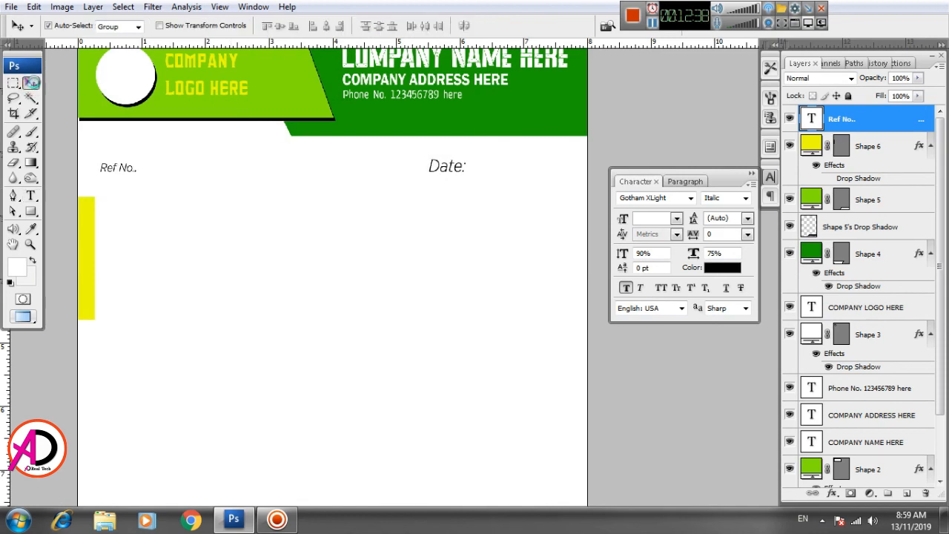
pyautogui.hotkey('ctrl', '-')
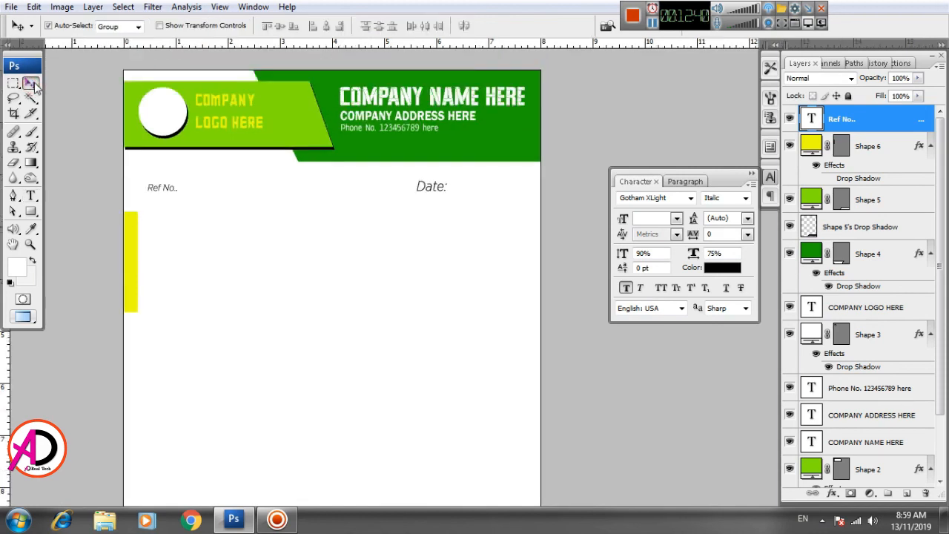
pyautogui.hotkey('ctrl', '-')
pyautogui.hotkey('ctrl', '+')
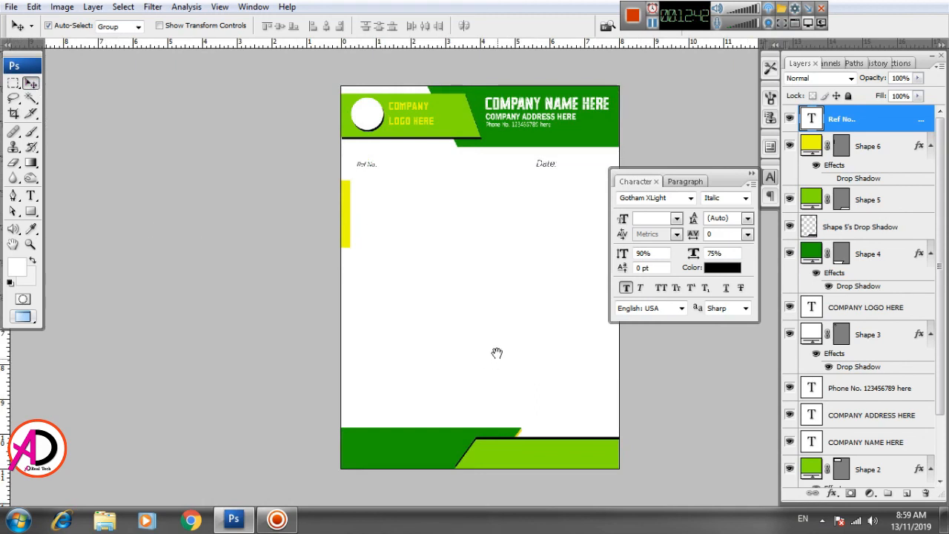
pyautogui.moveTo(493, 351); pyautogui.dragTo(426, 349)
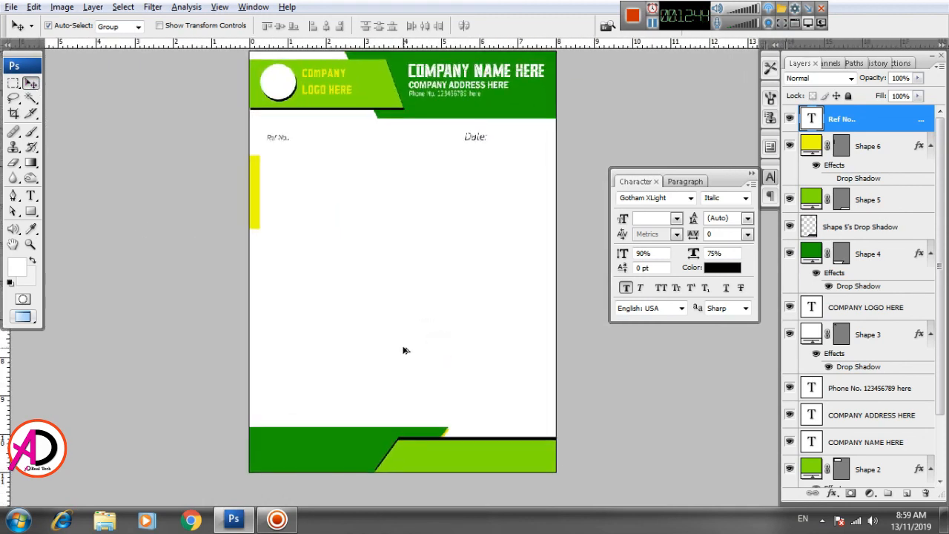